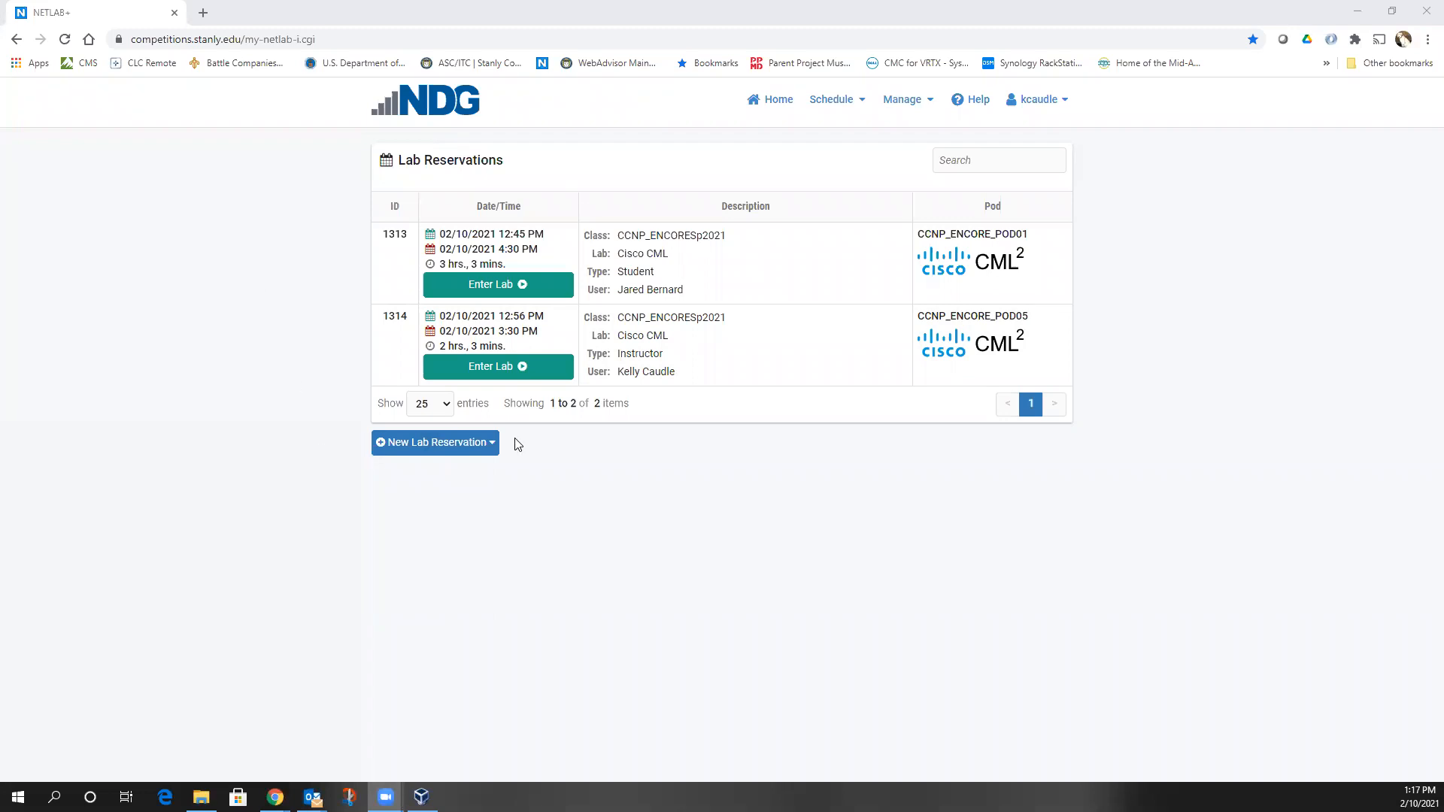
Open the New Lab Reservation options below the reservations table
{"action": "left_click", "coordinate": [393, 442]}
Schedule a Cisco CML lab for myself in CCNP_ENCORESp2021 on POD04, starting now and ending 4:00 PM
{"action": "left_click", "coordinate": [395, 518]}
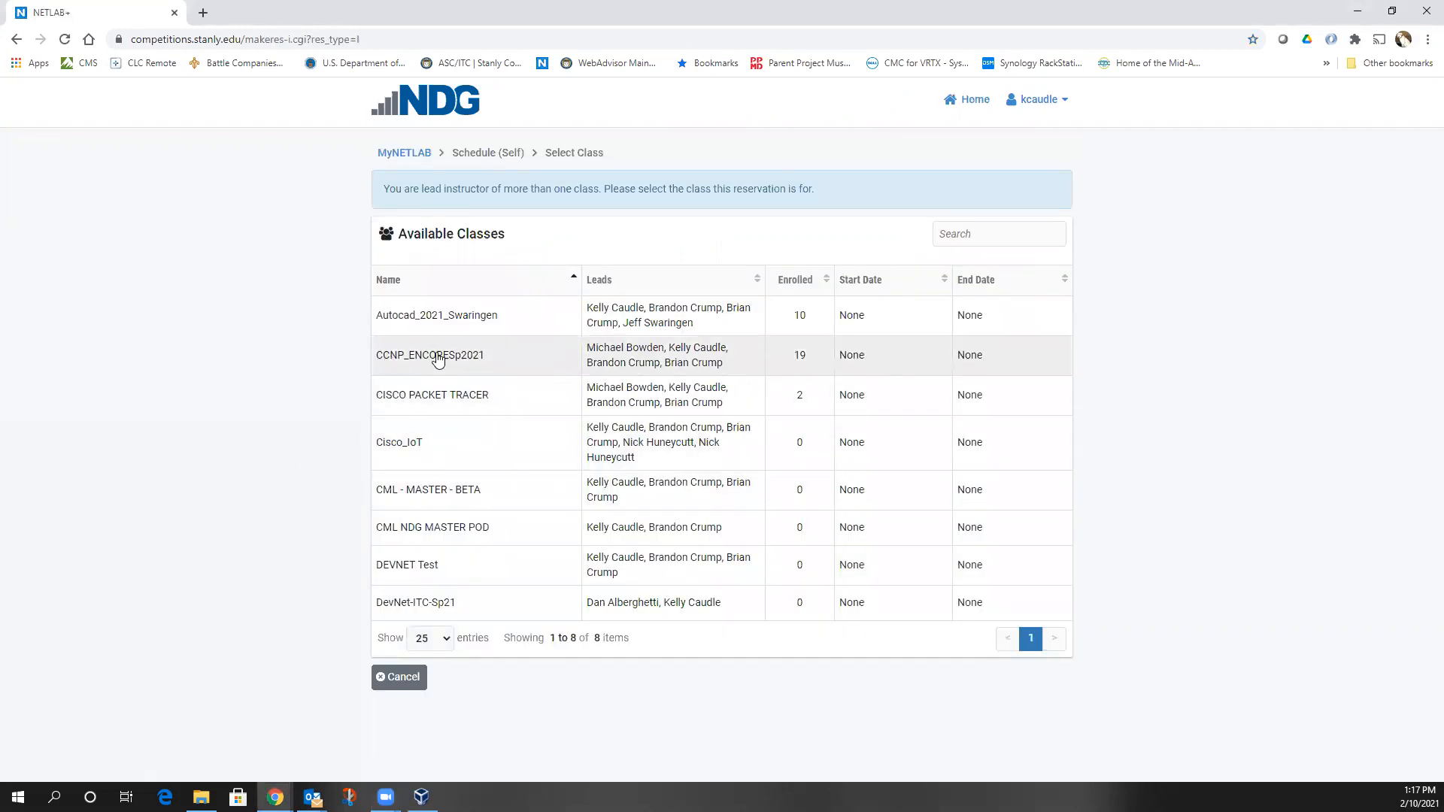
{"action": "left_click", "coordinate": [443, 359]}
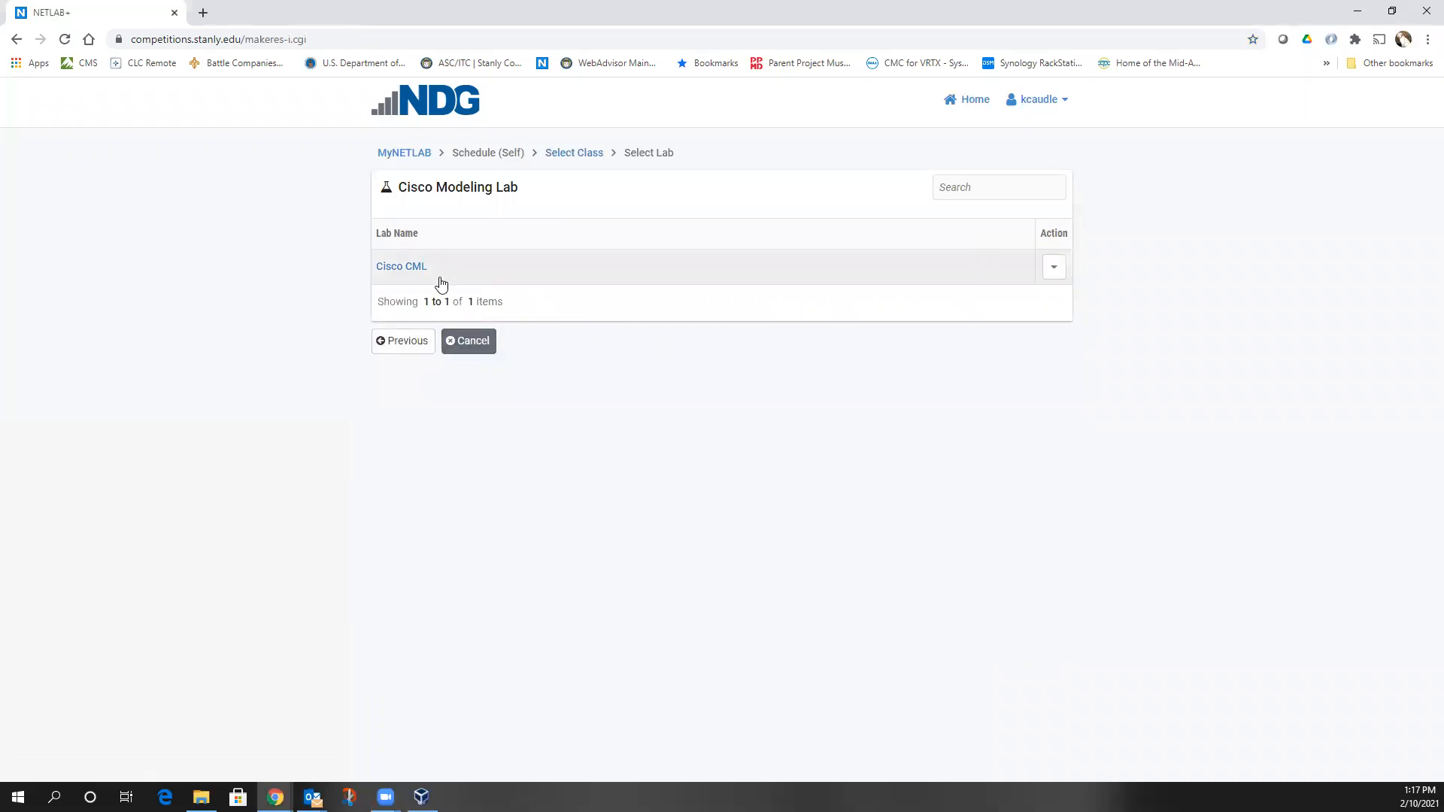
{"action": "left_click", "coordinate": [397, 267]}
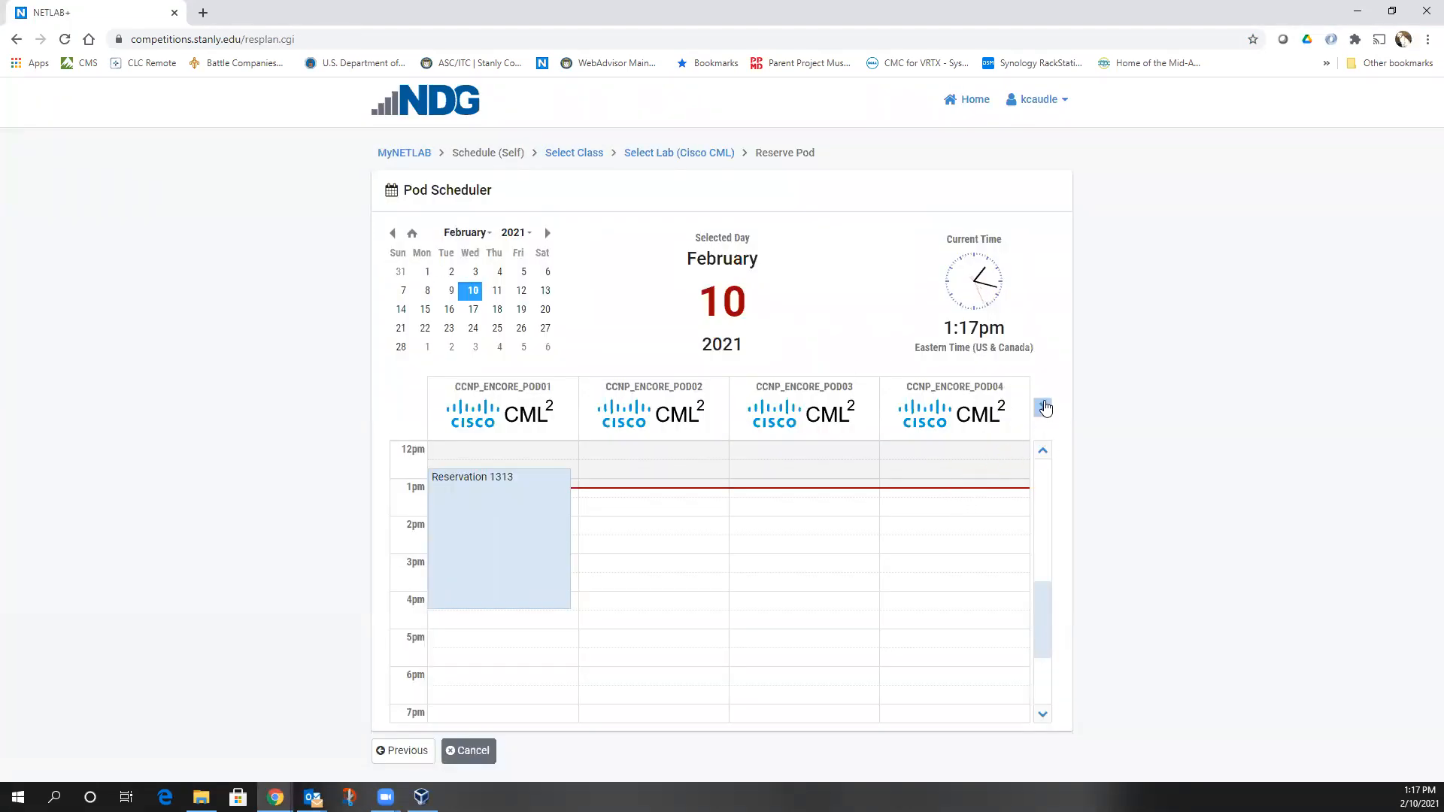
{"action": "left_click", "coordinate": [1043, 407]}
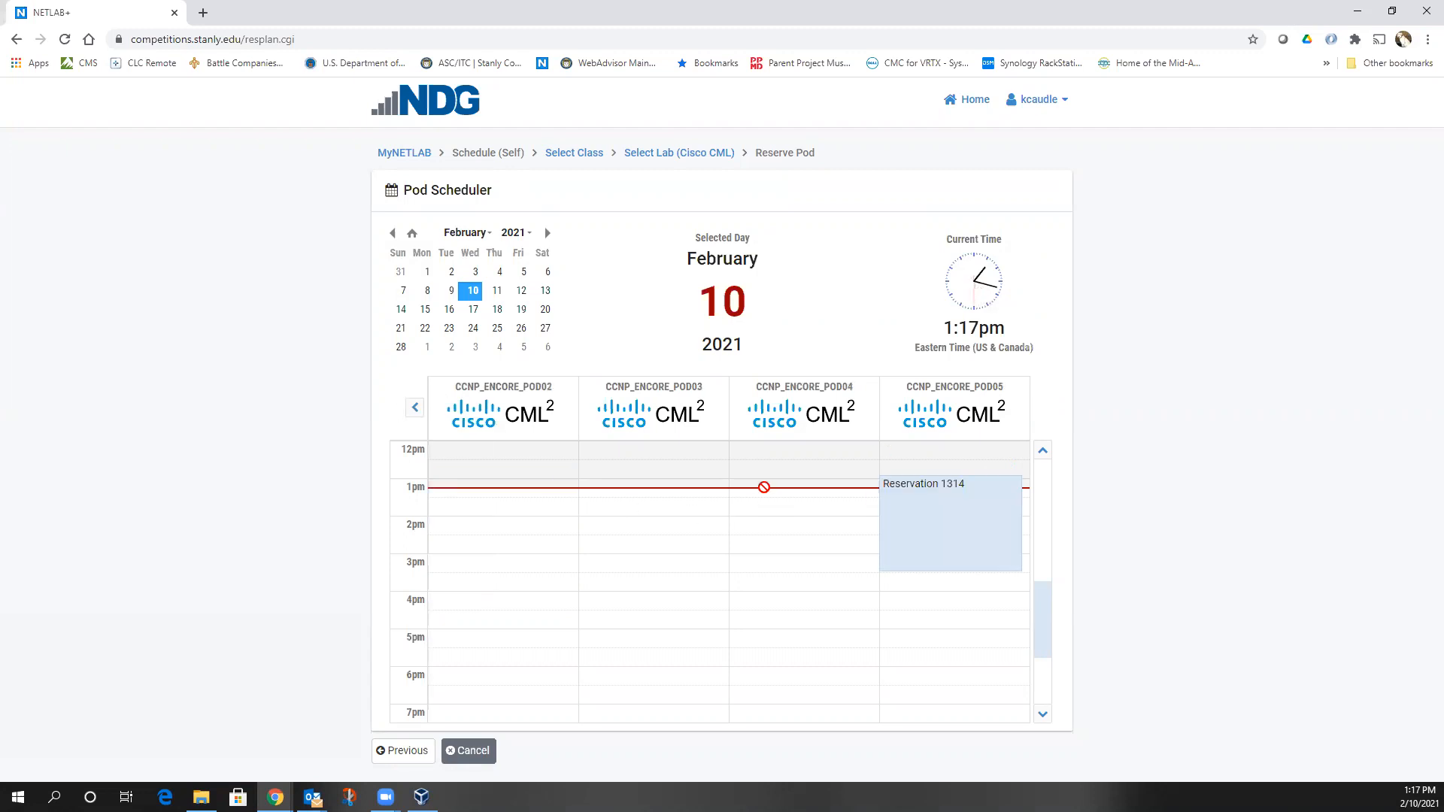
{"action": "left_click", "coordinate": [764, 496]}
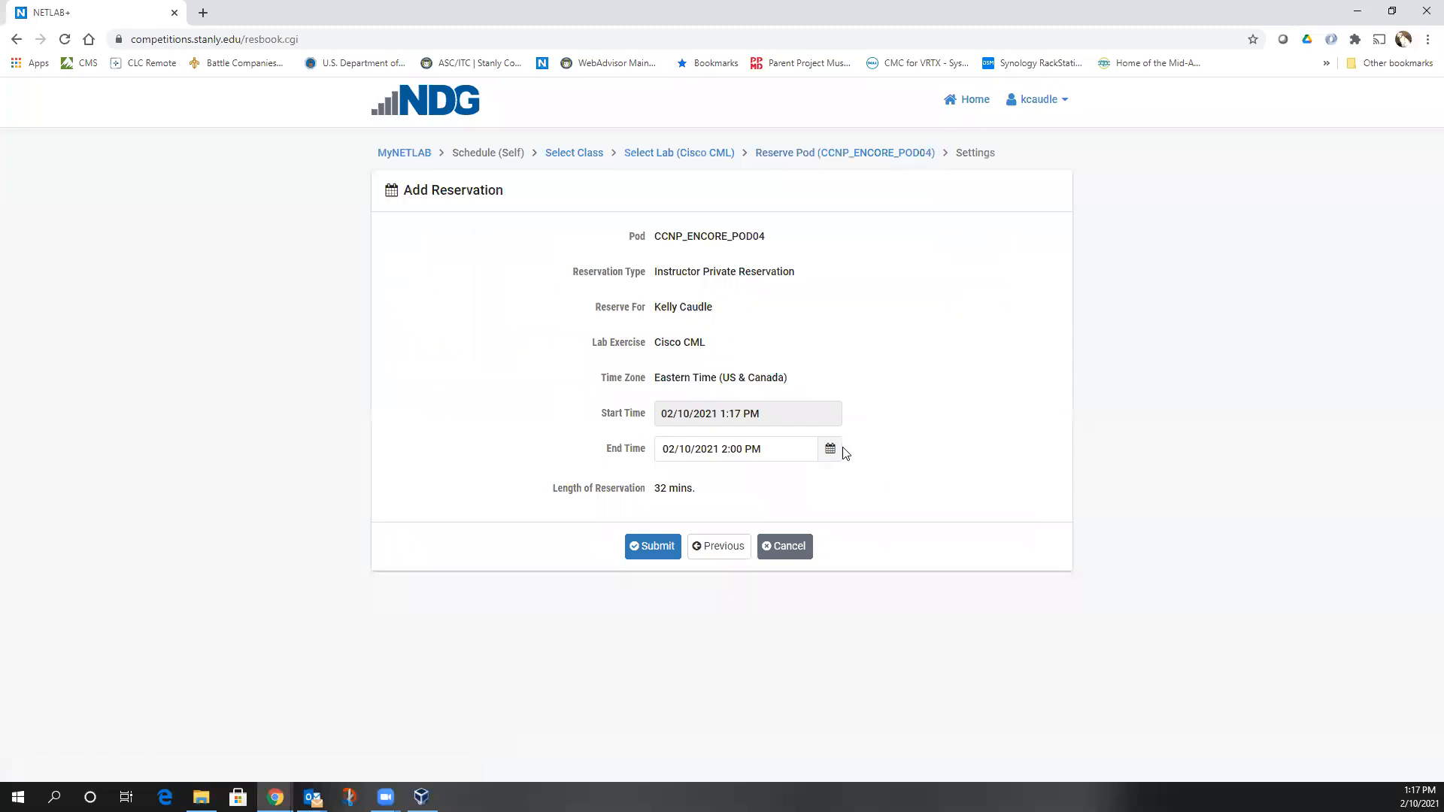
{"action": "left_click", "coordinate": [831, 451]}
{"action": "left_click", "coordinate": [856, 569]}
{"action": "left_click", "coordinate": [625, 555]}
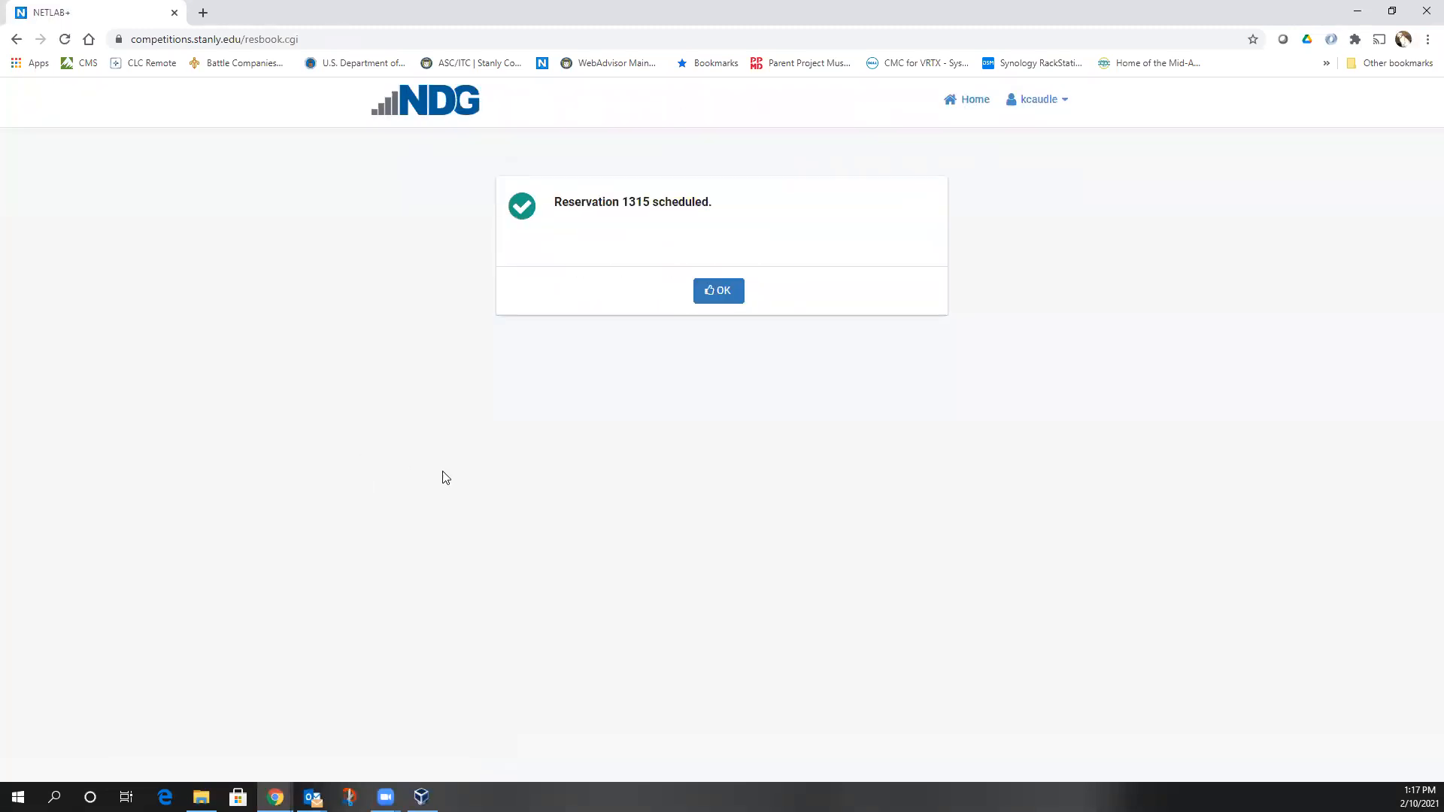
{"action": "left_click", "coordinate": [727, 288]}
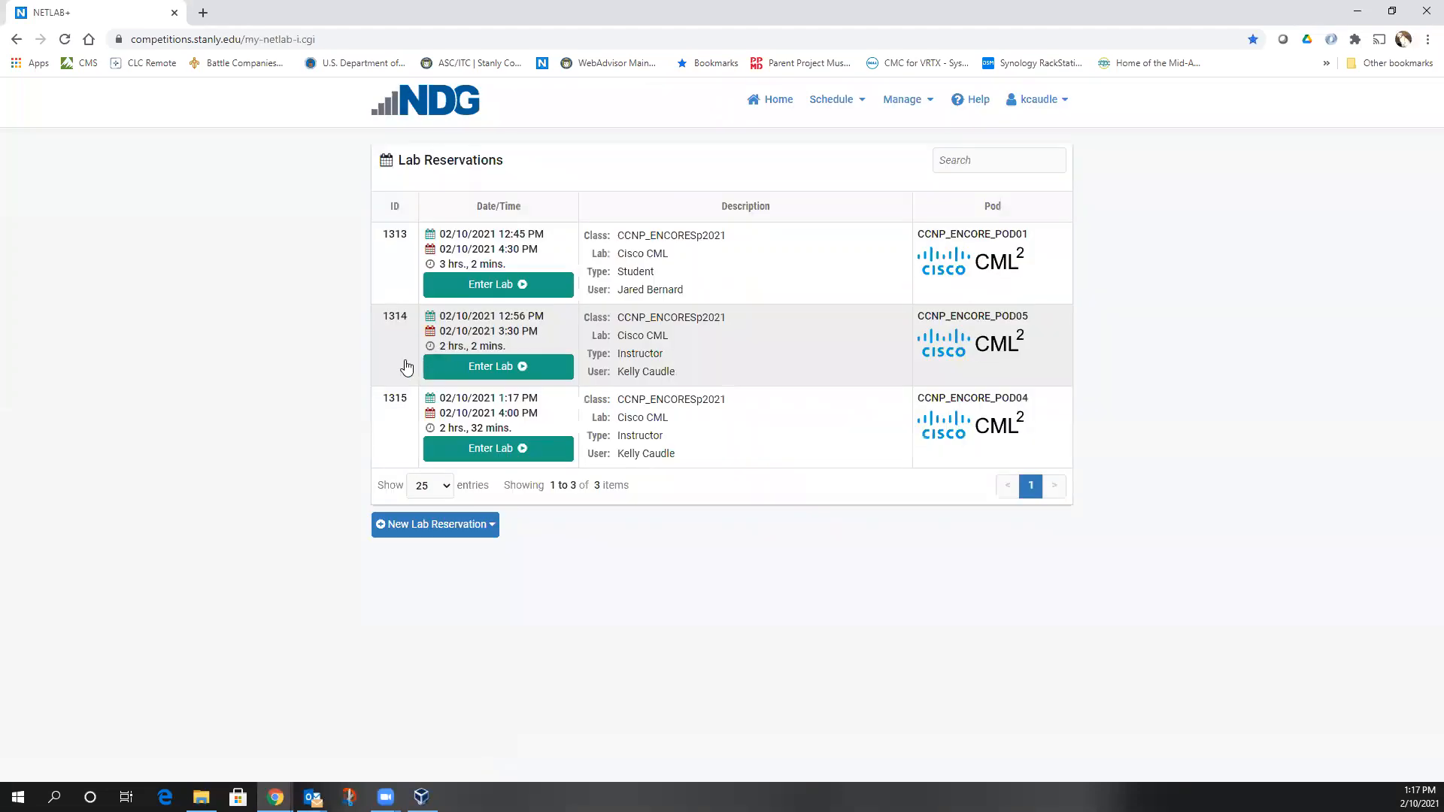
Enter reservation 1314's lab and end that reservation immediately, confirming the prompt
{"action": "left_click", "coordinate": [508, 367]}
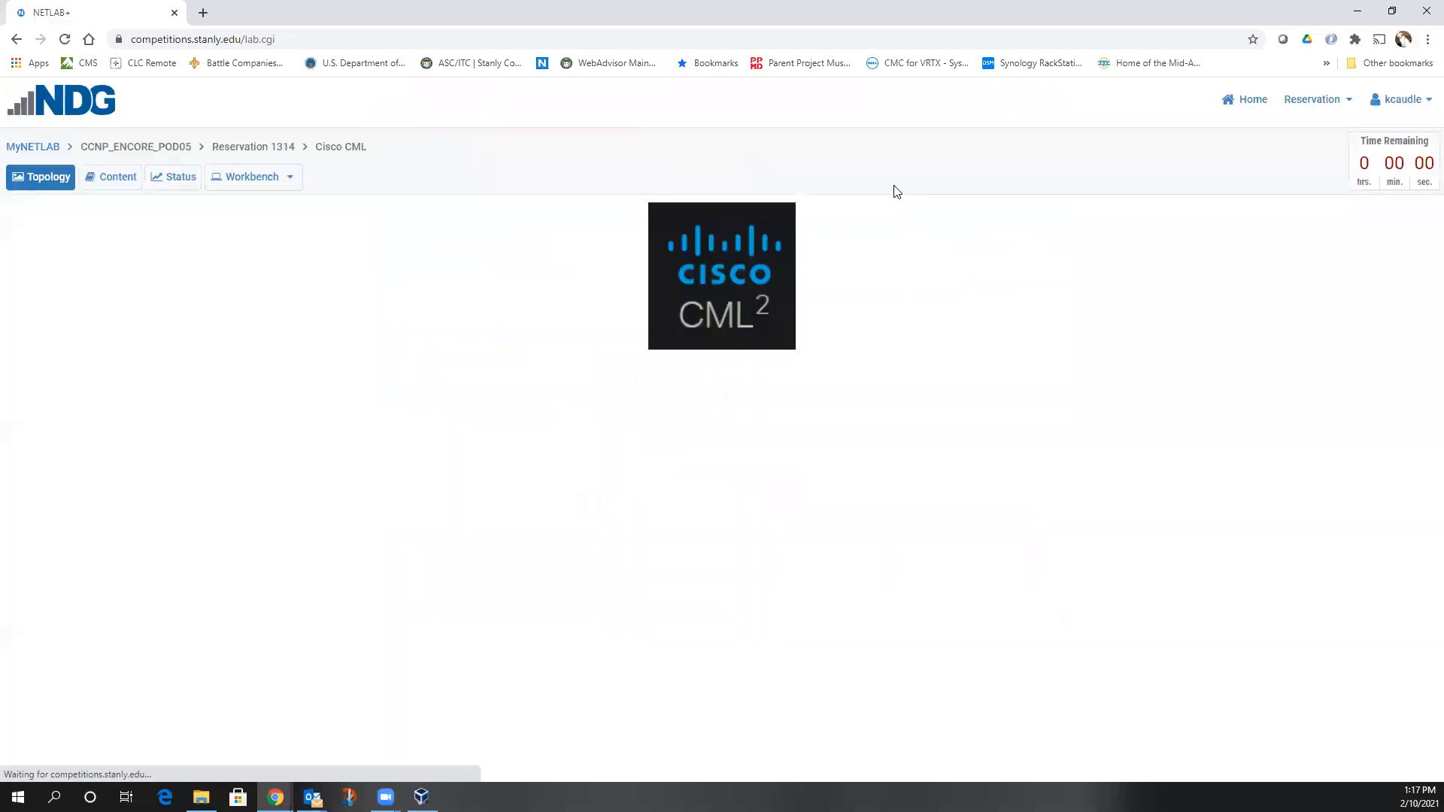
{"action": "left_click", "coordinate": [1310, 102]}
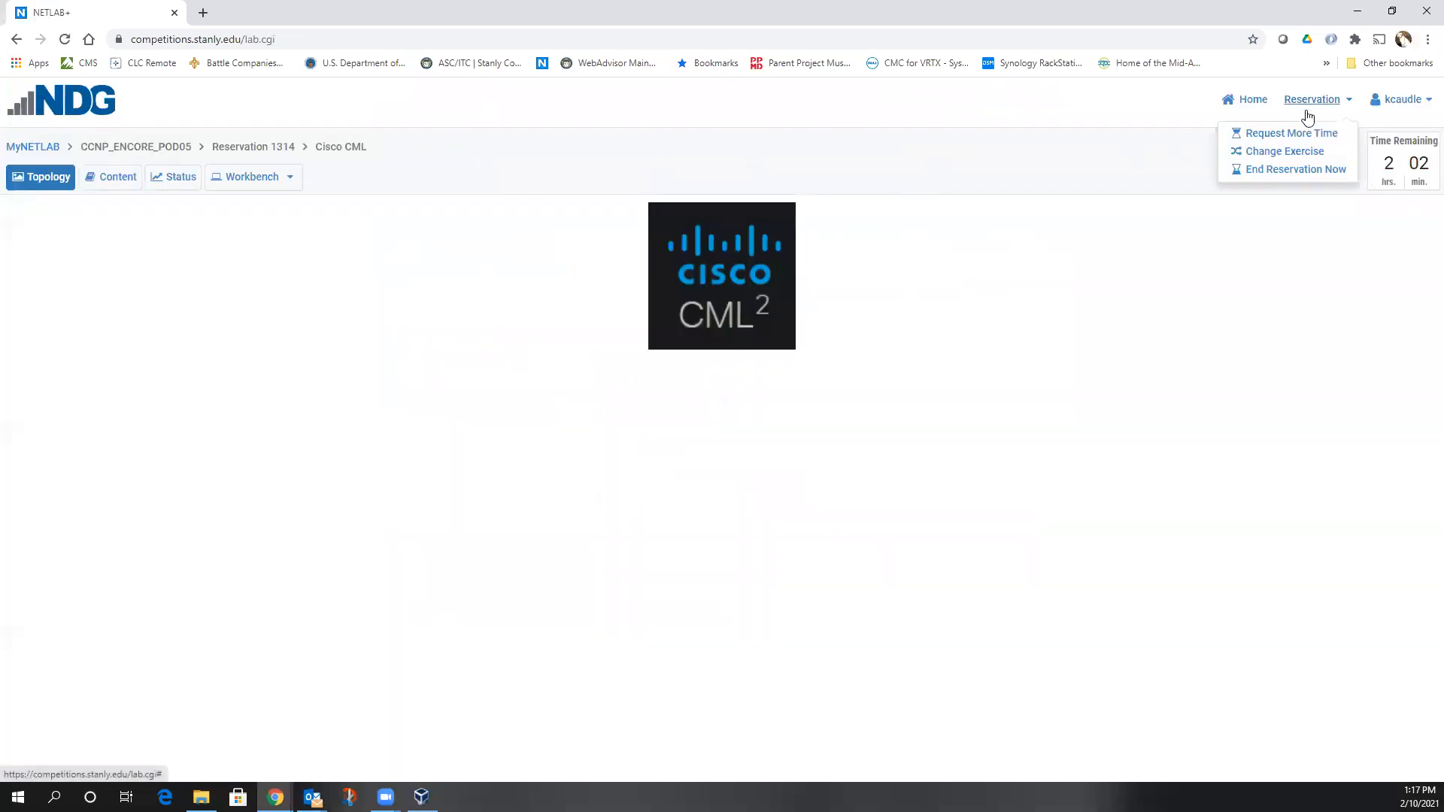
{"action": "left_click", "coordinate": [1298, 171]}
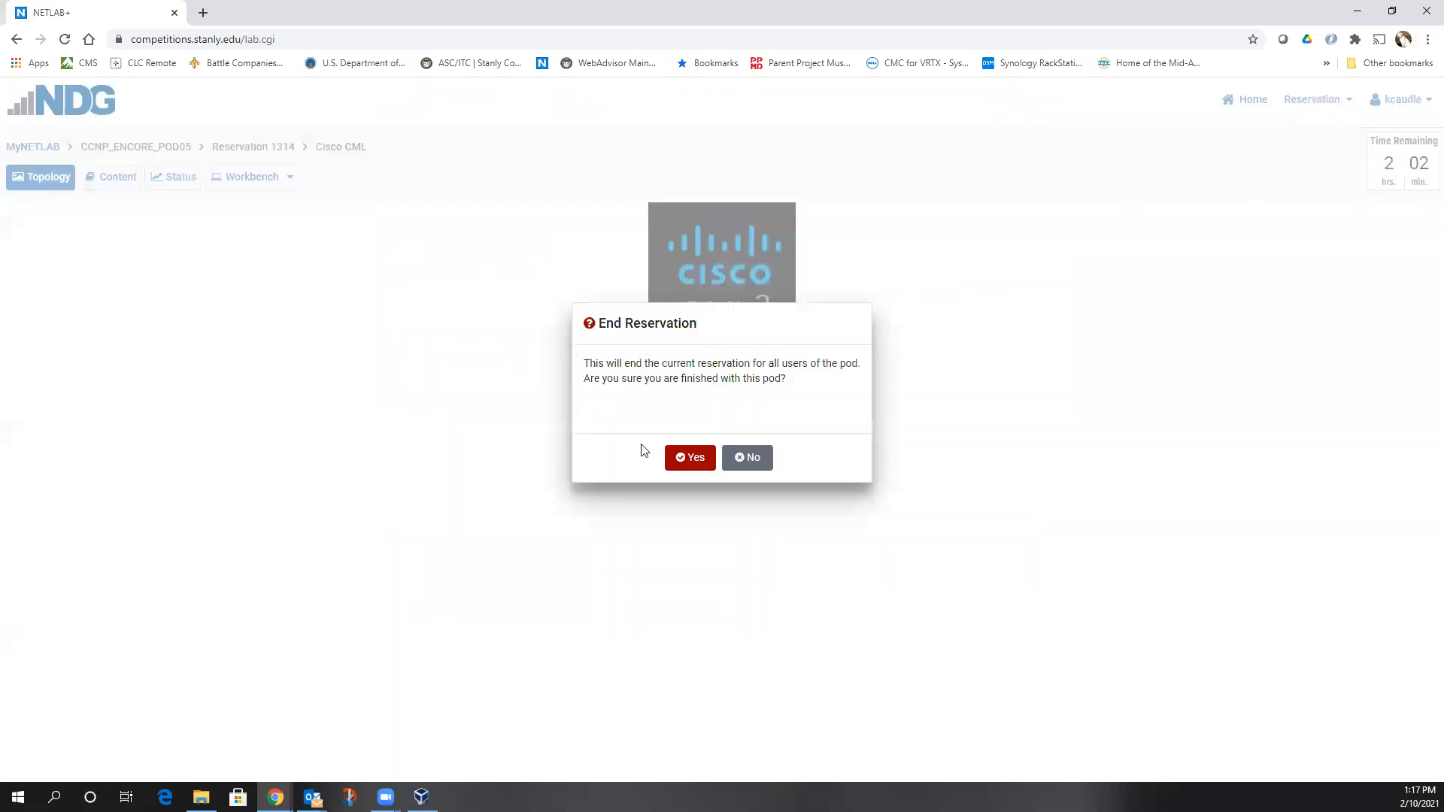
{"action": "left_click", "coordinate": [683, 457]}
{"action": "left_click", "coordinate": [715, 456]}
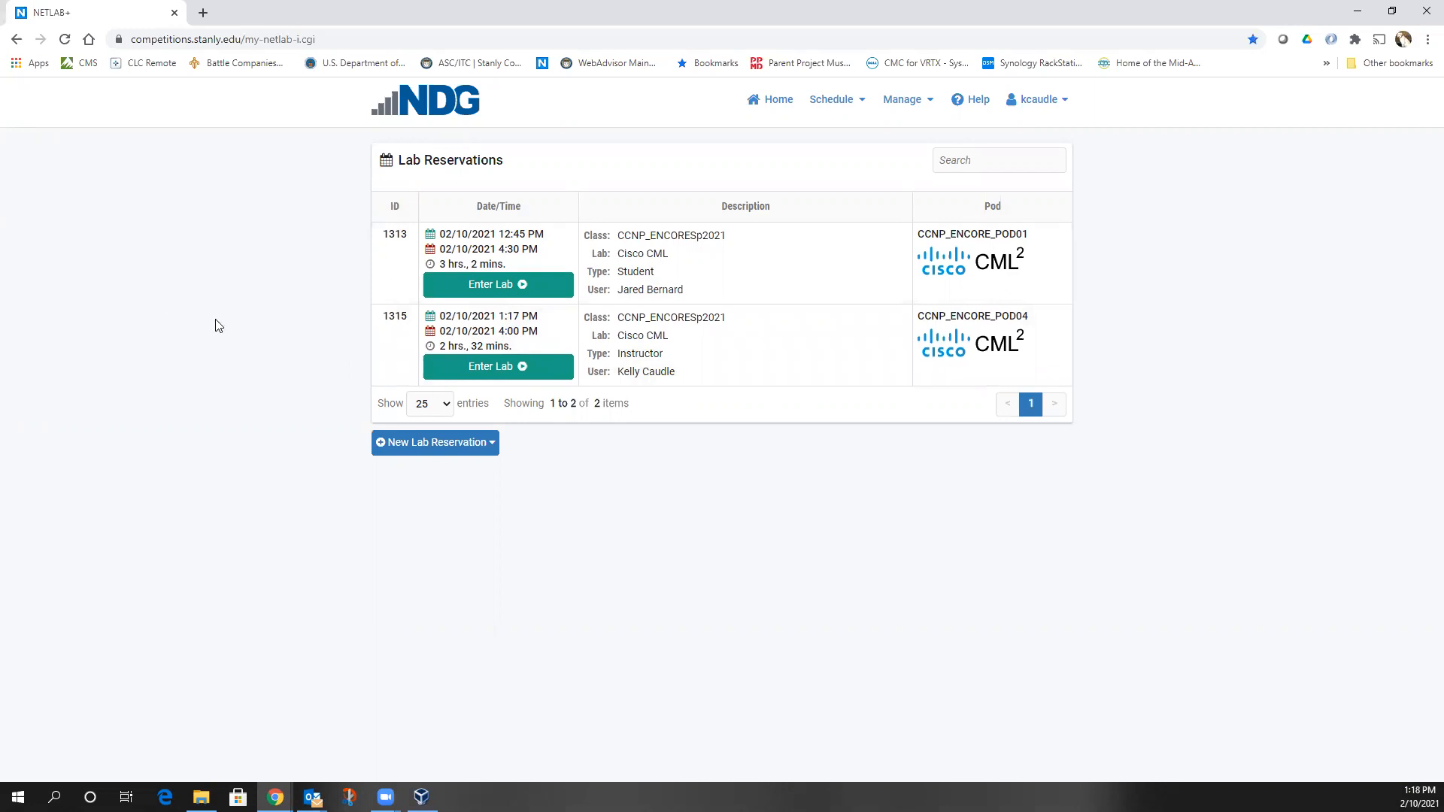
Enter reservation 1315's lab and open its Cisco CML workbench desktop
{"action": "left_click", "coordinate": [502, 372]}
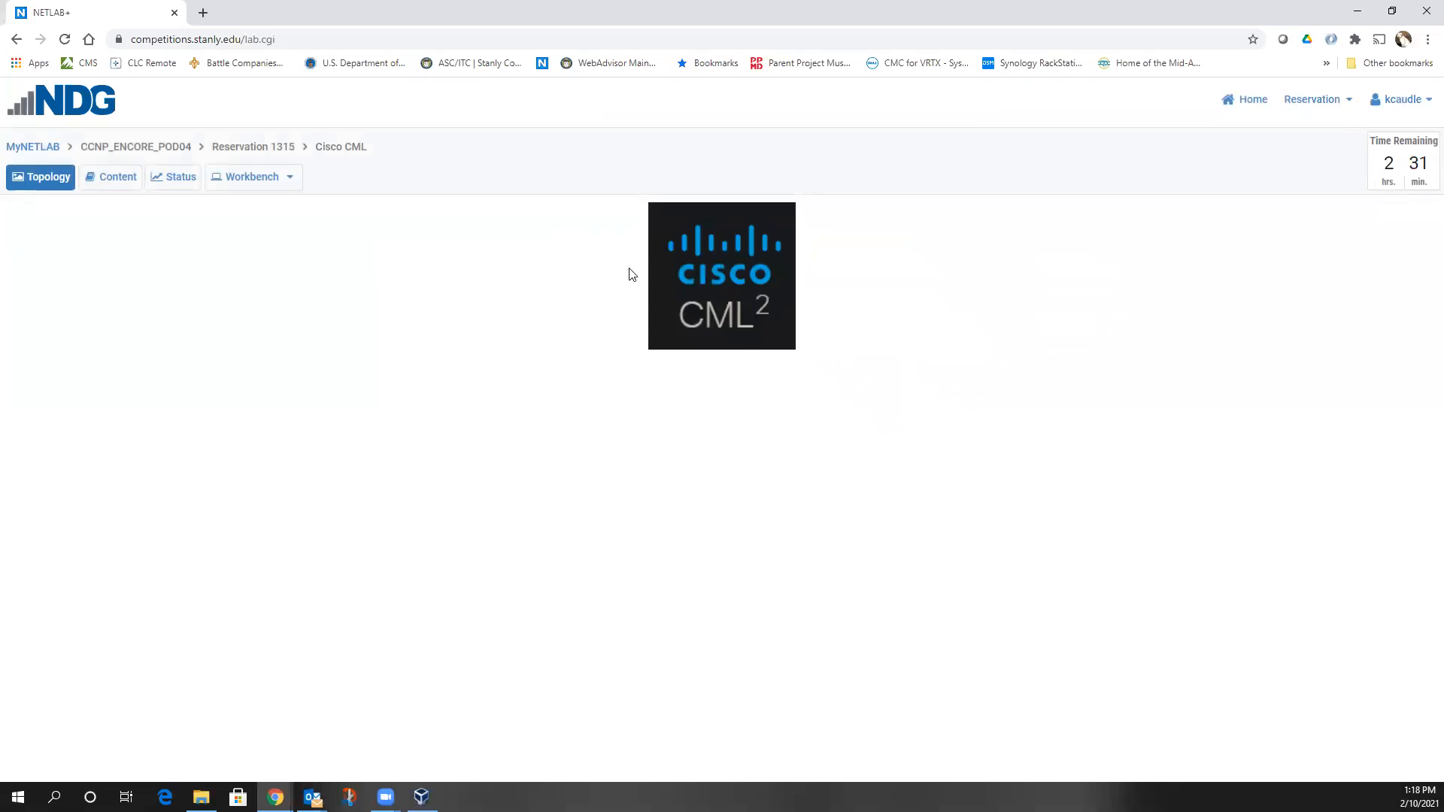
{"action": "left_click", "coordinate": [715, 267]}
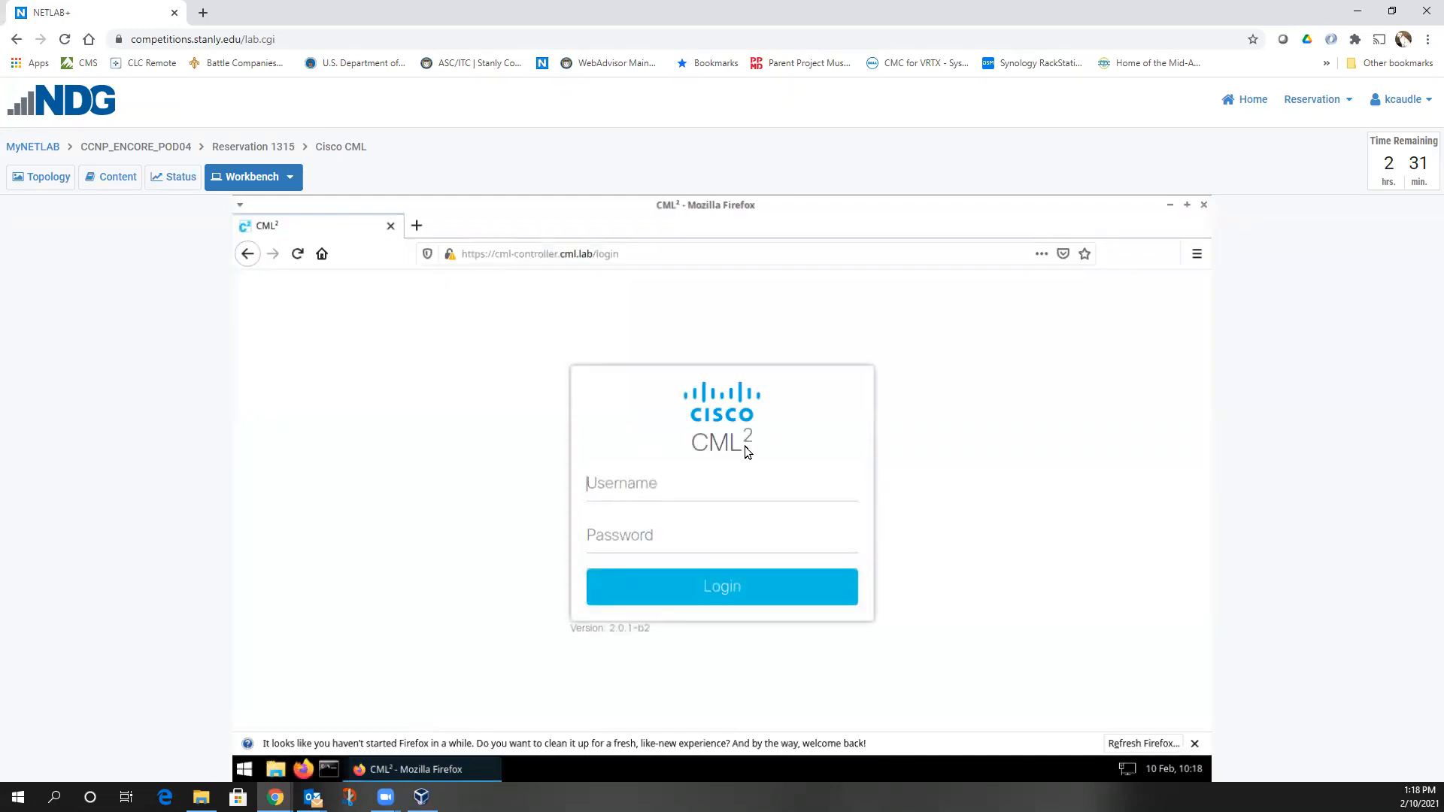
Sign in to CML² with the admin username and the account password
{"action": "type", "text": "admin"}
{"action": "key", "text": "Tab"}
{"action": "type", "text": "c"}
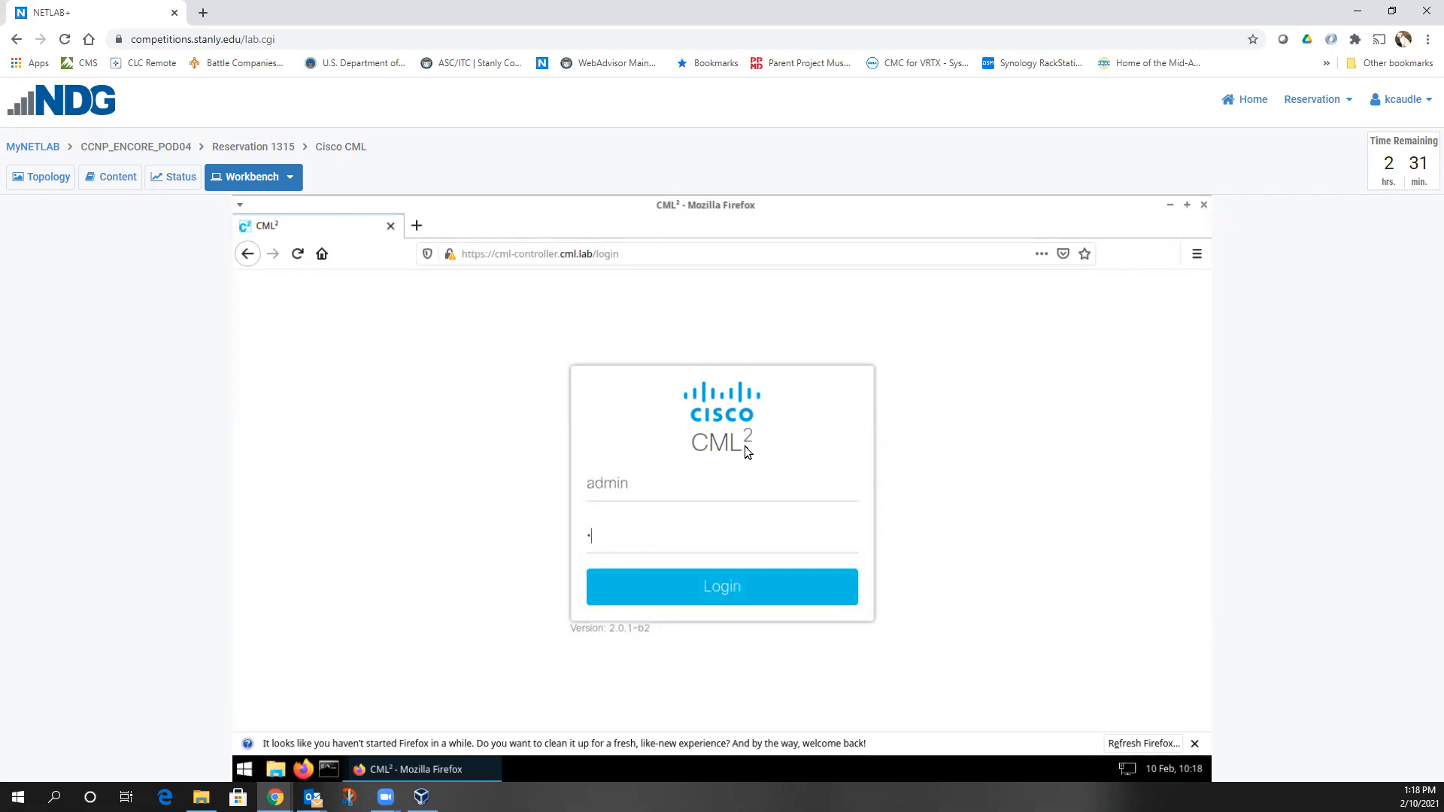
{"action": "type", "text": "isco1234"}
{"action": "left_click", "coordinate": [694, 586]}
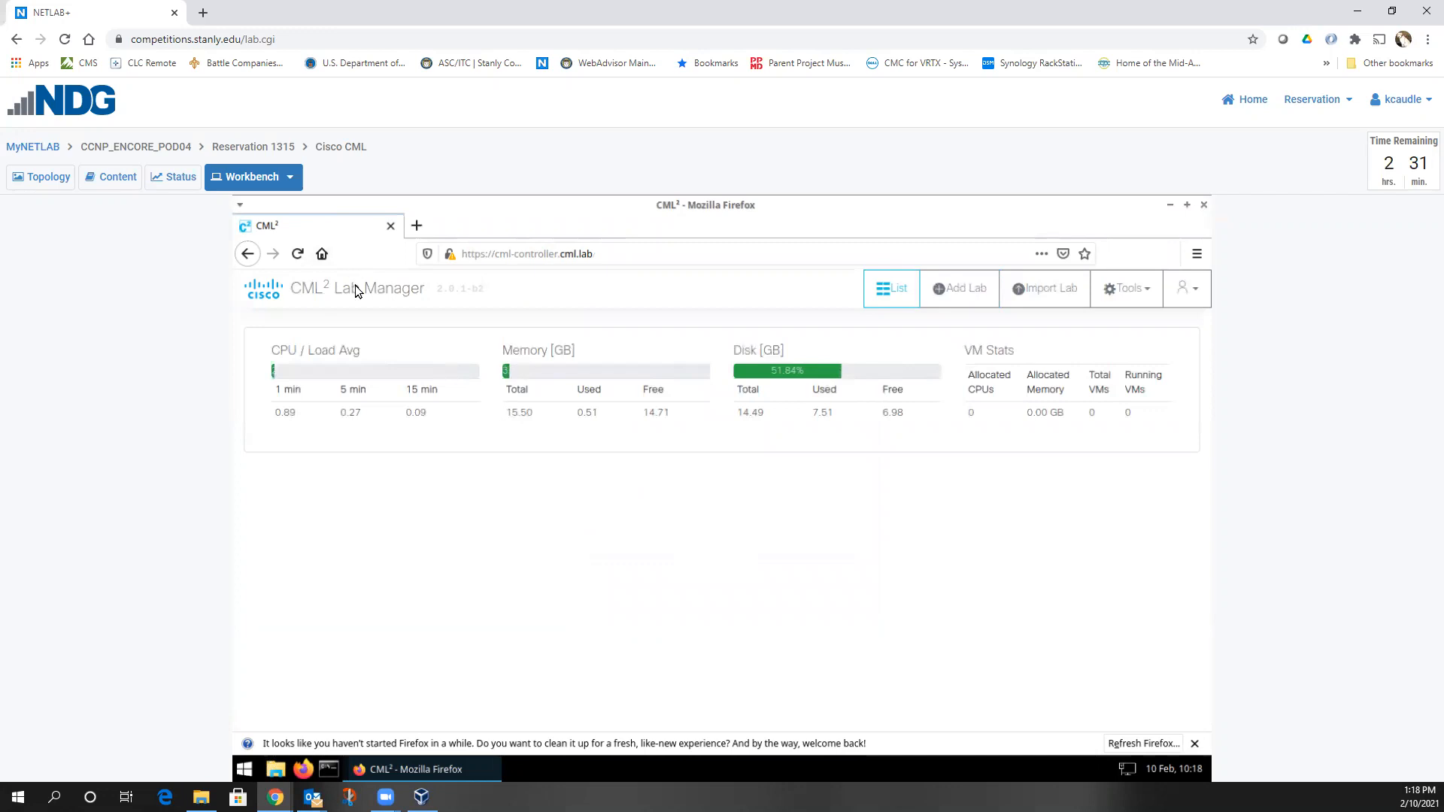
Create a new lab and place IOSvL2 switch, IOSv router and Desktop nodes on the canvas
{"action": "left_click", "coordinate": [960, 291]}
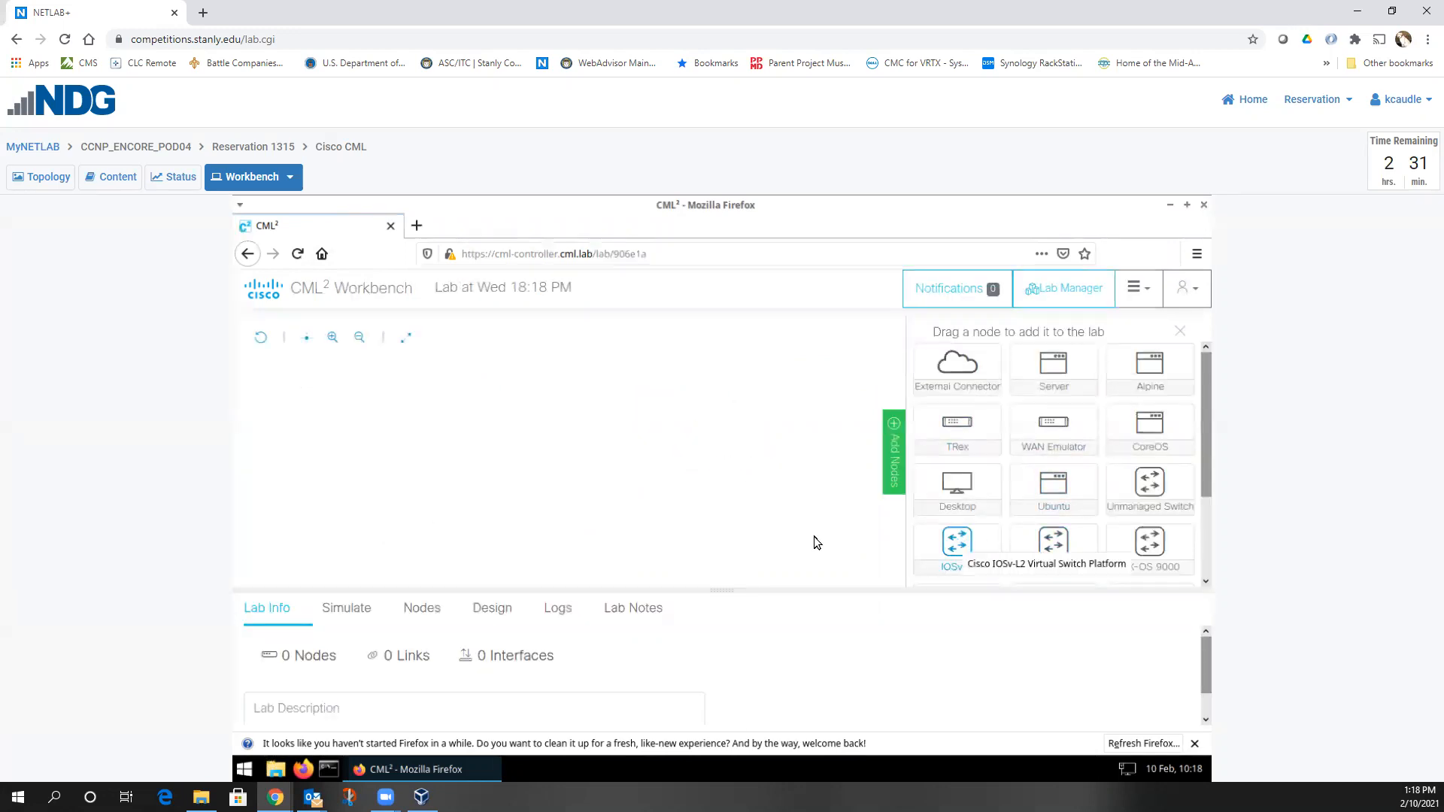
{"action": "left_click_drag", "start_coordinate": [719, 588], "coordinate": [724, 514]}
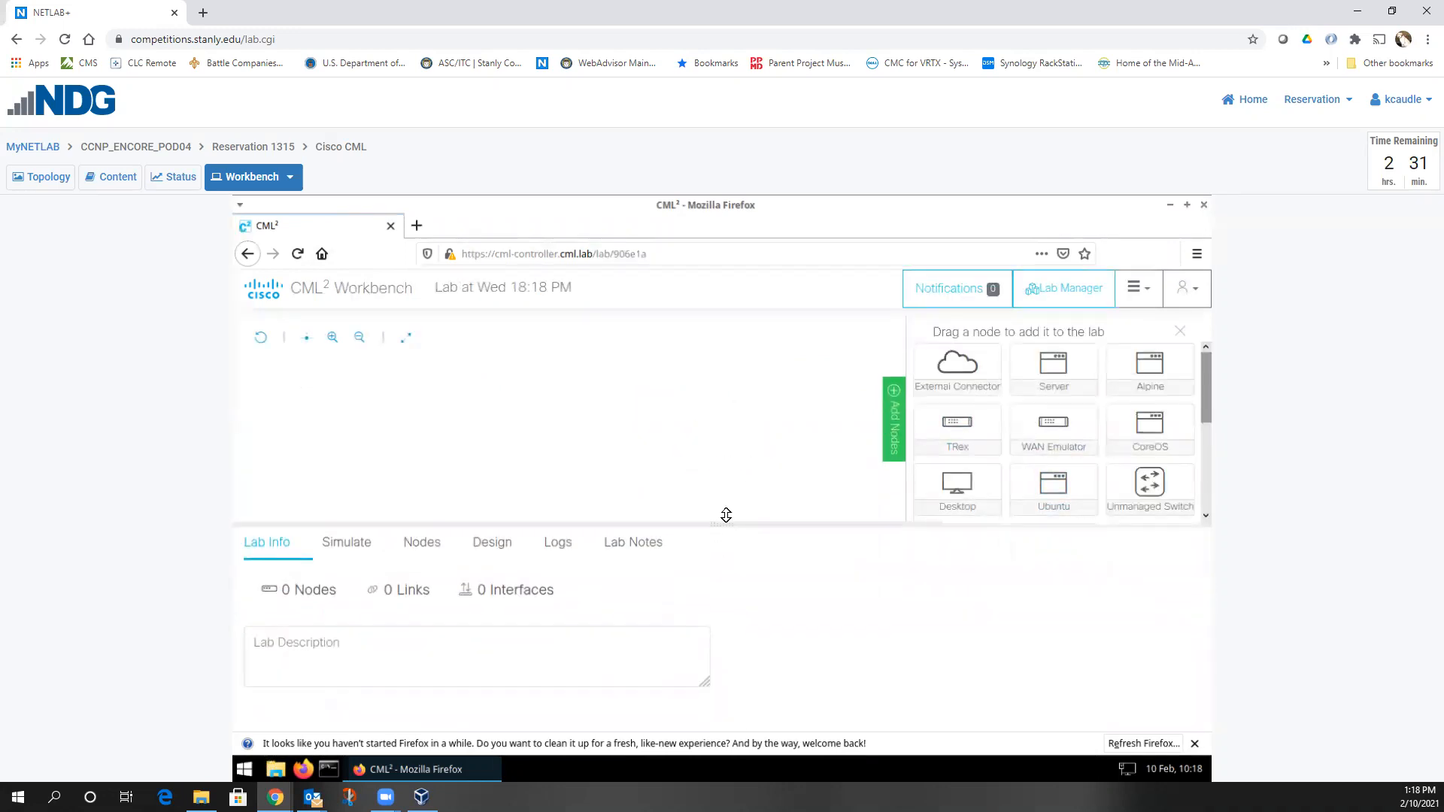
{"action": "scroll", "coordinate": [1106, 449], "scroll_direction": "down", "scroll_amount": 3}
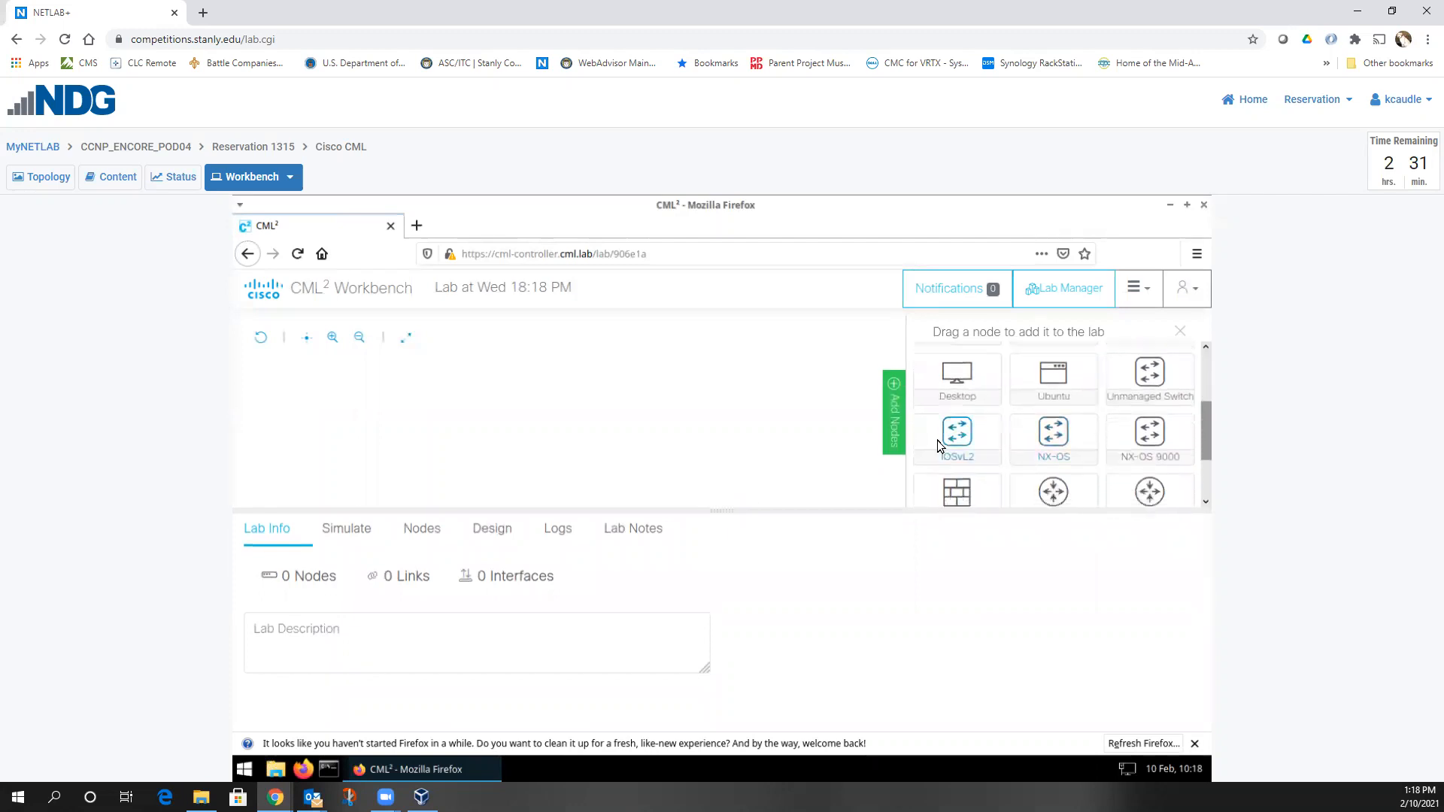
{"action": "left_click_drag", "start_coordinate": [797, 430], "coordinate": [522, 408]}
{"action": "scroll", "coordinate": [1096, 457], "scroll_direction": "down", "scroll_amount": 2}
{"action": "left_click_drag", "start_coordinate": [1145, 423], "coordinate": [644, 383]}
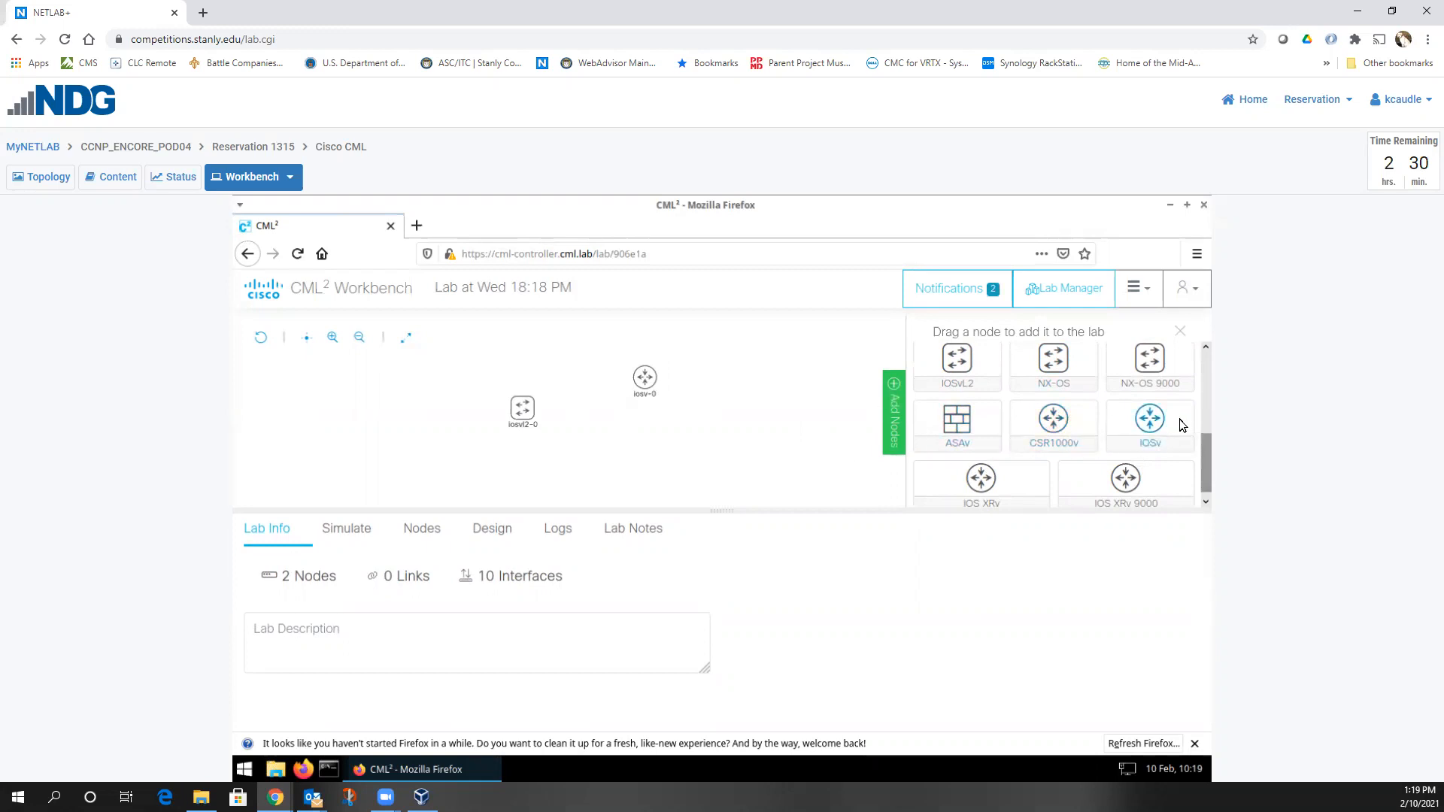
{"action": "scroll", "coordinate": [1070, 449], "scroll_direction": "down", "scroll_amount": 3}
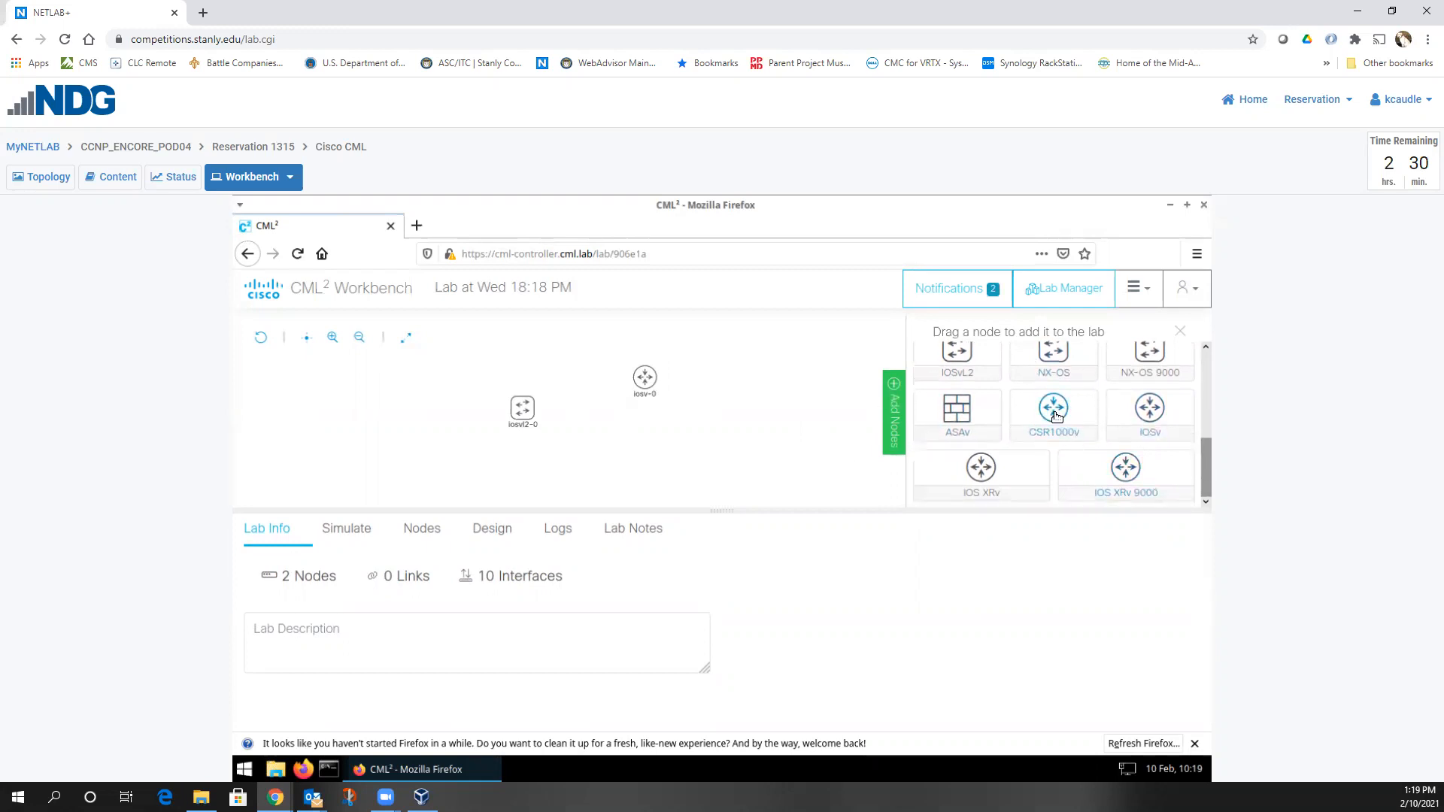
{"action": "scroll", "coordinate": [1056, 419], "scroll_direction": "up", "scroll_amount": 1}
{"action": "left_click_drag", "start_coordinate": [957, 474], "coordinate": [455, 472]}
{"action": "mouse_move", "coordinate": [461, 468]}
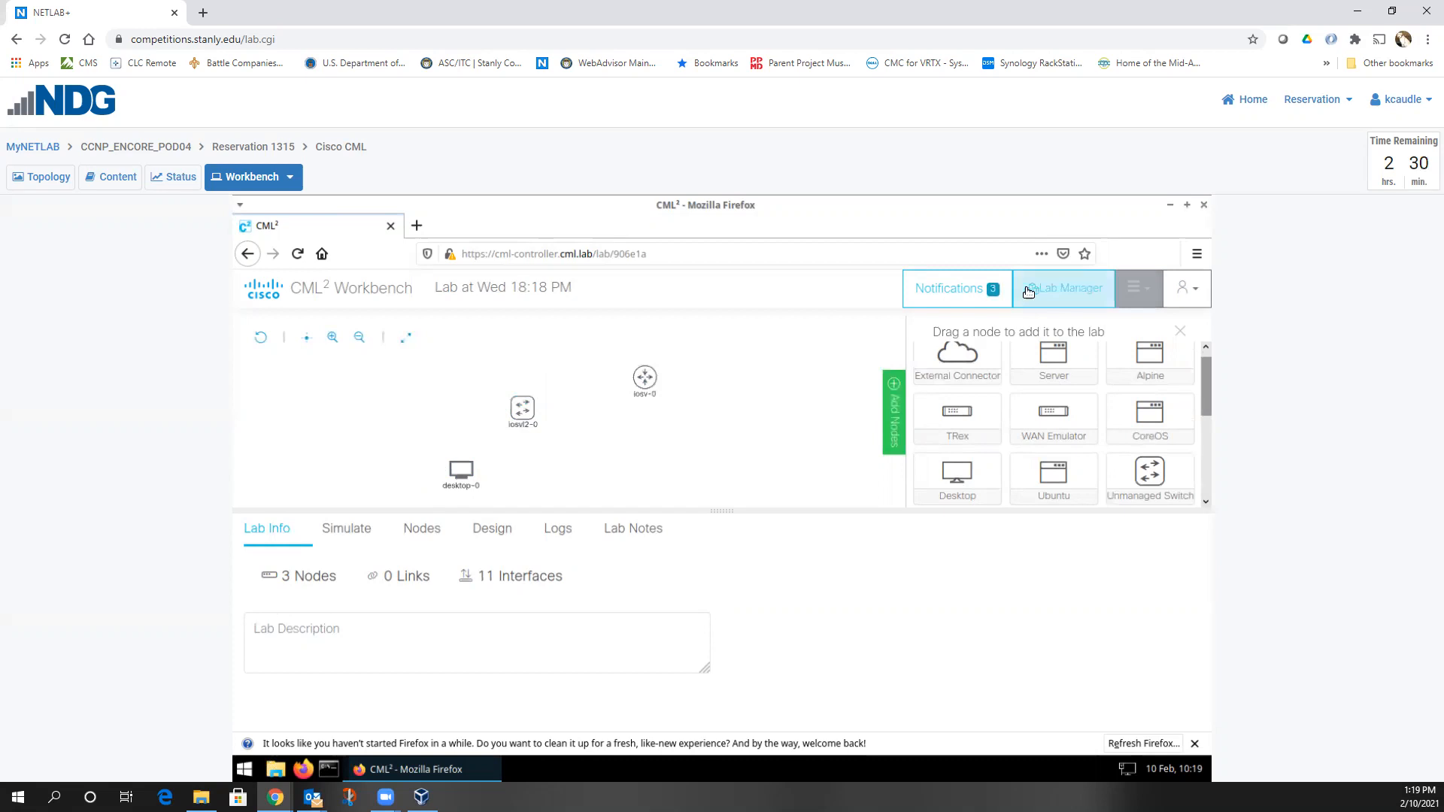
Back in Lab Manager, delete the scratch lab and open a new browser tab
{"action": "left_click", "coordinate": [1062, 289]}
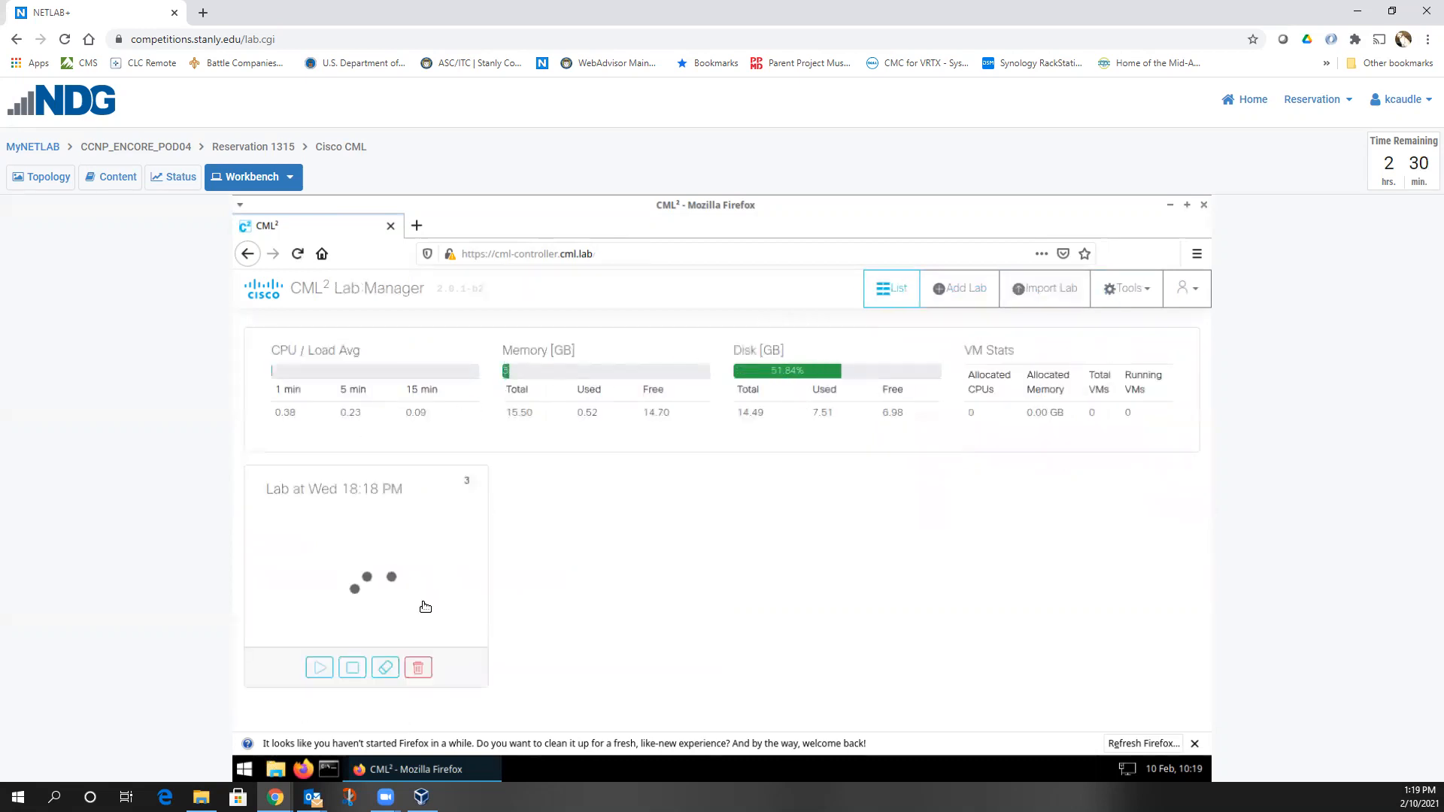
{"action": "left_click", "coordinate": [425, 670]}
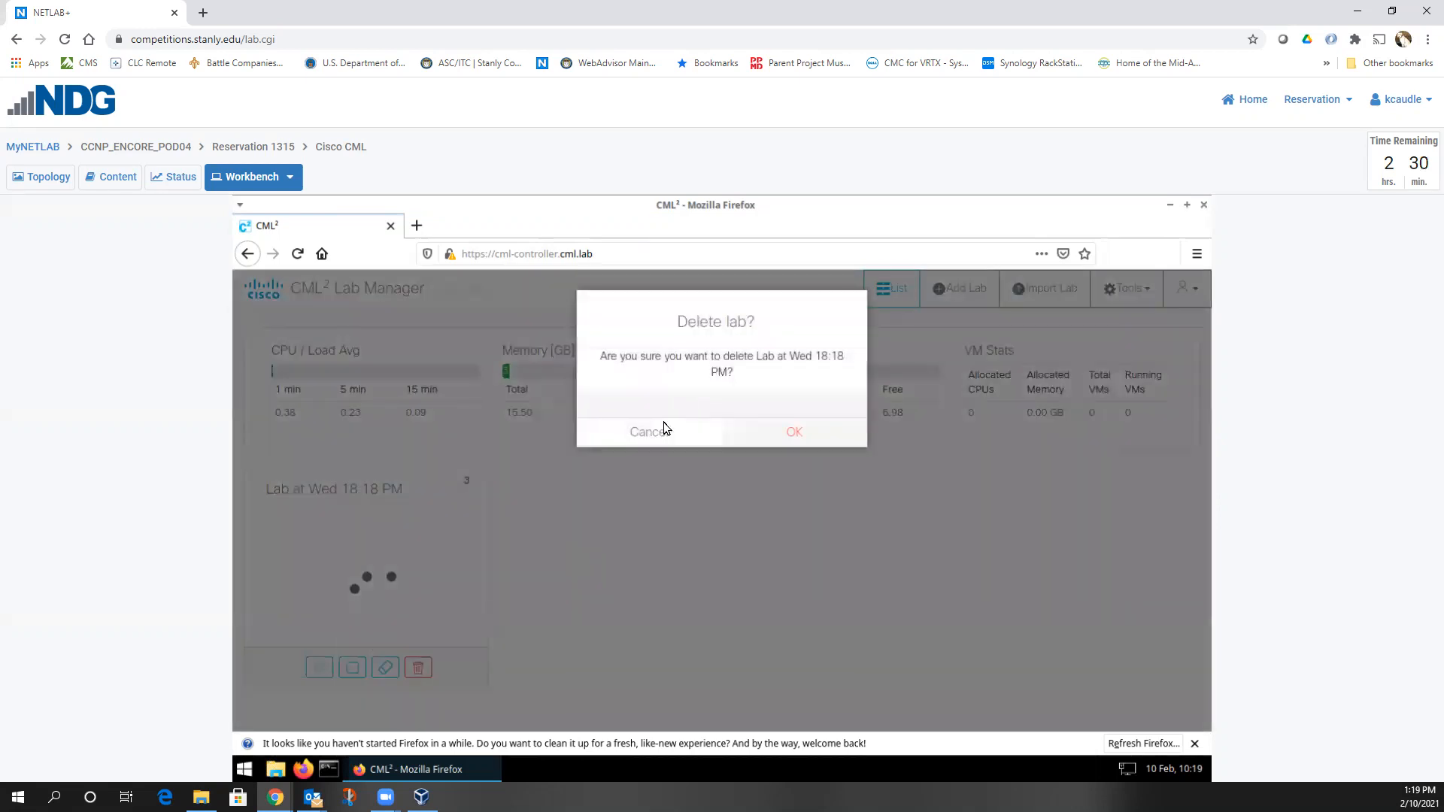
{"action": "left_click", "coordinate": [808, 430]}
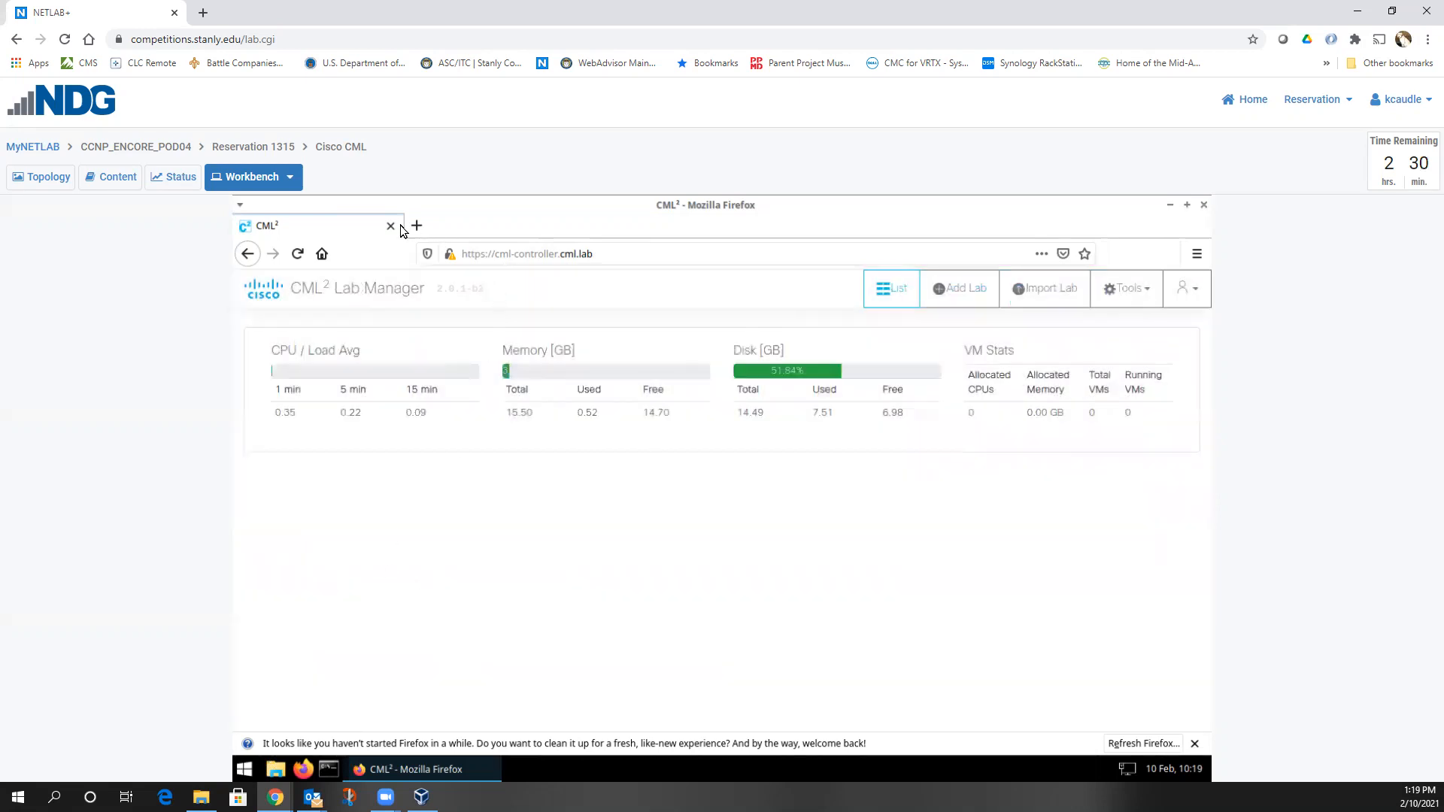
{"action": "left_click", "coordinate": [405, 224]}
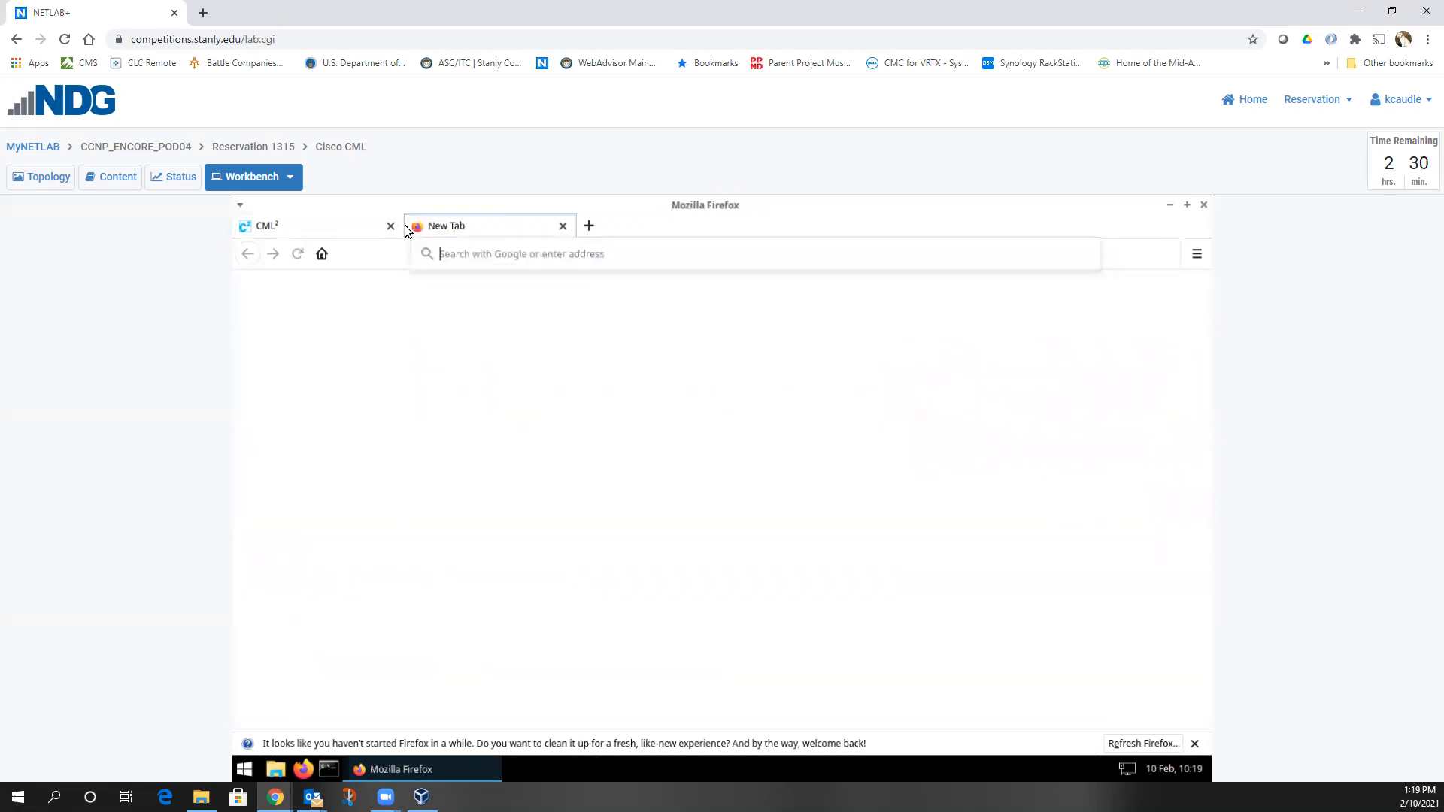
Go to netacad.com and reach its Login page
{"action": "type", "text": "netacad.com"}
{"action": "key", "text": "Return"}
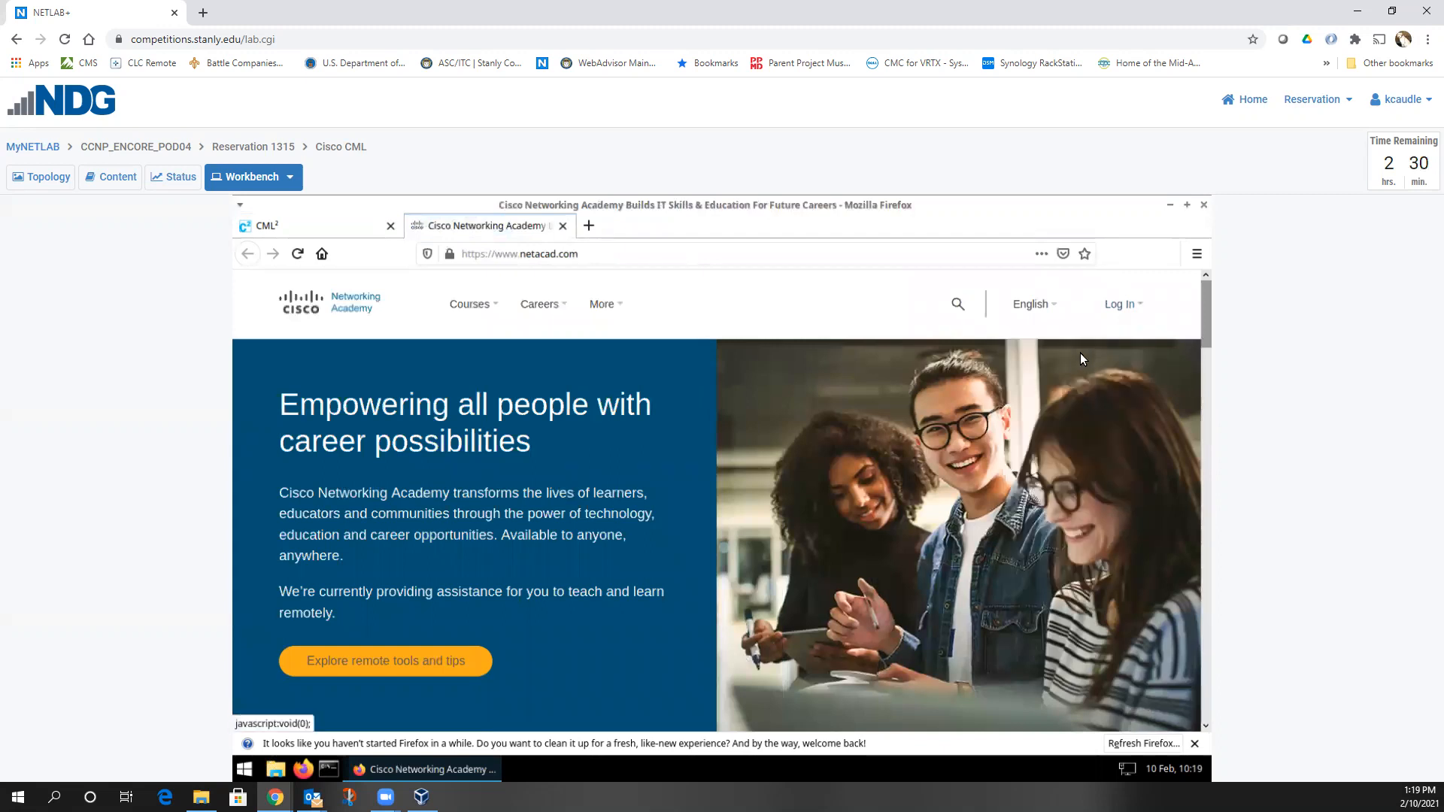
{"action": "mouse_move", "coordinate": [1113, 308]}
{"action": "left_click", "coordinate": [1100, 363]}
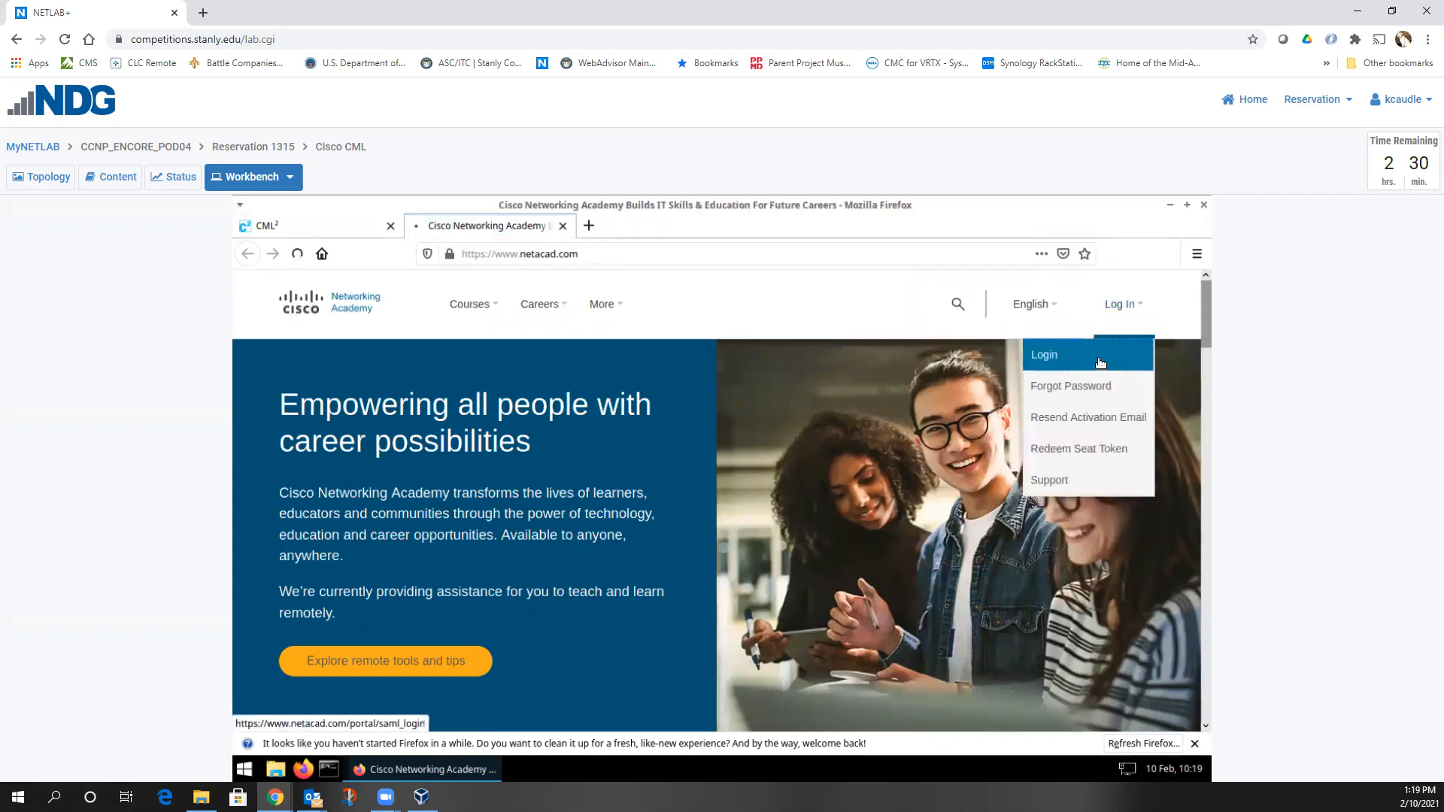
Sign in with the instructor username and password, then dismiss the Firefox notification bar
{"action": "left_click", "coordinate": [633, 598]}
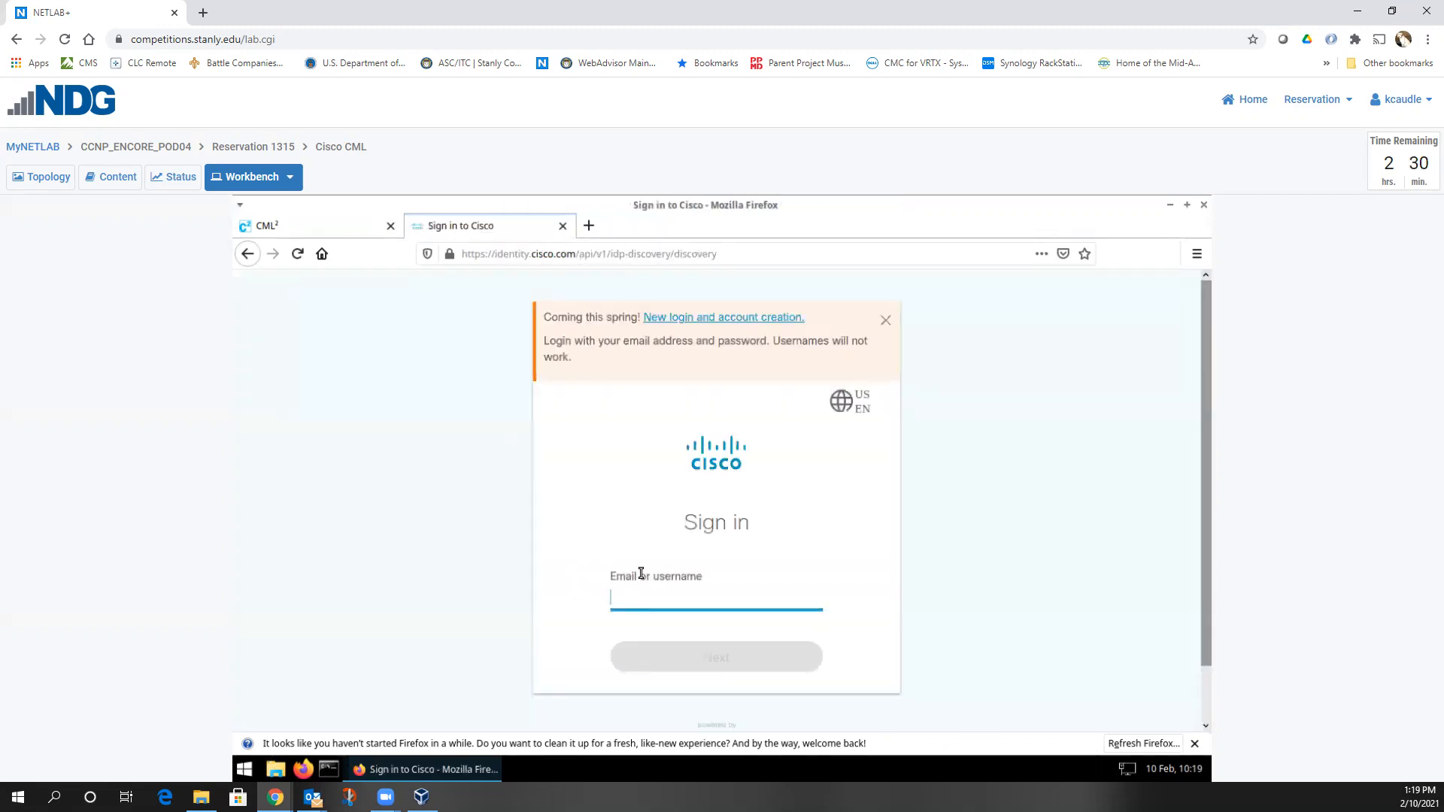
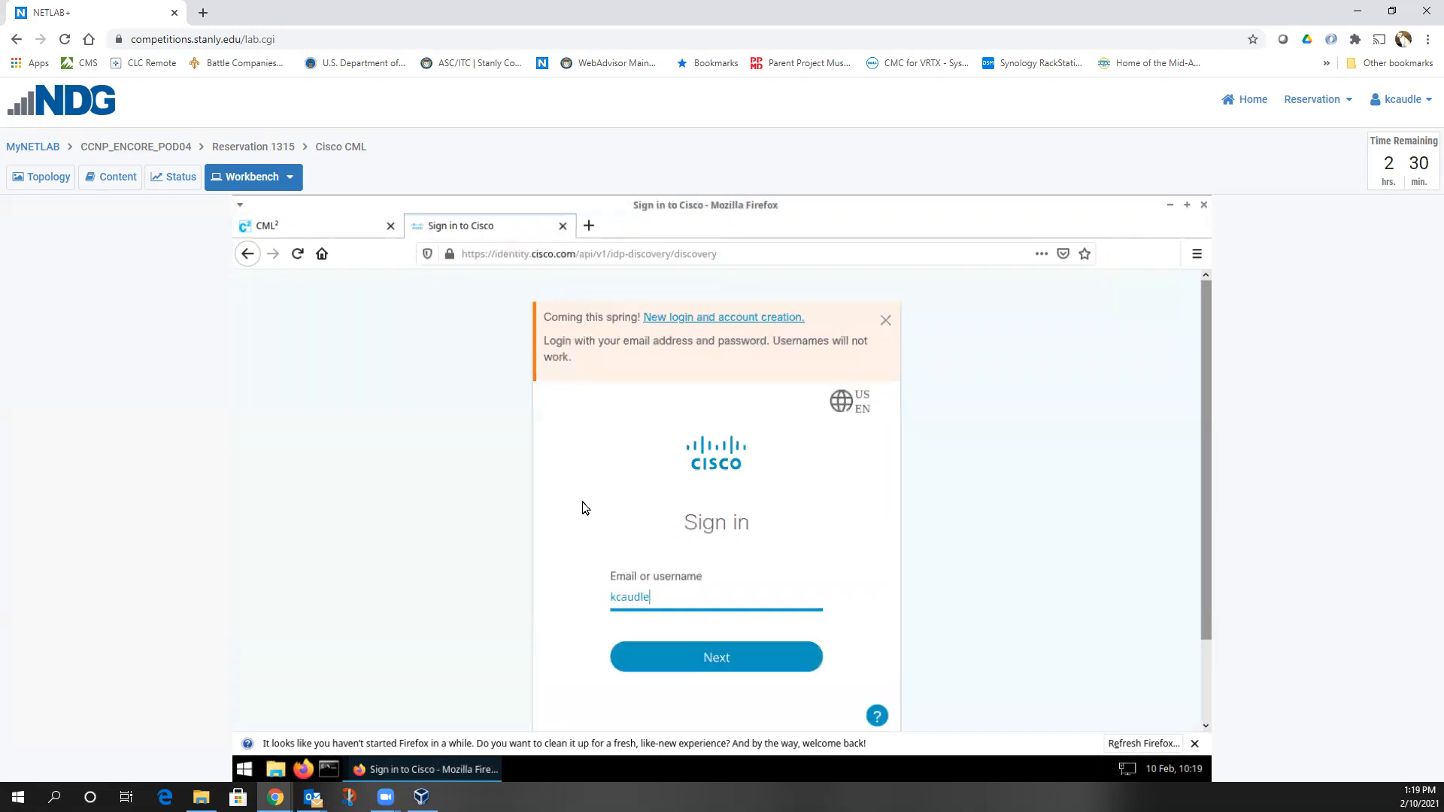
{"action": "key", "text": "Return"}
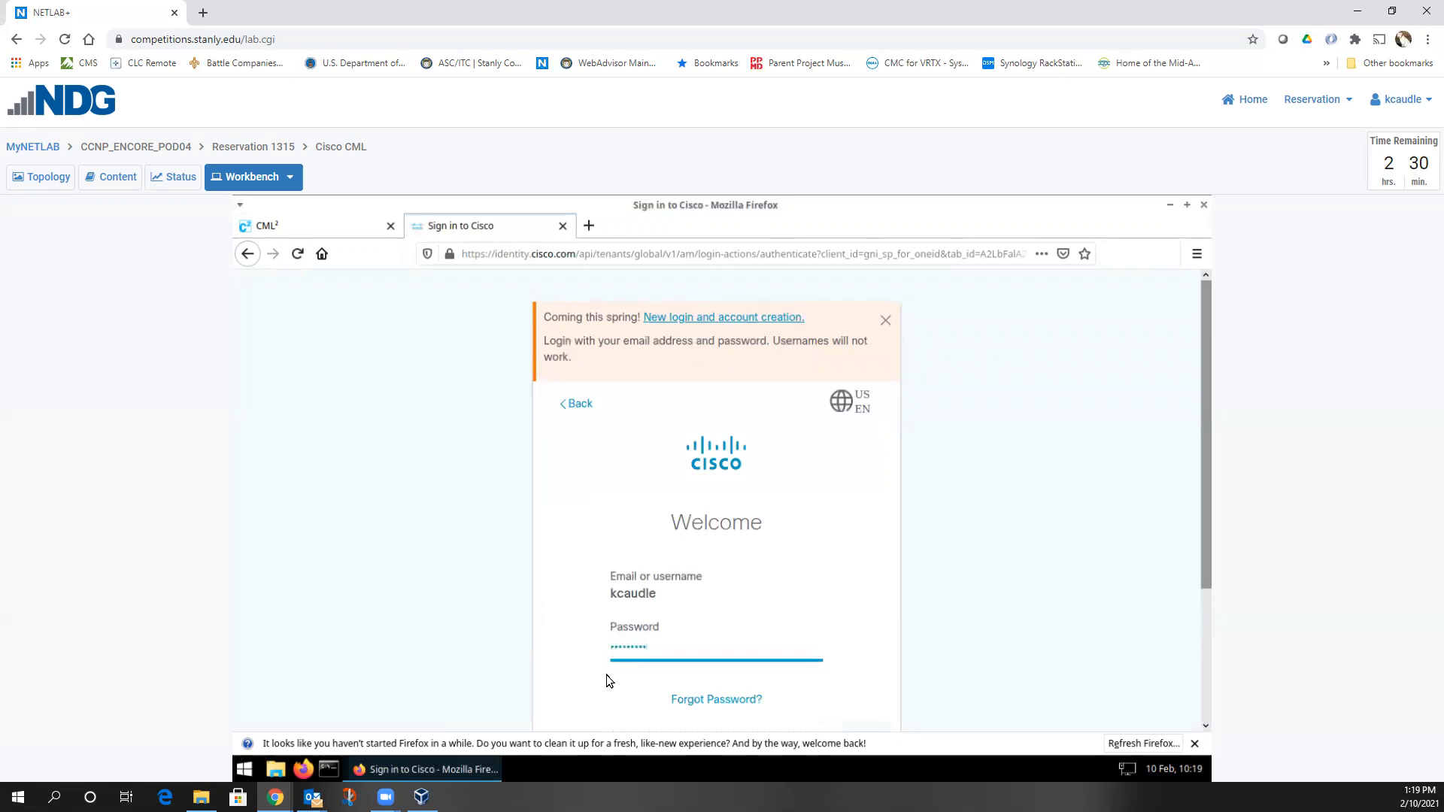
{"action": "key", "text": "Return"}
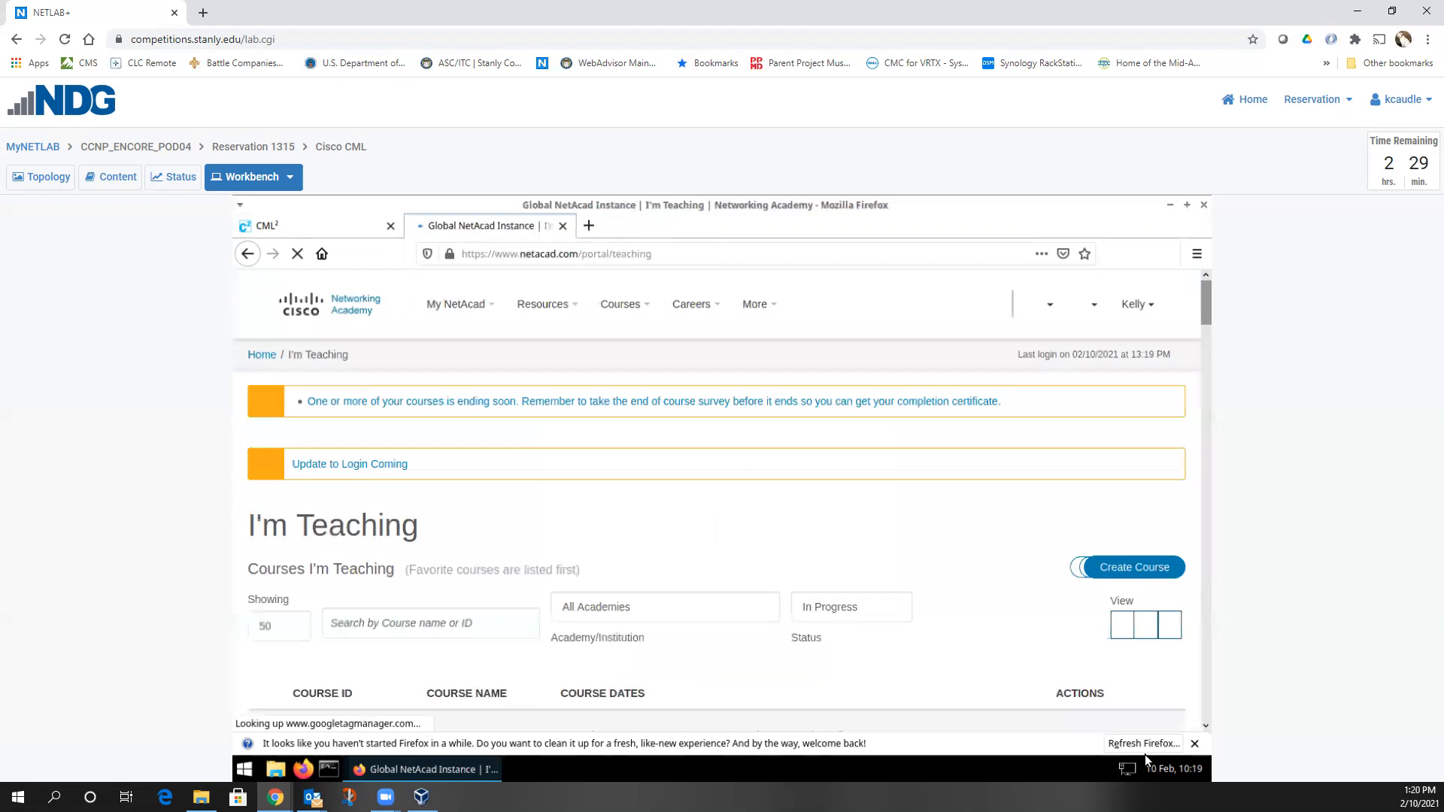
{"action": "left_click", "coordinate": [1194, 743]}
Launch the ENCORE-ITC-Sp2021 course and open Lab 112 cml interfaces.docx under Chapter 1-5
{"action": "scroll", "coordinate": [704, 616], "scroll_direction": "down", "scroll_amount": 3}
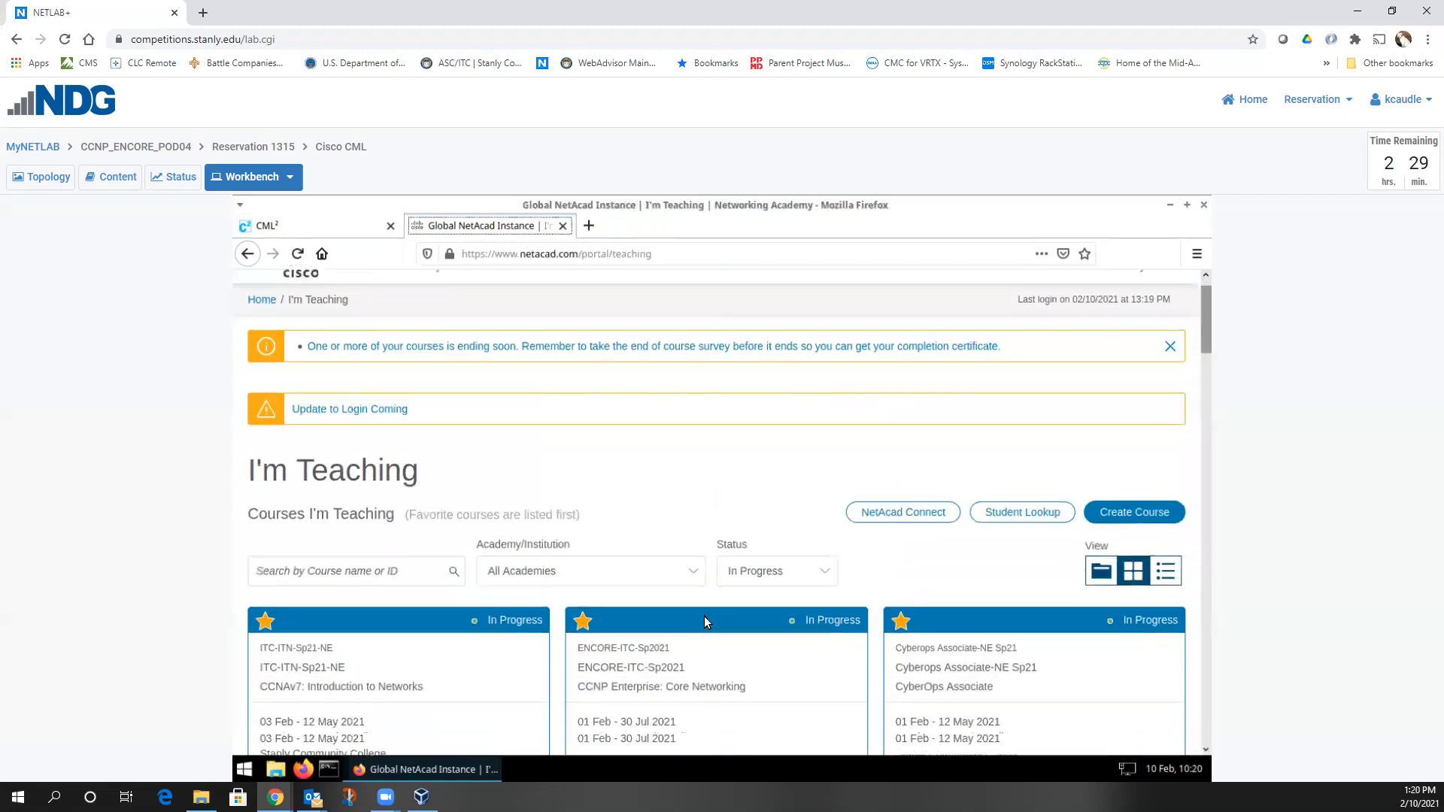
{"action": "left_click", "coordinate": [835, 535]}
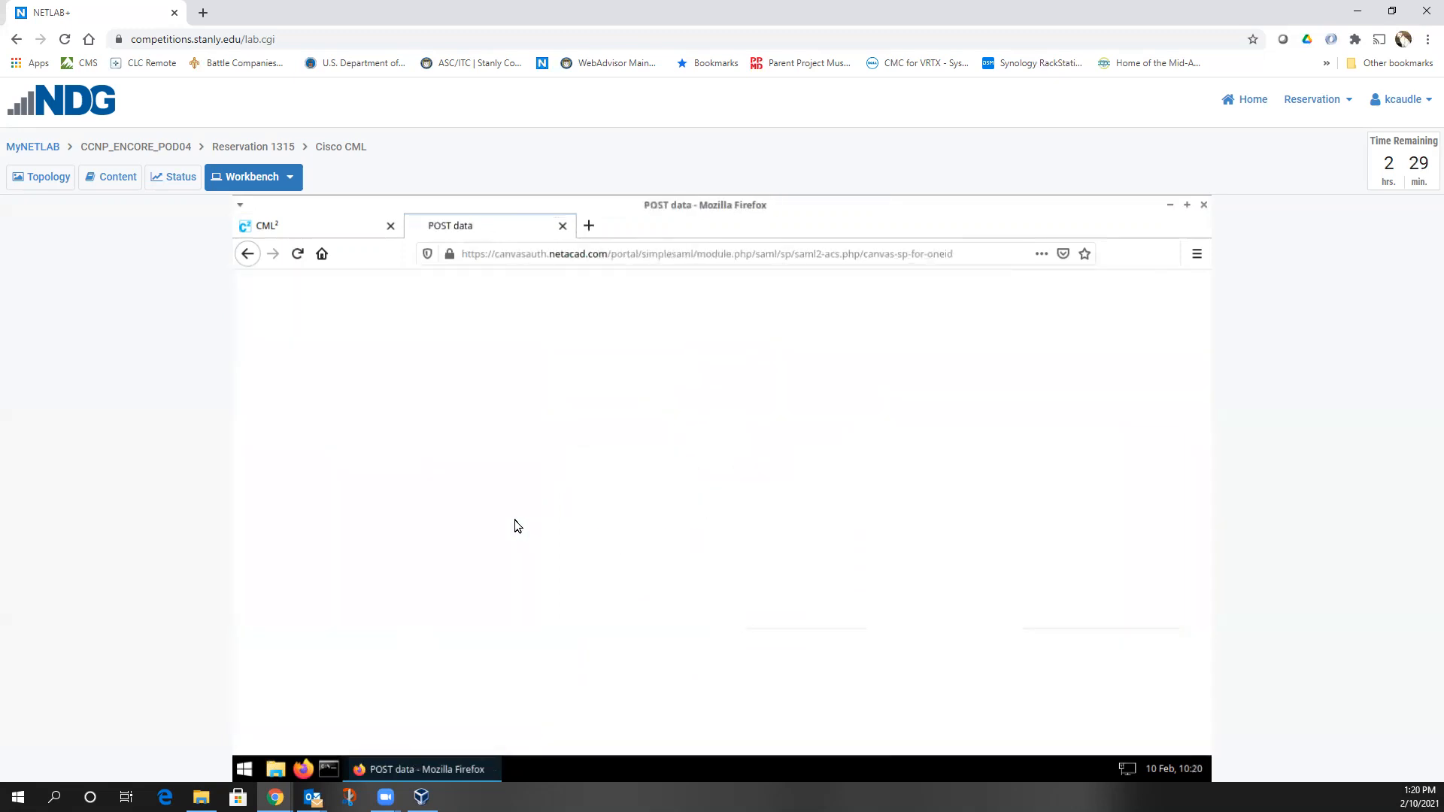
{"action": "scroll", "coordinate": [514, 521], "scroll_direction": "down", "scroll_amount": 3}
{"action": "scroll", "coordinate": [515, 520], "scroll_direction": "down", "scroll_amount": 5}
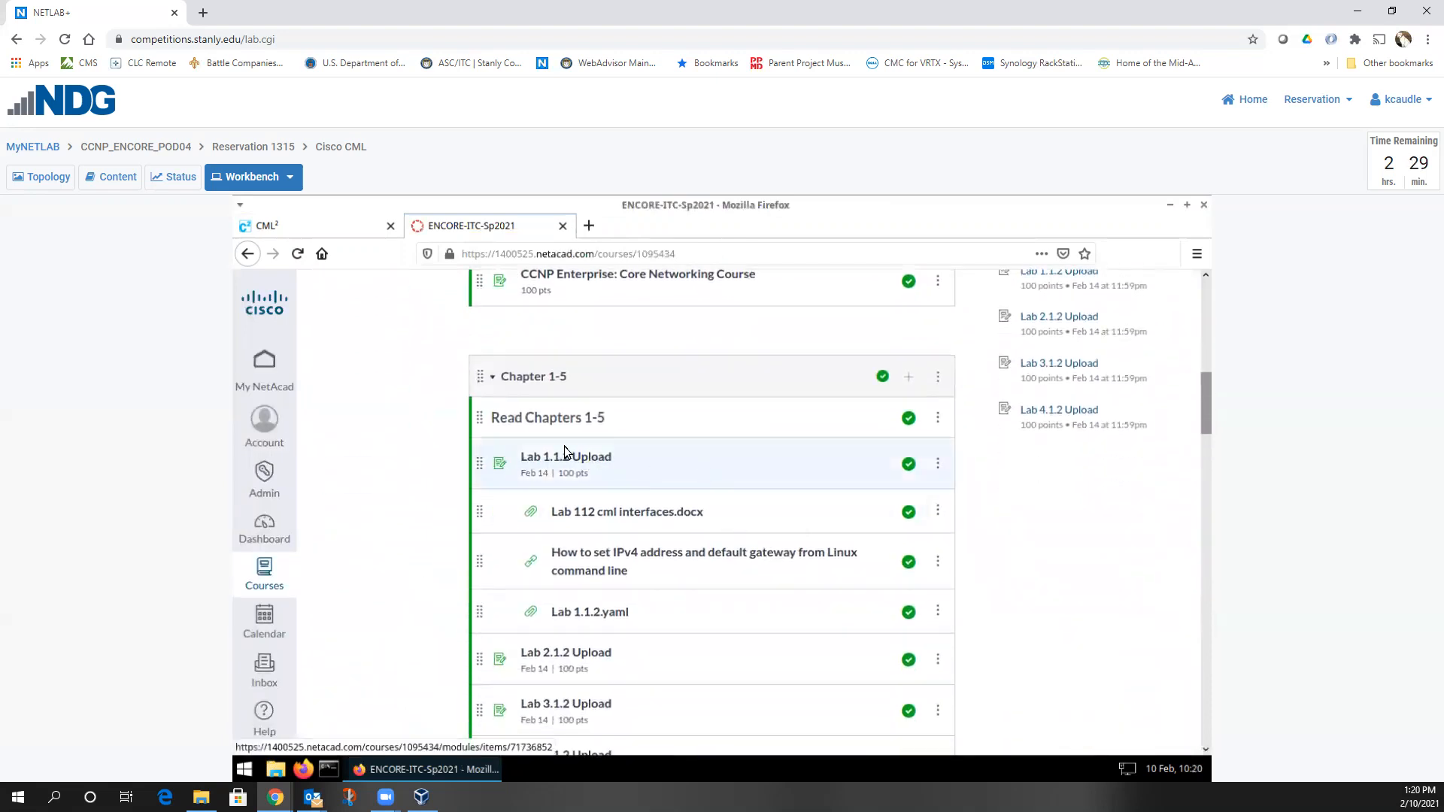
{"action": "left_click", "coordinate": [640, 512]}
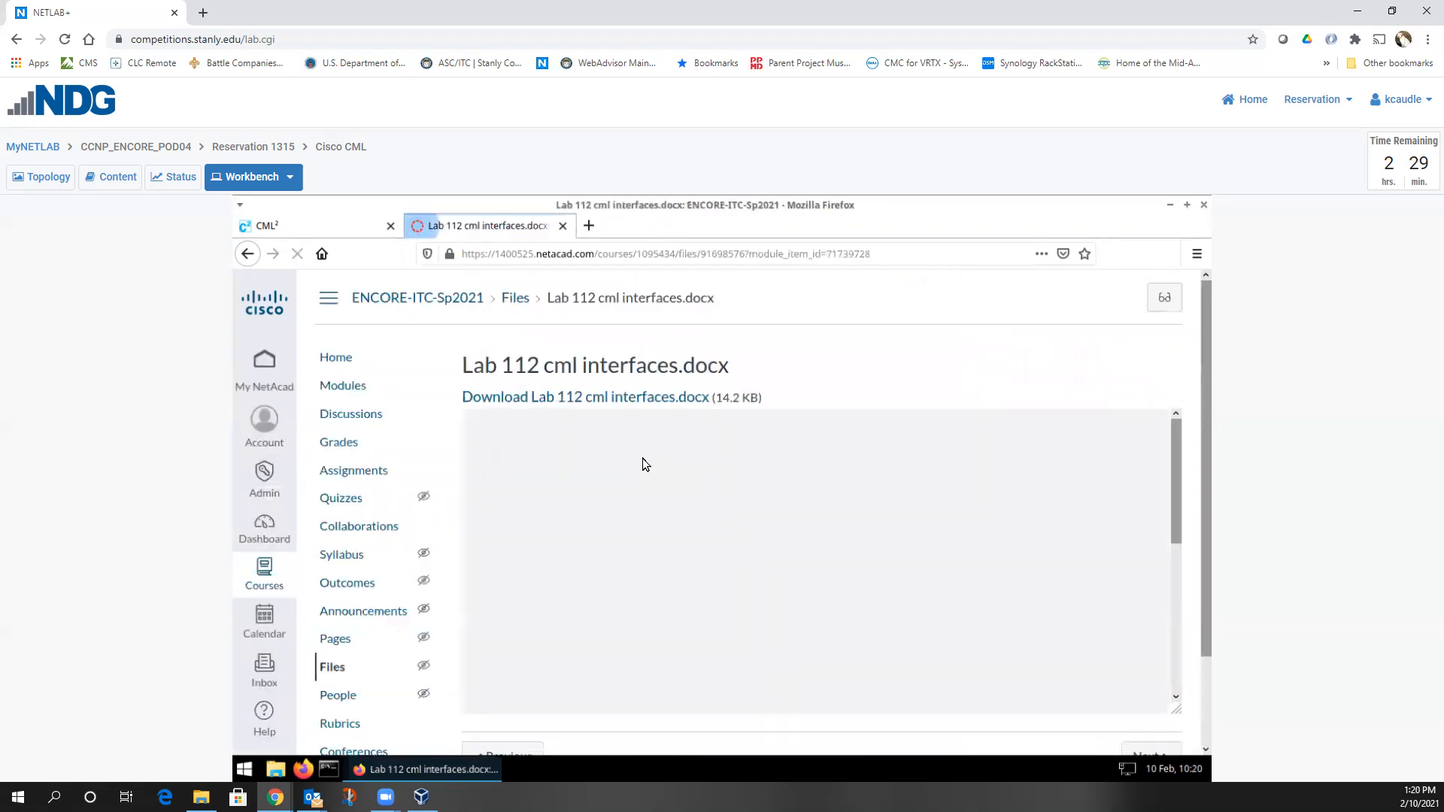
Review the Lab 1.1.2 addressing table for R1, D1, R3, D2 and PCs, highlighting its heading
{"action": "scroll", "coordinate": [692, 537], "scroll_direction": "down", "scroll_amount": 1}
{"action": "scroll", "coordinate": [695, 542], "scroll_direction": "down", "scroll_amount": 5}
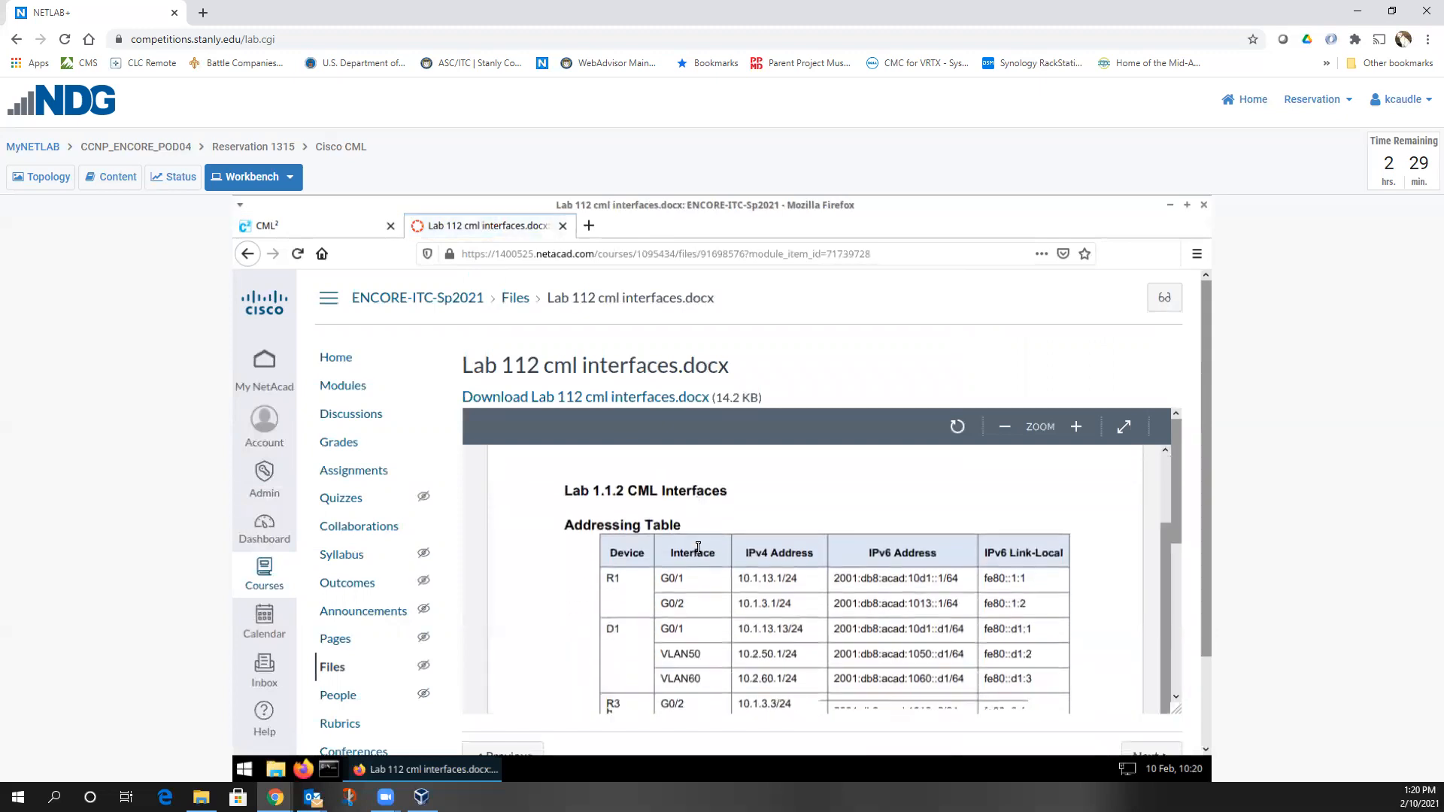
{"action": "scroll", "coordinate": [704, 538], "scroll_direction": "up", "scroll_amount": 2}
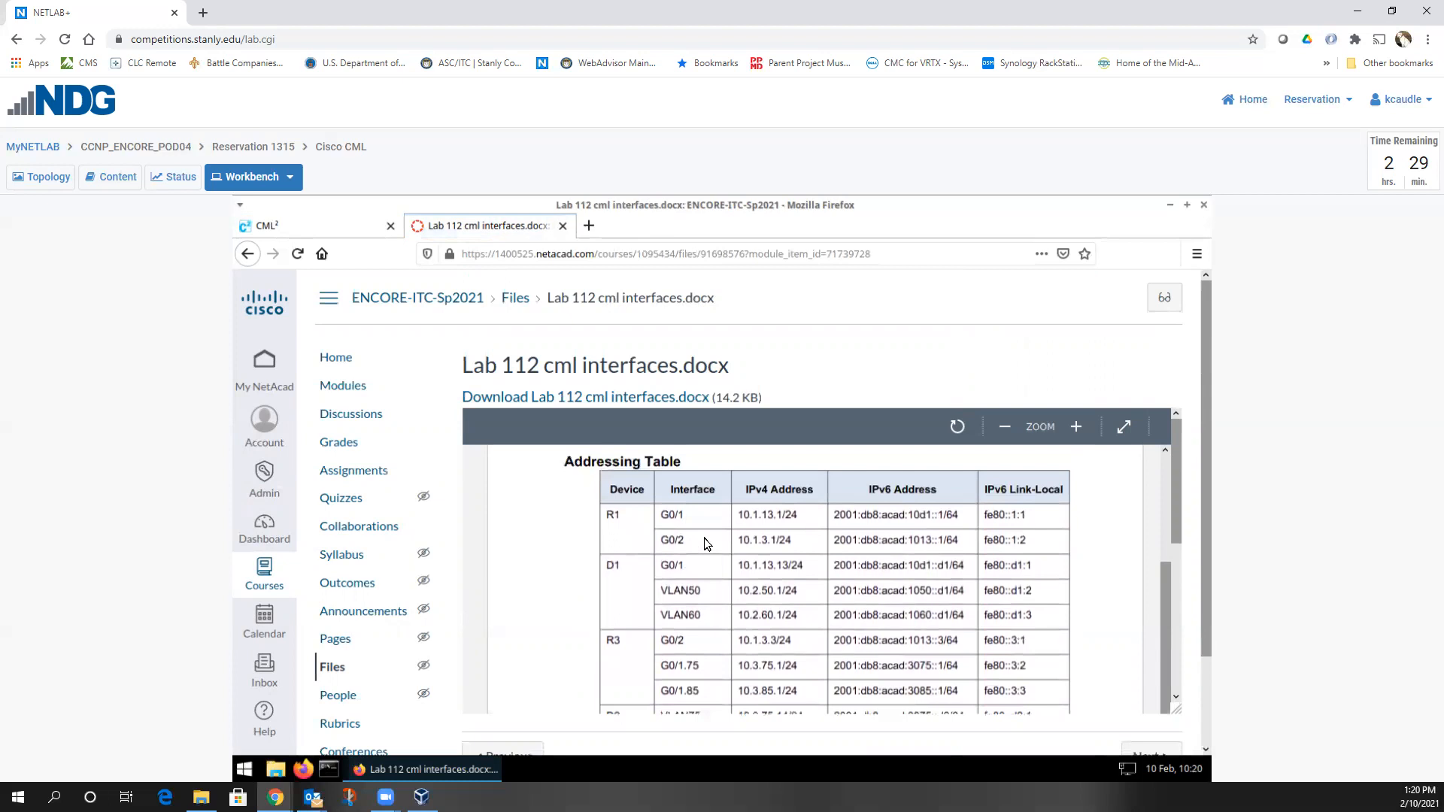
{"action": "scroll", "coordinate": [652, 507], "scroll_direction": "up", "scroll_amount": 2}
{"action": "scroll", "coordinate": [640, 500], "scroll_direction": "down", "scroll_amount": 2}
{"action": "mouse_move", "coordinate": [670, 515]}
{"action": "left_mouse_down"}
{"action": "mouse_move", "coordinate": [702, 516]}
{"action": "mouse_move", "coordinate": [667, 513]}
{"action": "left_mouse_up"}
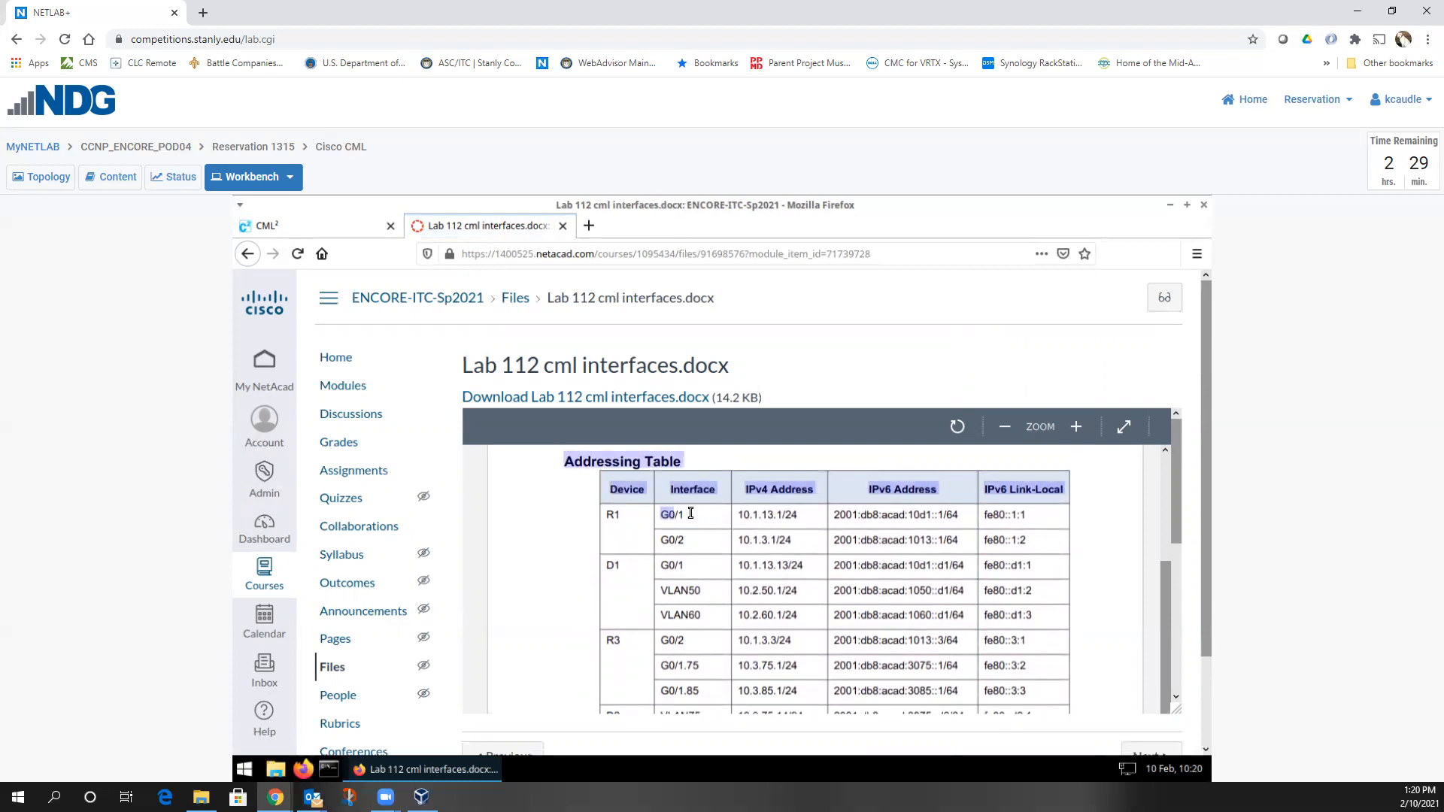
{"action": "scroll", "coordinate": [688, 521], "scroll_direction": "down", "scroll_amount": 3}
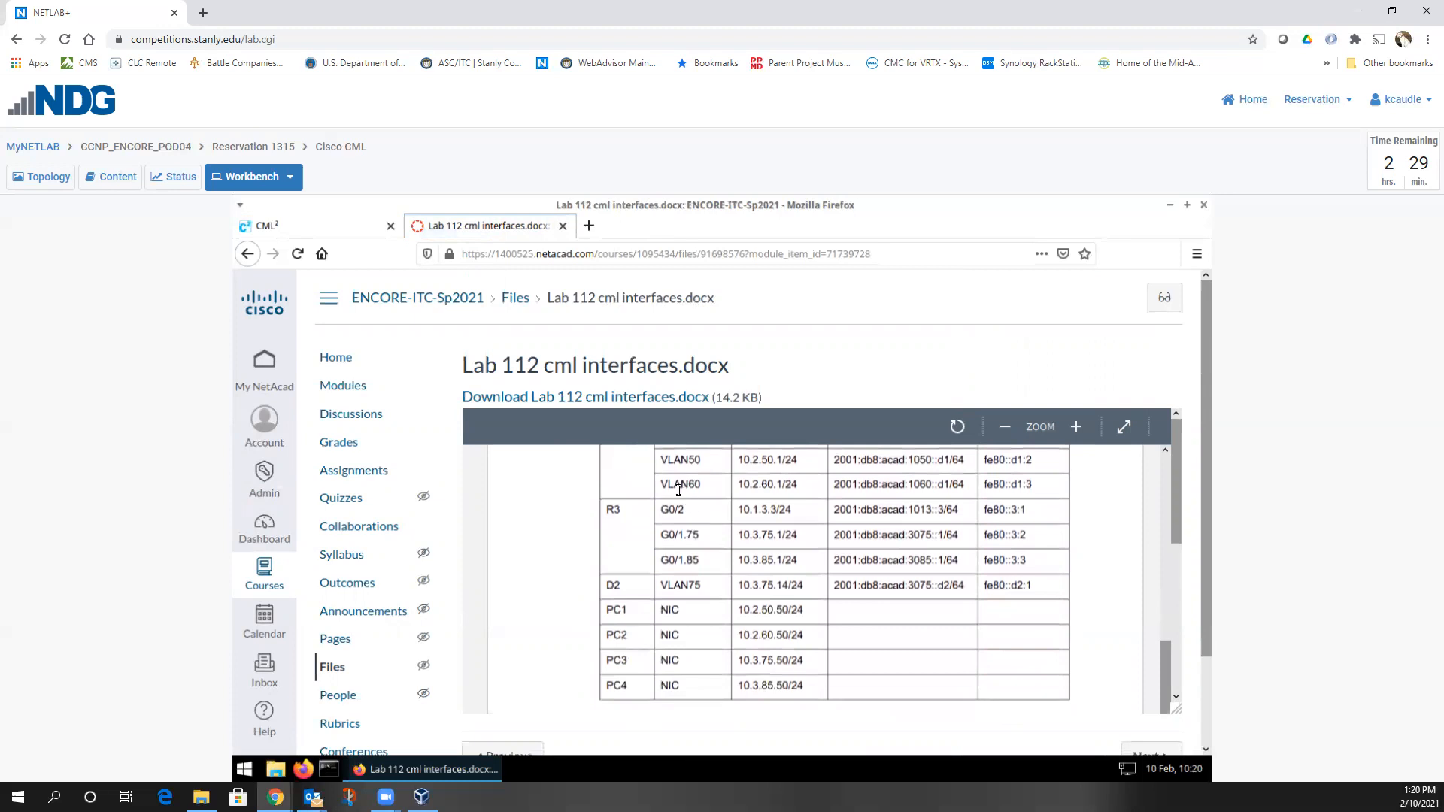
{"action": "scroll", "coordinate": [672, 499], "scroll_direction": "up", "scroll_amount": 2}
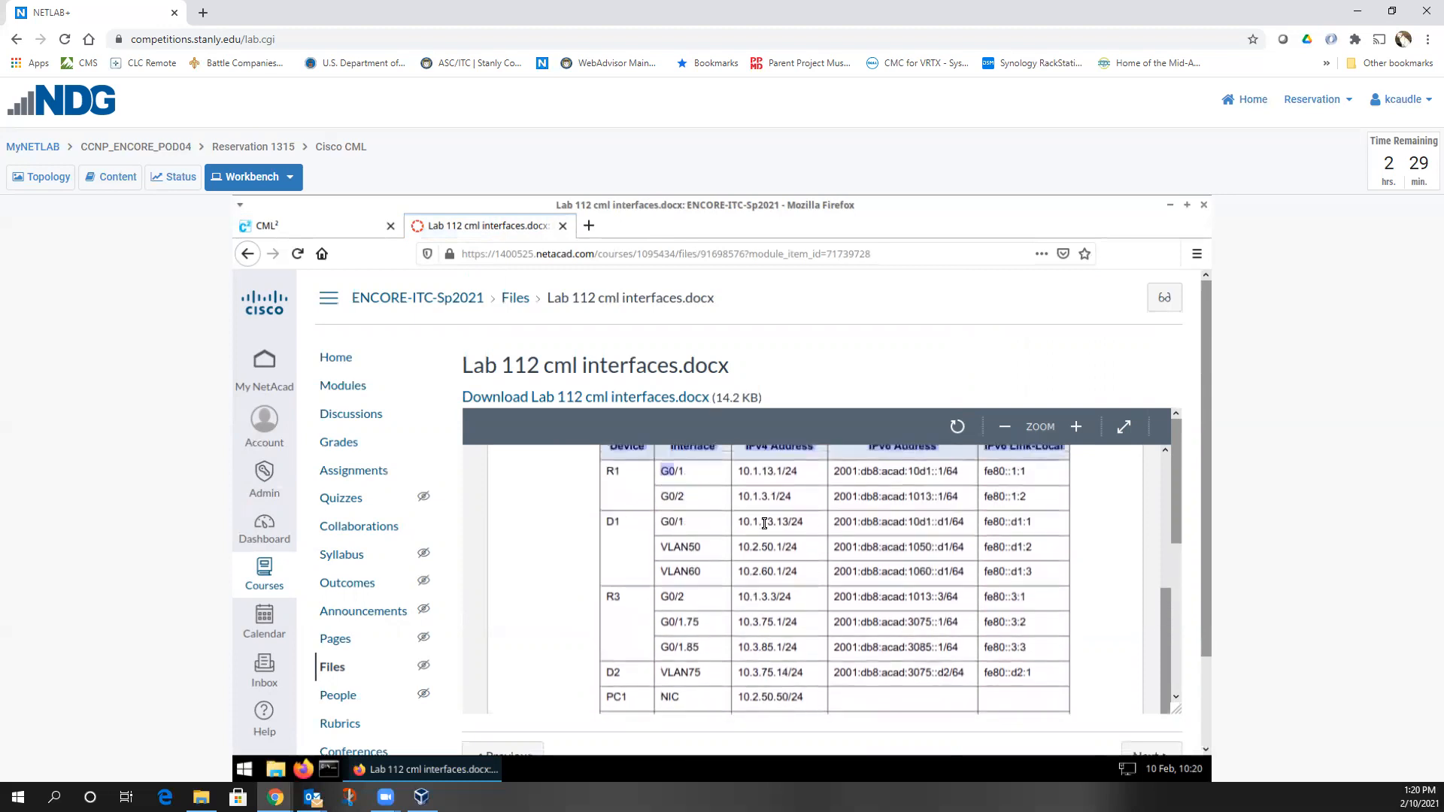
{"action": "scroll", "coordinate": [722, 512], "scroll_direction": "up", "scroll_amount": 4}
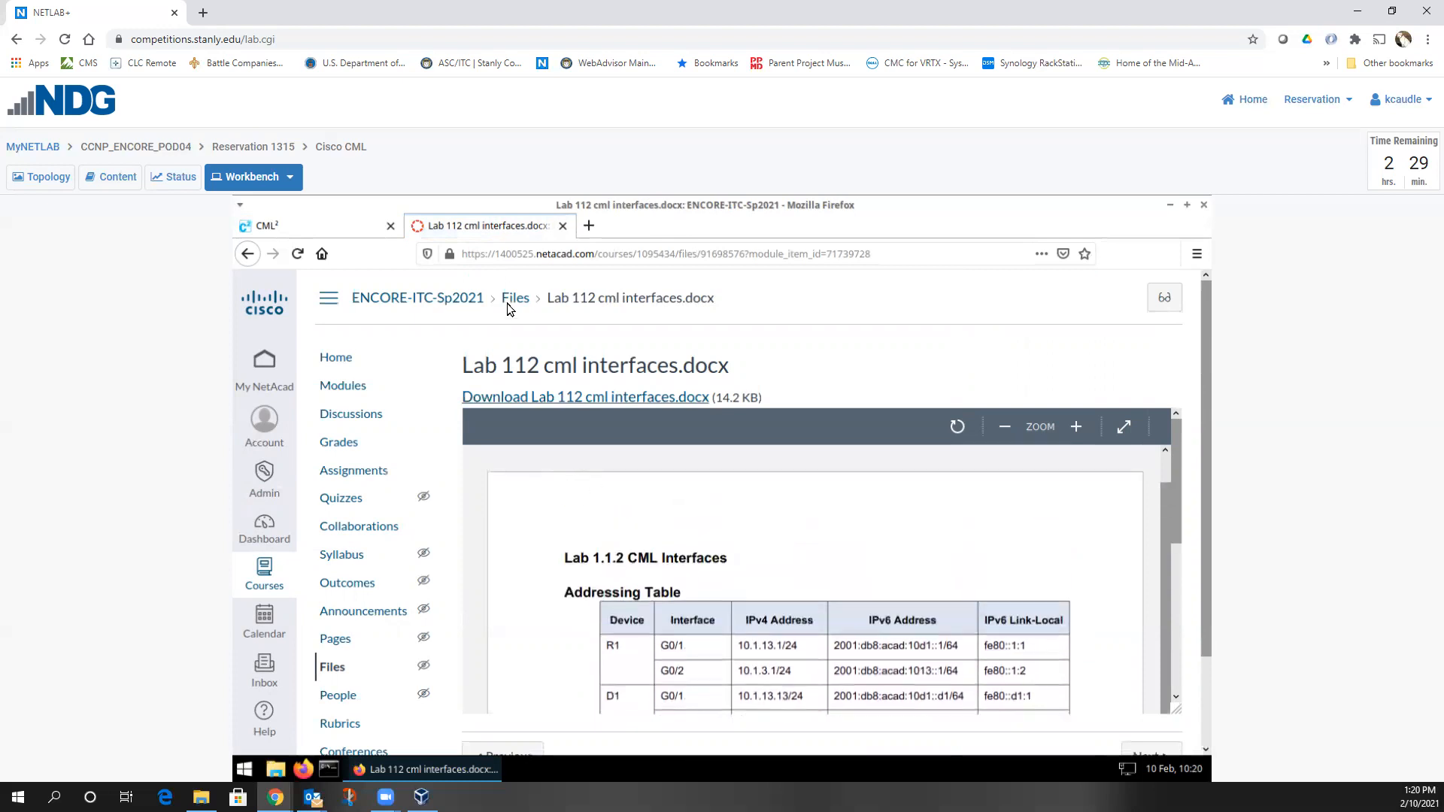
From Modules, open the CCNP Enterprise: Core Networking Course content in a new tab
{"action": "left_click", "coordinate": [336, 388]}
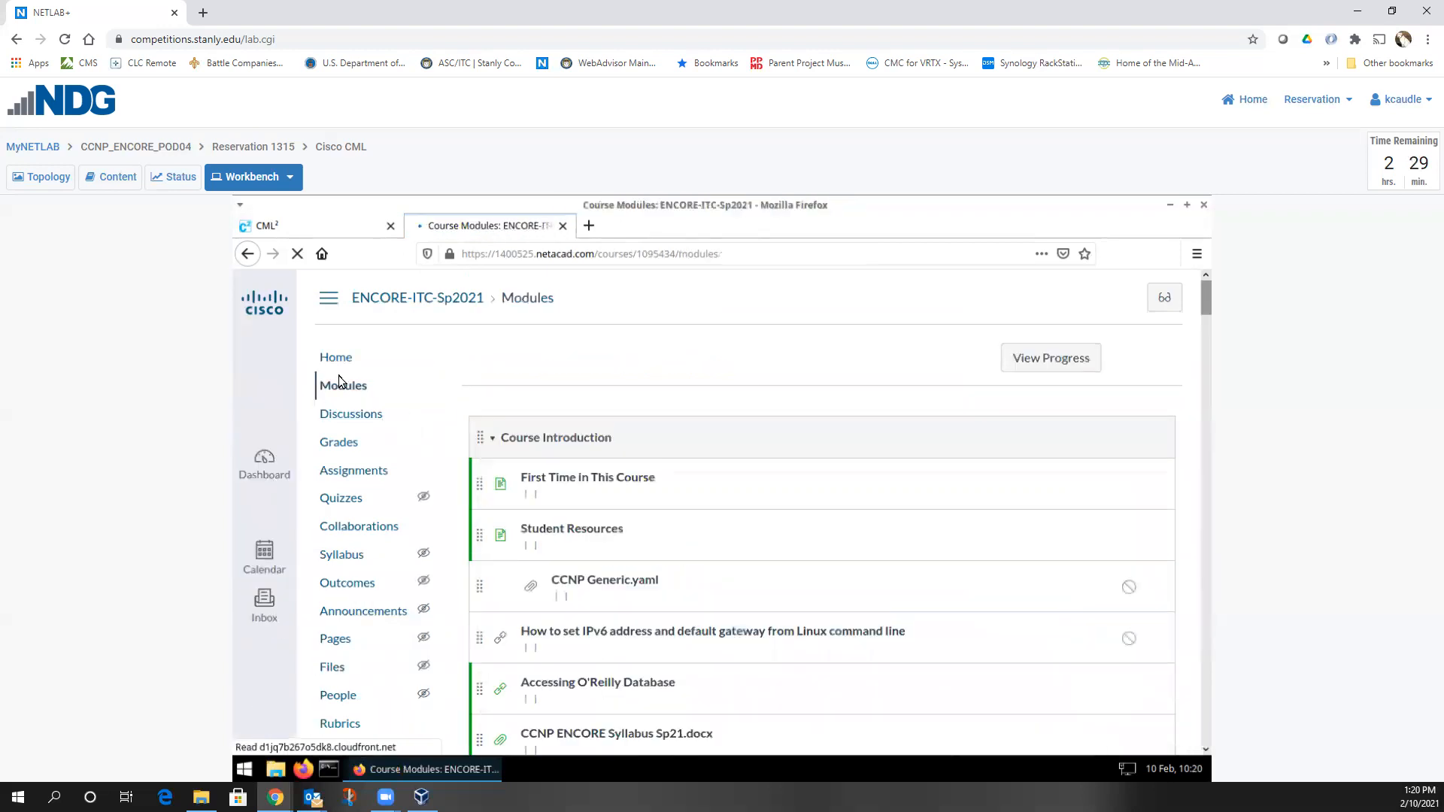
{"action": "scroll", "coordinate": [644, 481], "scroll_direction": "down", "scroll_amount": 2}
{"action": "scroll", "coordinate": [641, 475], "scroll_direction": "down", "scroll_amount": 6}
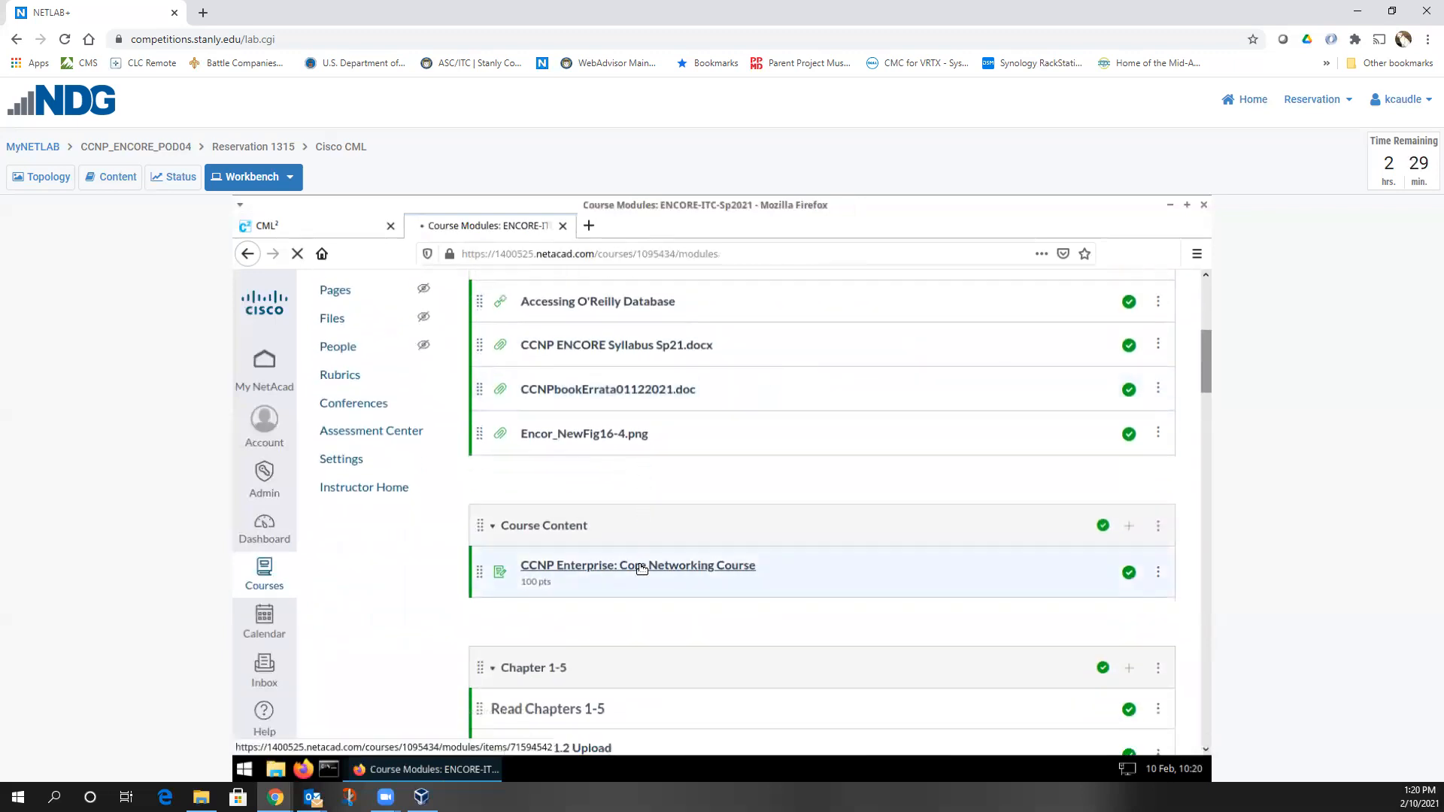
{"action": "left_click", "coordinate": [642, 568]}
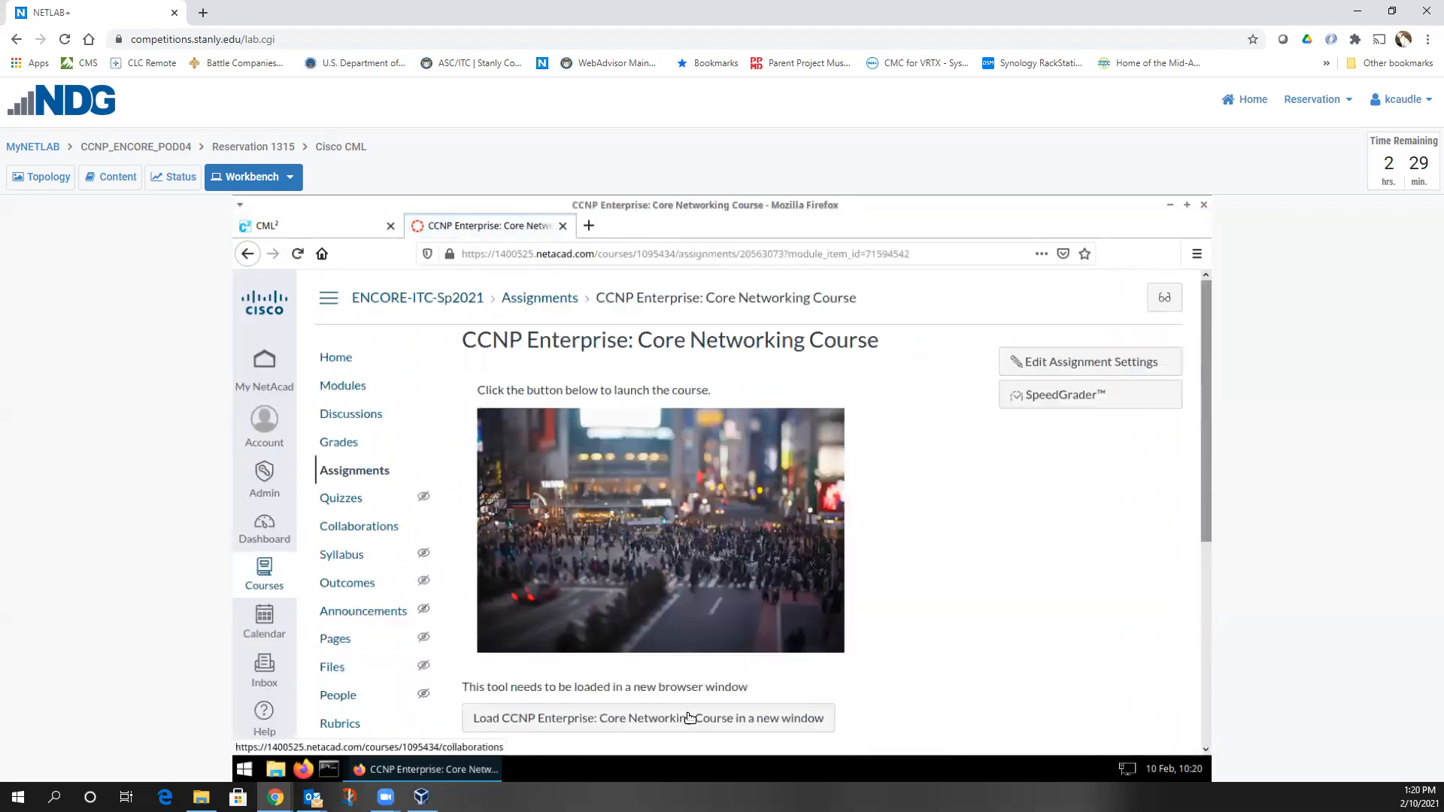
{"action": "left_click", "coordinate": [689, 716]}
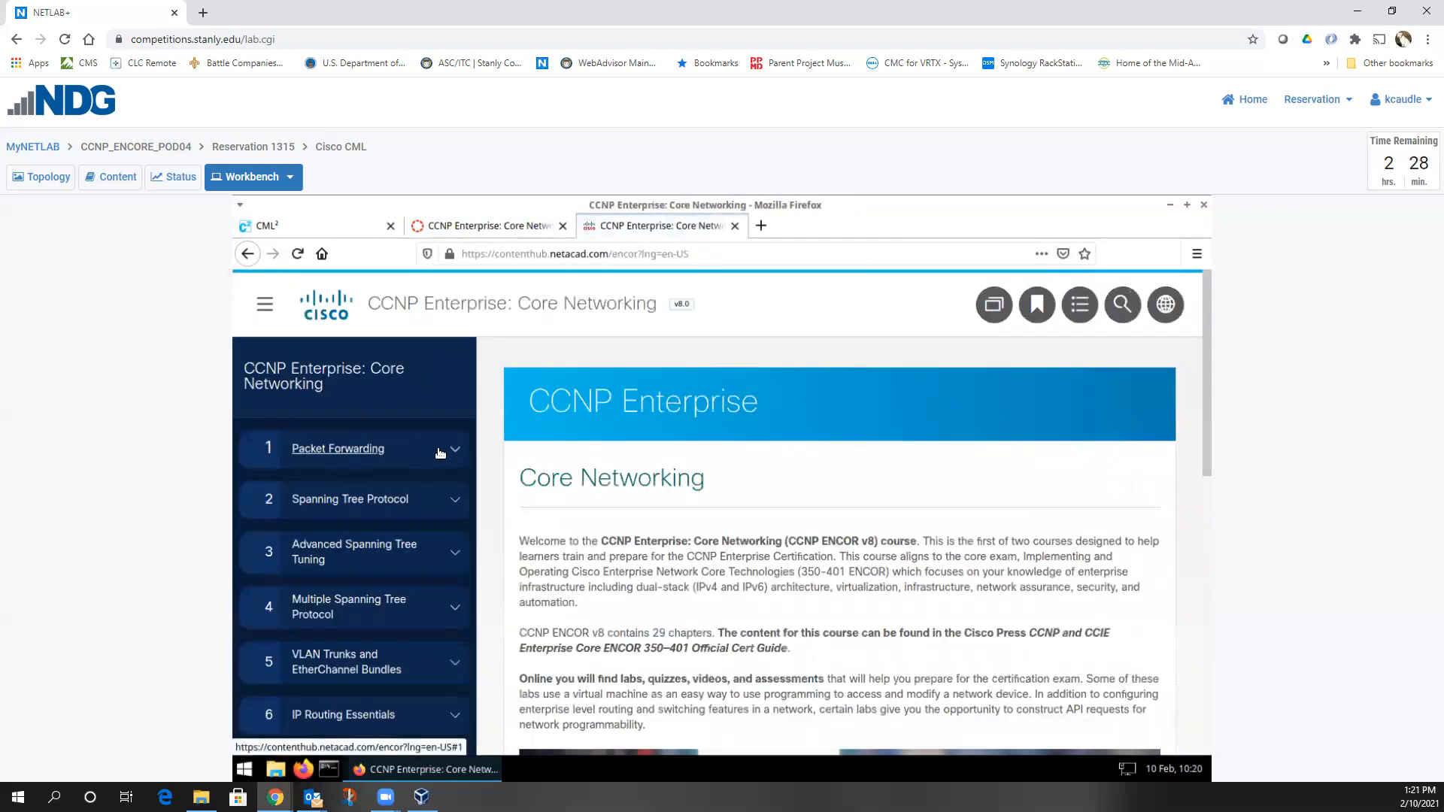
Under Packet Forwarding, open lab 1.1.2 Implement Inter-VLAN Routing and its PDF topology instructions
{"action": "left_click", "coordinate": [440, 452]}
{"action": "left_click", "coordinate": [395, 489]}
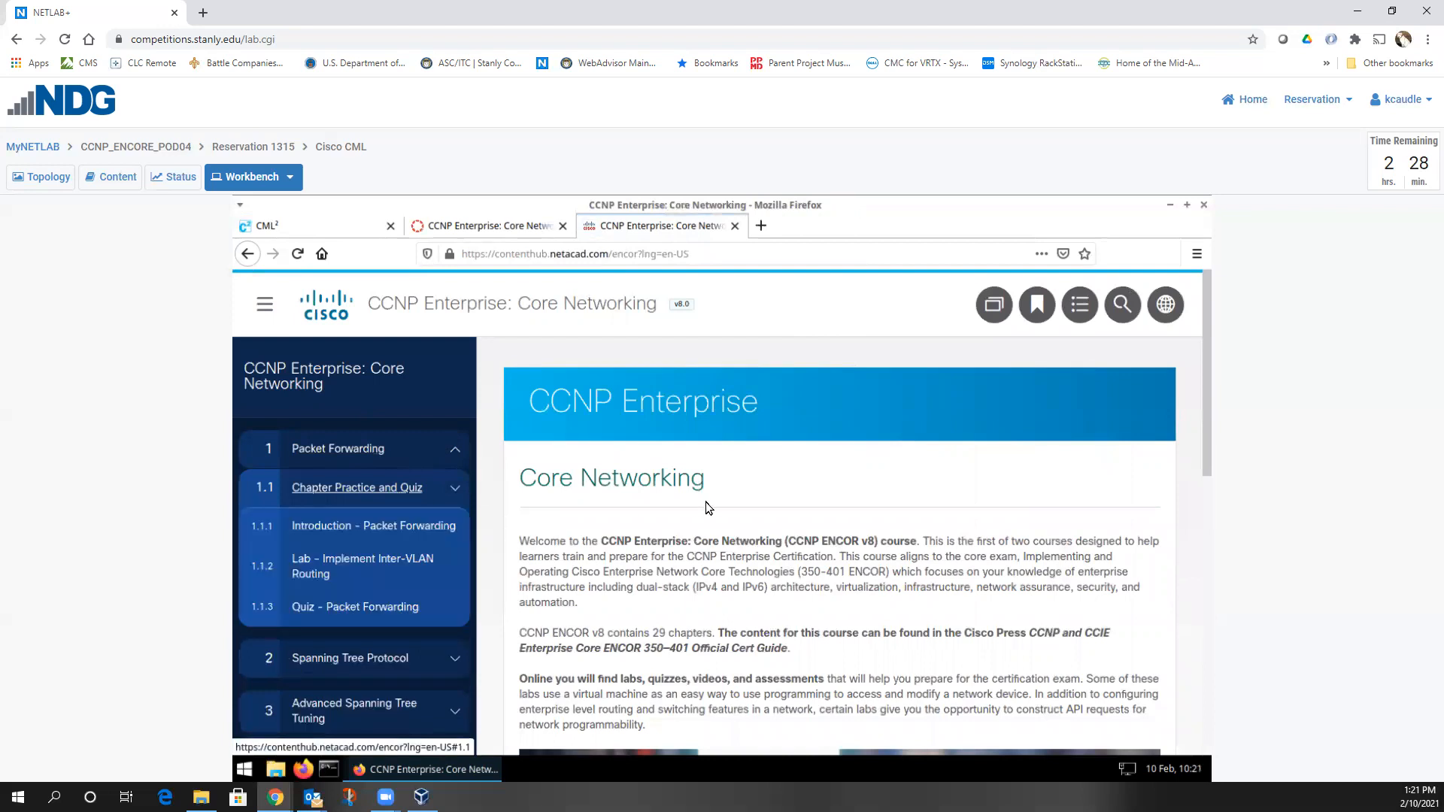
{"action": "left_click", "coordinate": [361, 562]}
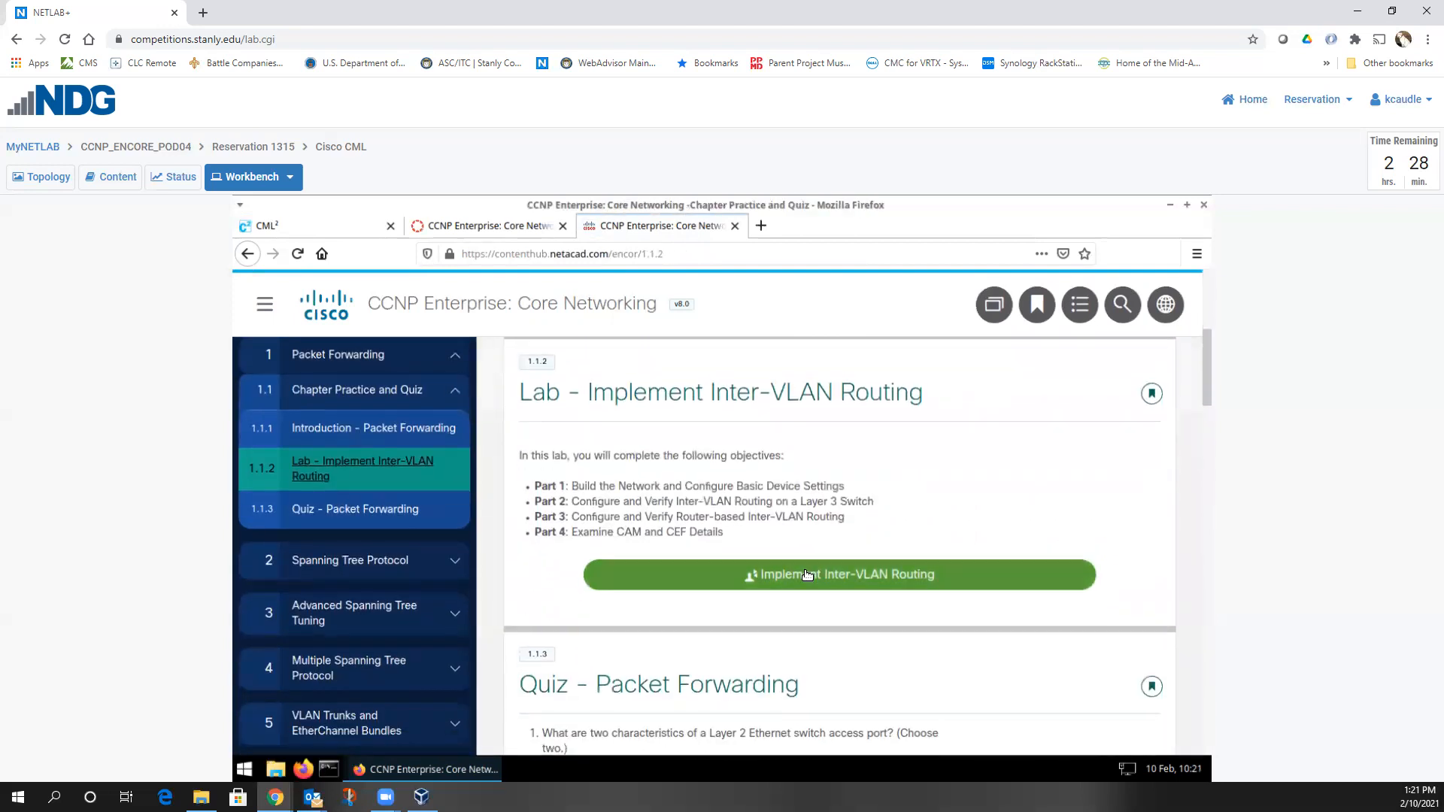
{"action": "left_click", "coordinate": [806, 574]}
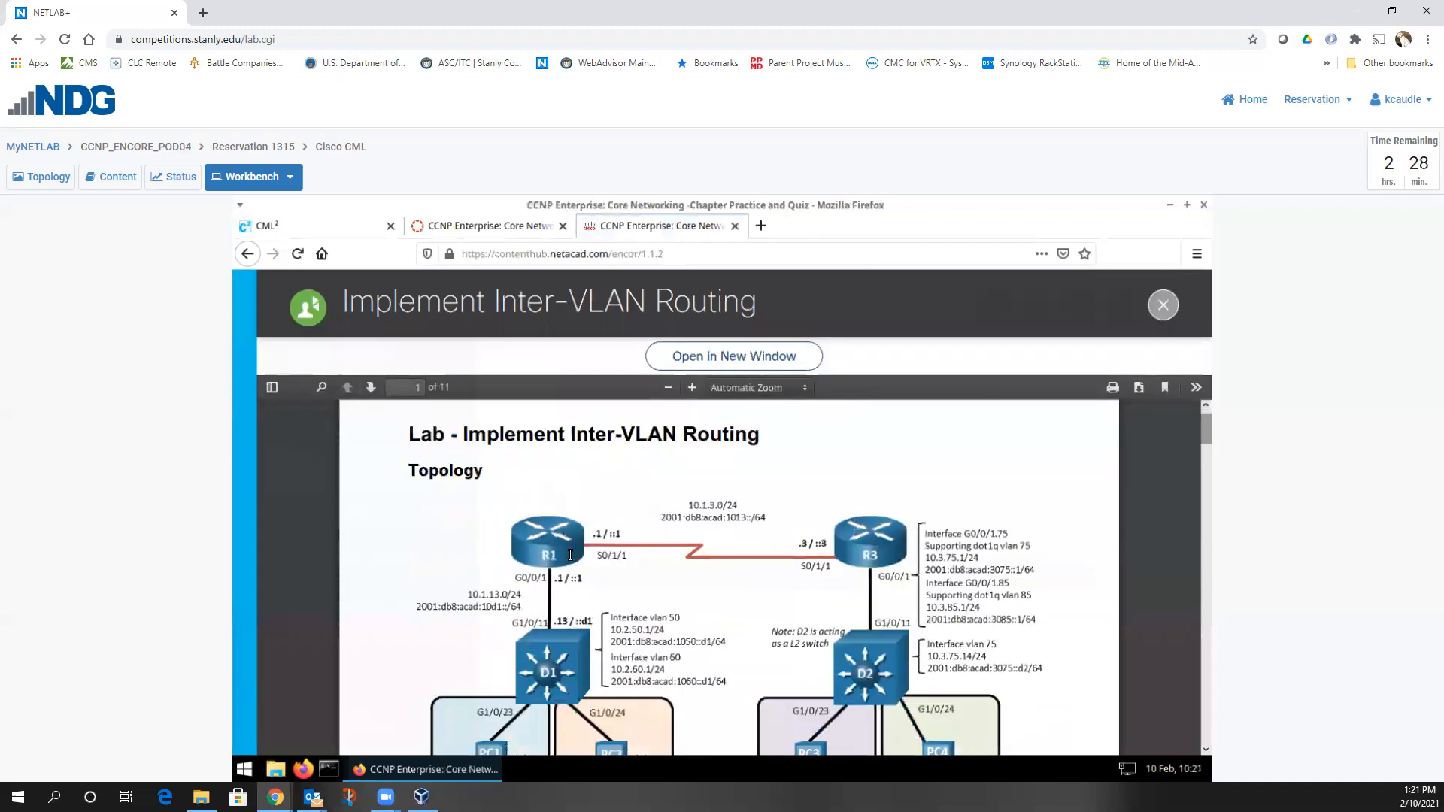
{"action": "scroll", "coordinate": [570, 555], "scroll_direction": "down", "scroll_amount": 1}
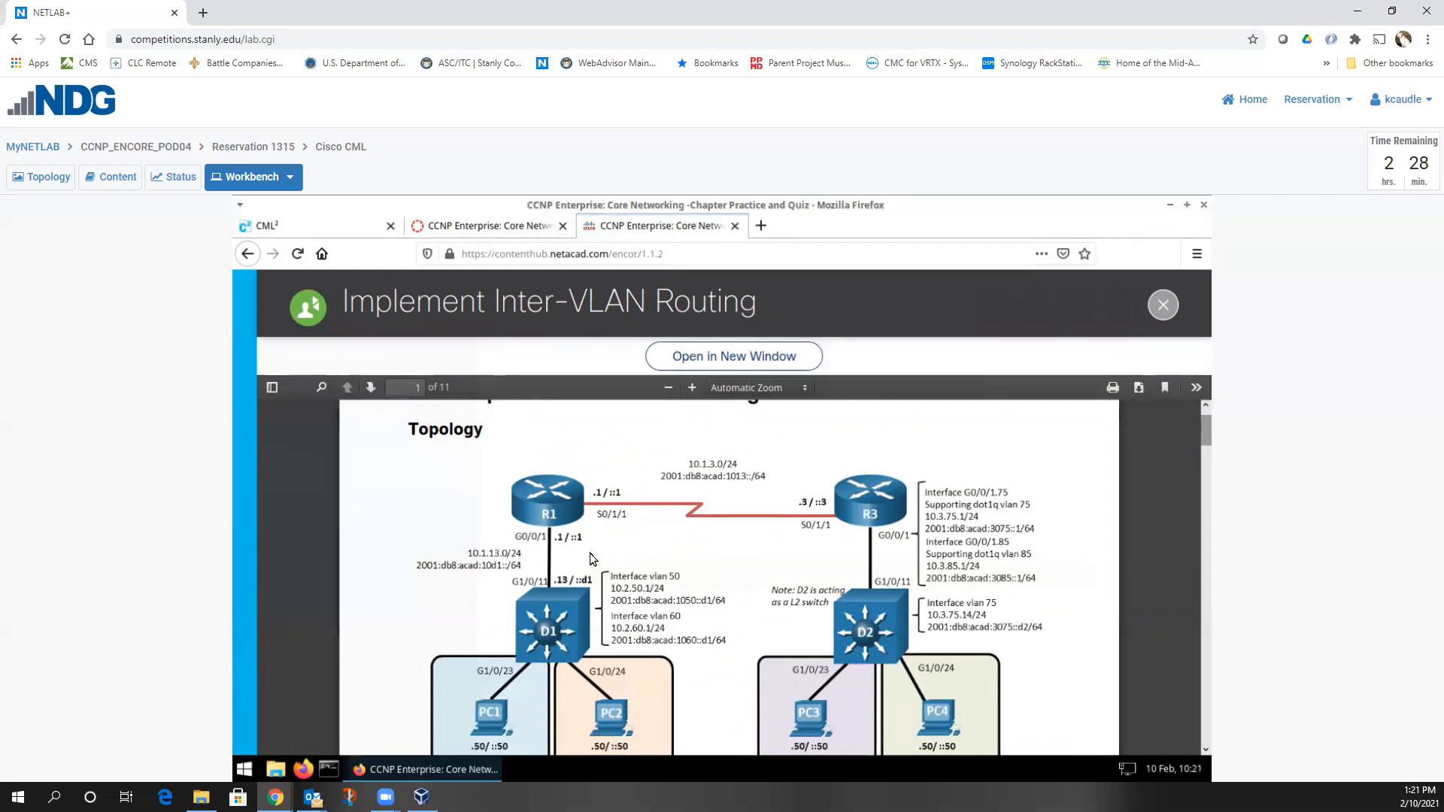
{"action": "scroll", "coordinate": [543, 651], "scroll_direction": "down", "scroll_amount": 1}
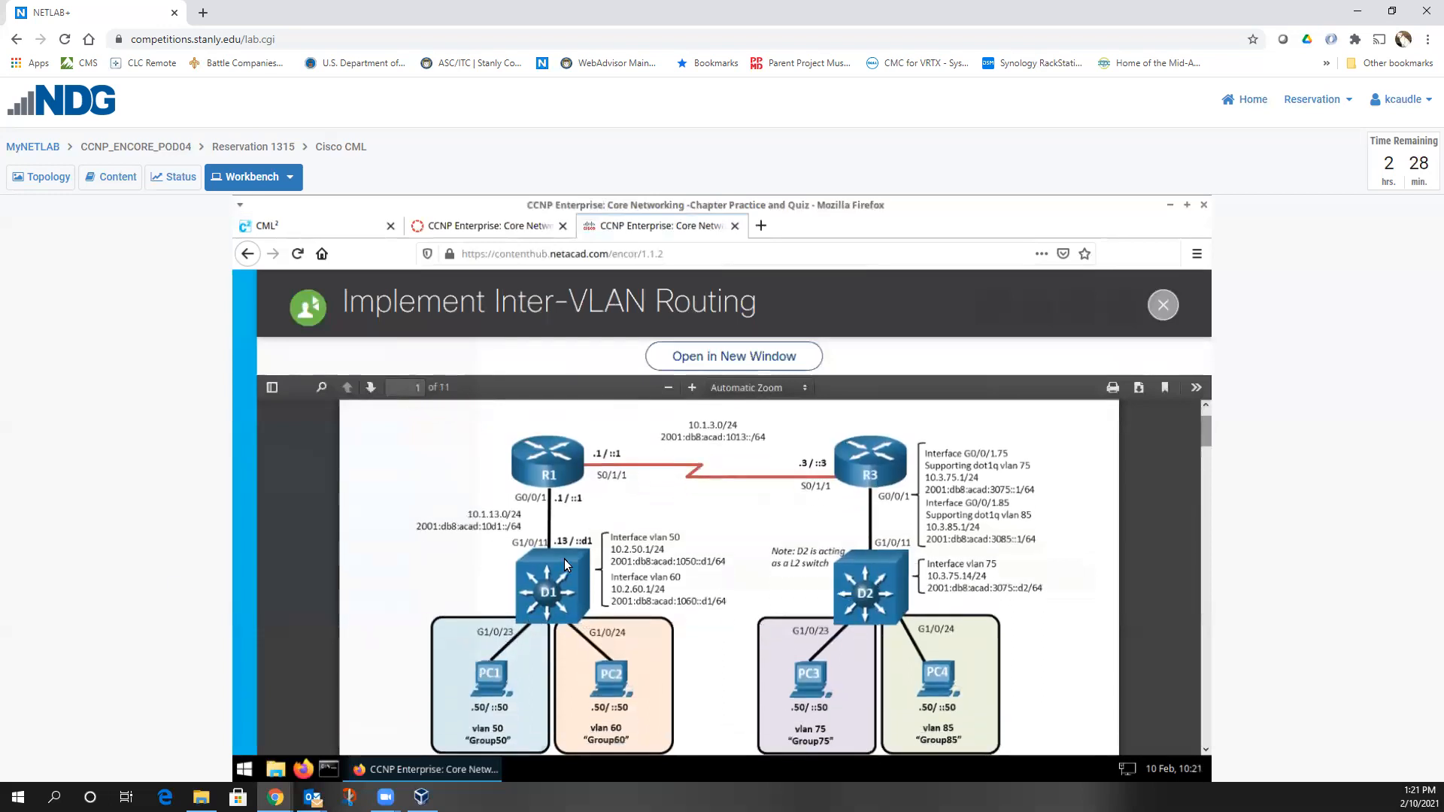
Download the 4.82 KB Lab 1.1.2.yaml file from the NetAcad course Modules and save it locally
{"action": "left_click", "coordinate": [466, 230]}
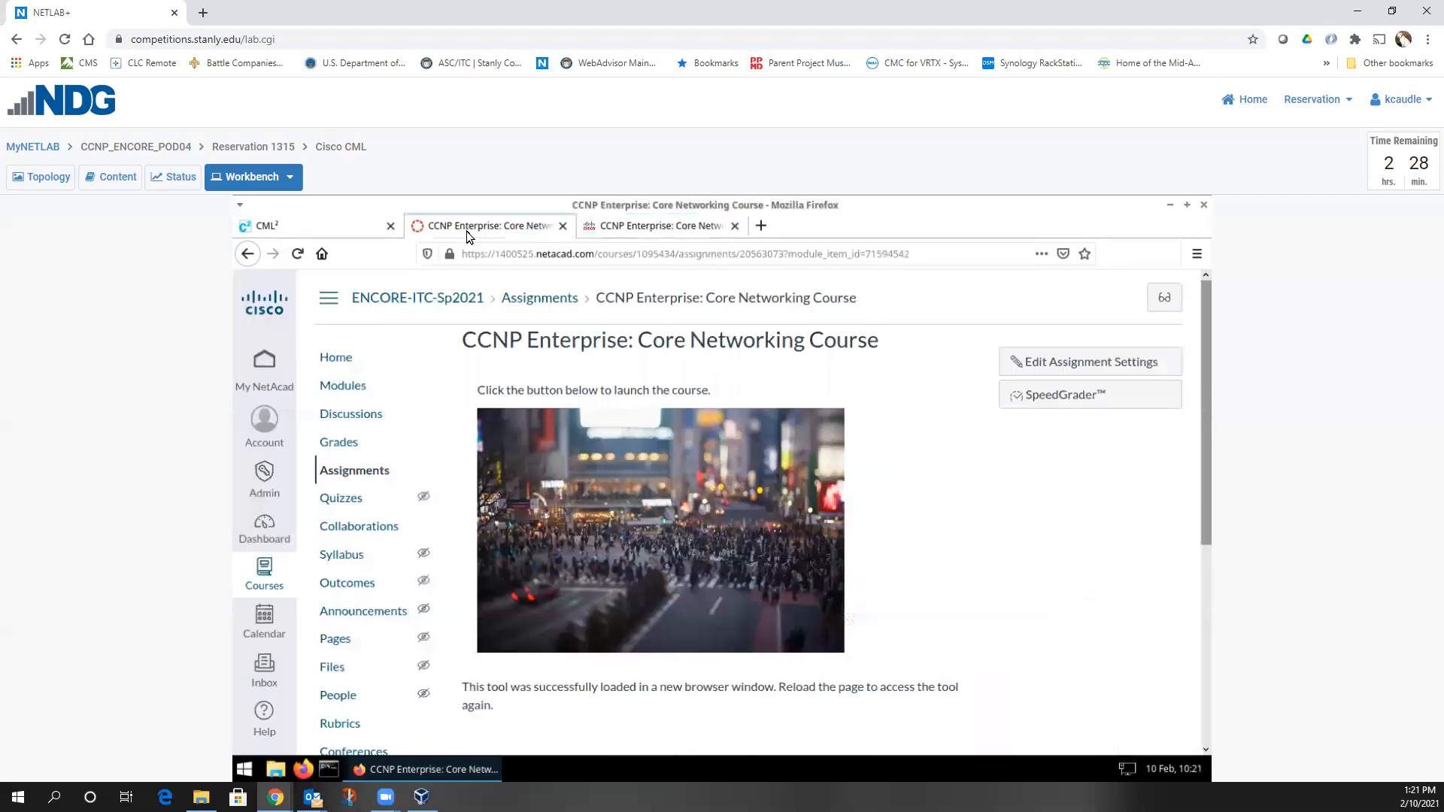
{"action": "left_click", "coordinate": [336, 387]}
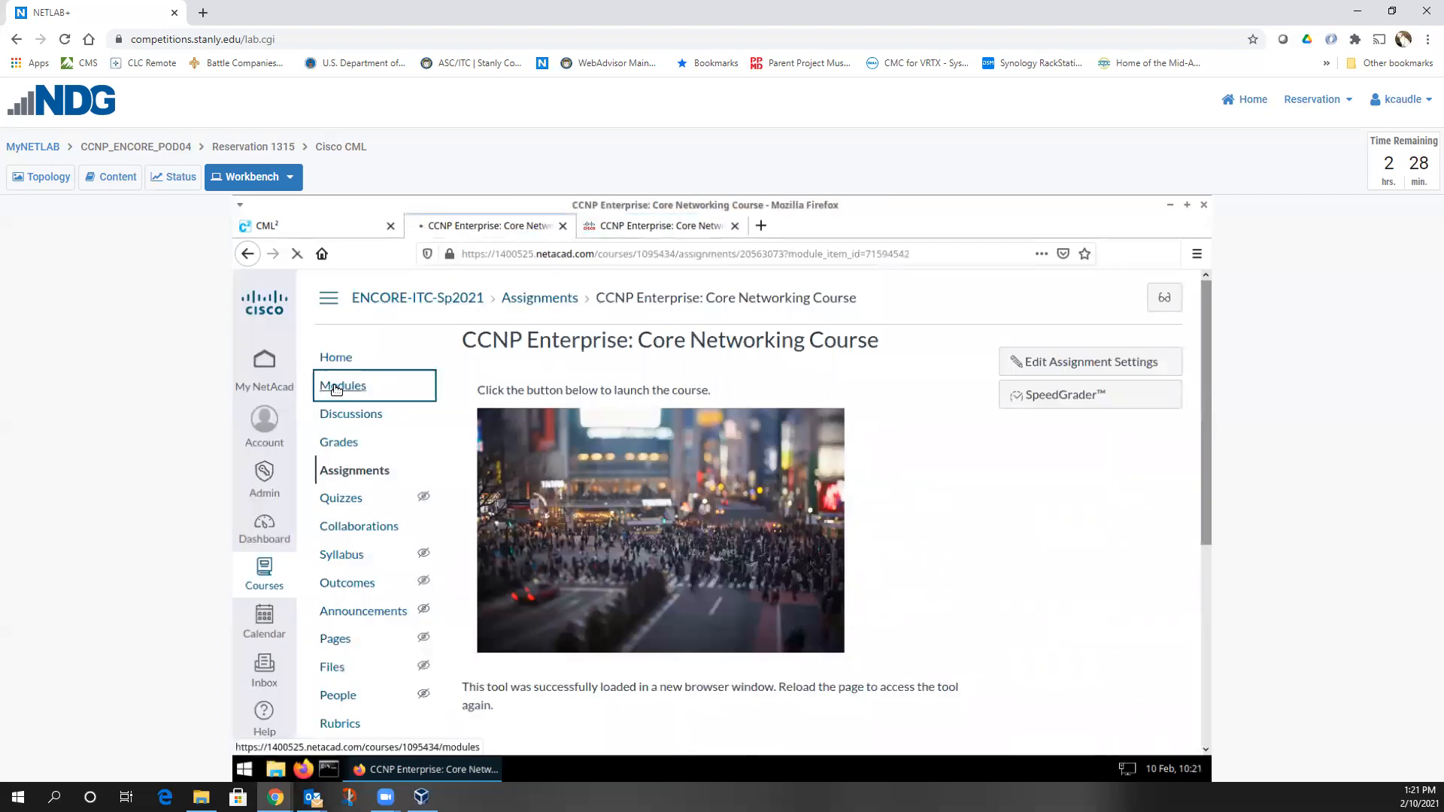
{"action": "scroll", "coordinate": [673, 445], "scroll_direction": "down", "scroll_amount": 3}
{"action": "scroll", "coordinate": [674, 444], "scroll_direction": "down", "scroll_amount": 5}
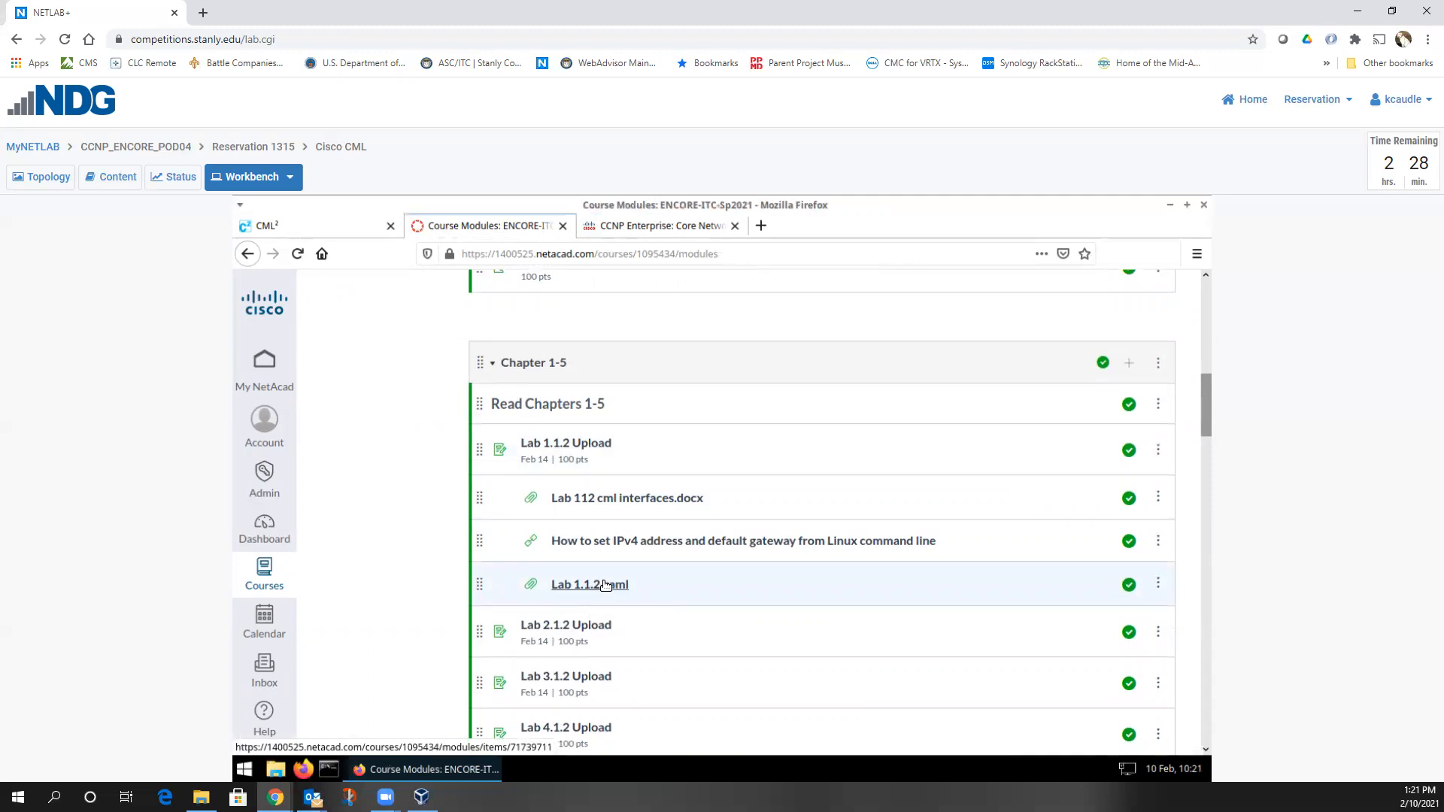
{"action": "left_click", "coordinate": [605, 585]}
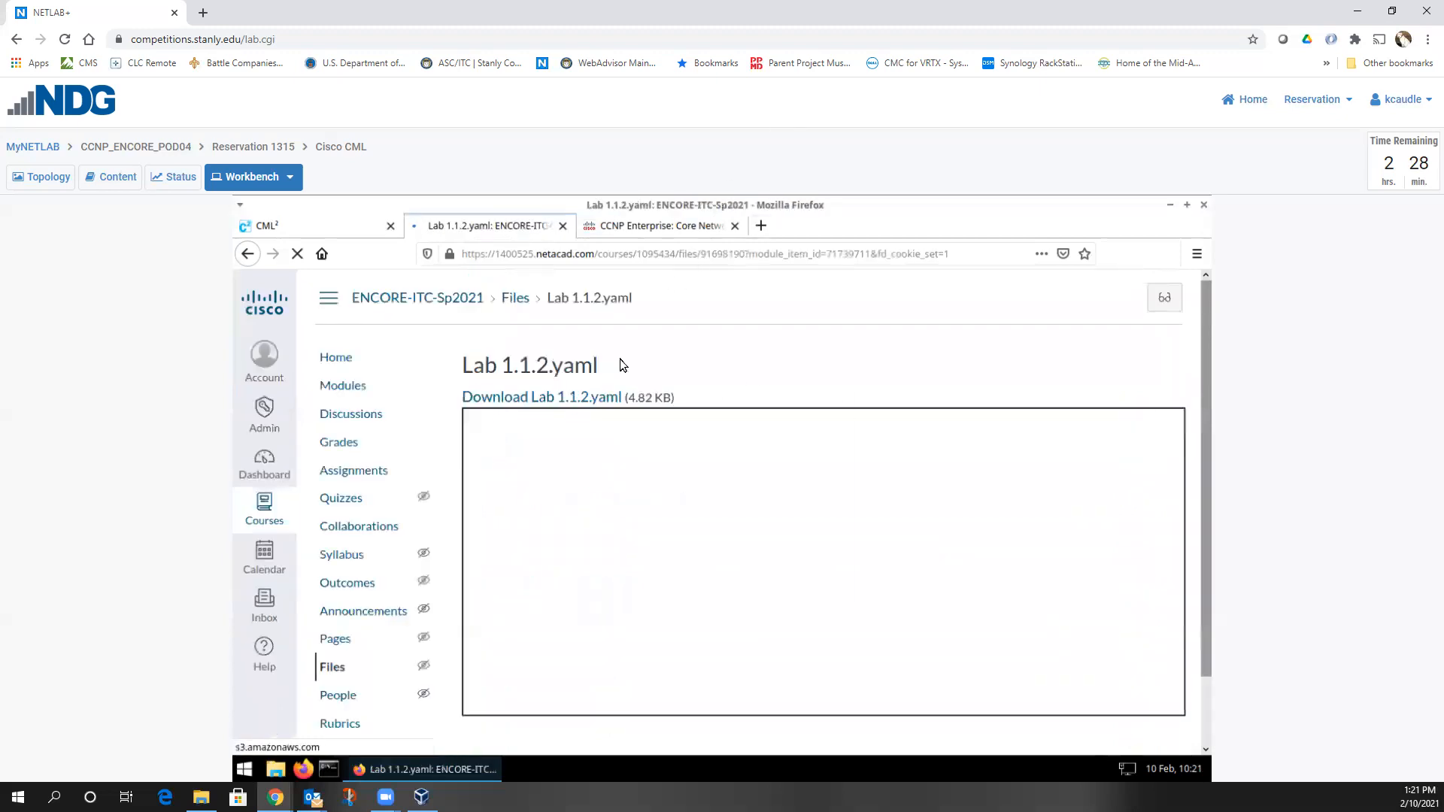
{"action": "left_click", "coordinate": [562, 546]}
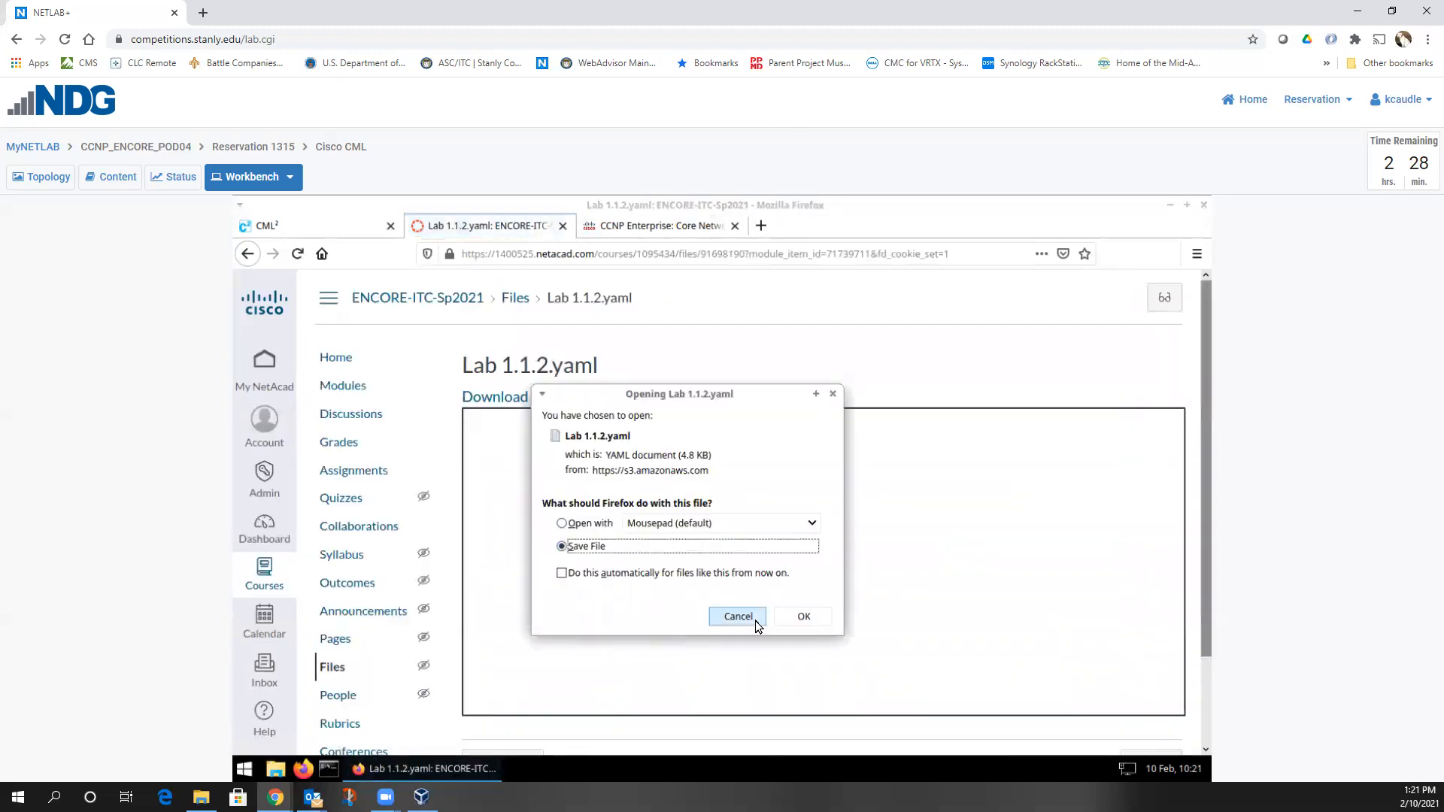
{"action": "left_click", "coordinate": [790, 613]}
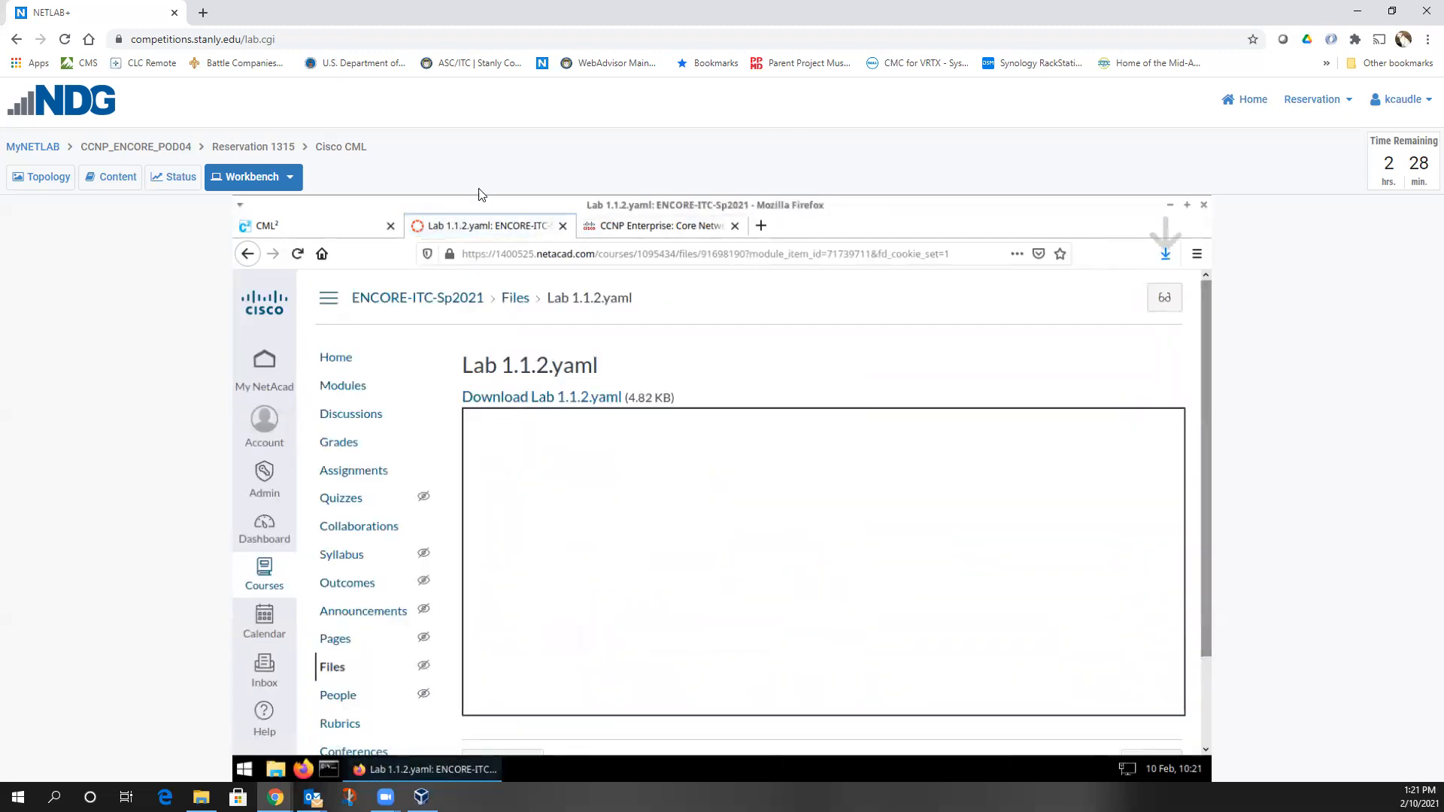
Import Lab 1.1.2.yaml from Downloads into CML as lab a3bcdd and view it in Lab Manager
{"action": "left_click", "coordinate": [319, 228]}
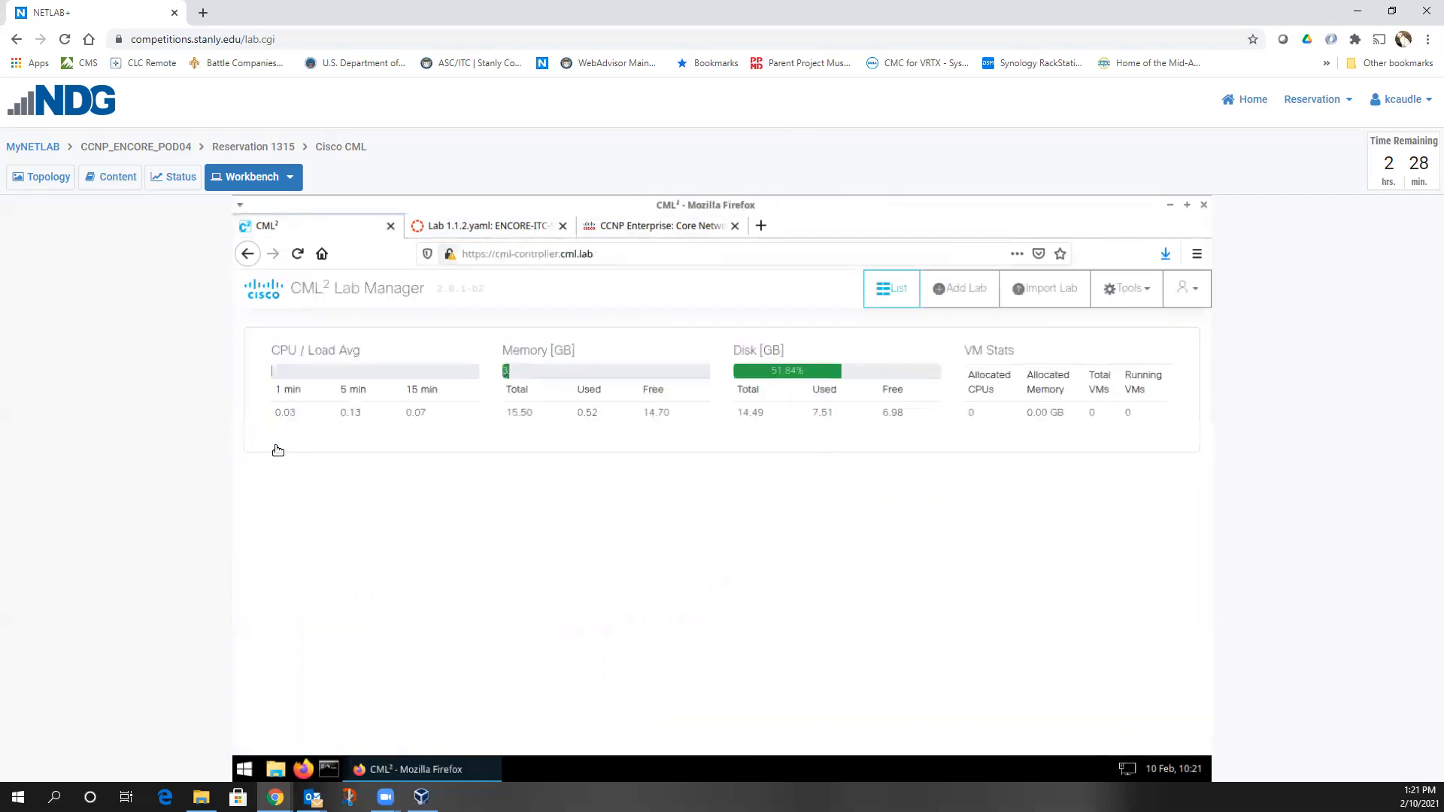
{"action": "left_click", "coordinate": [1038, 287]}
{"action": "left_click", "coordinate": [1077, 418]}
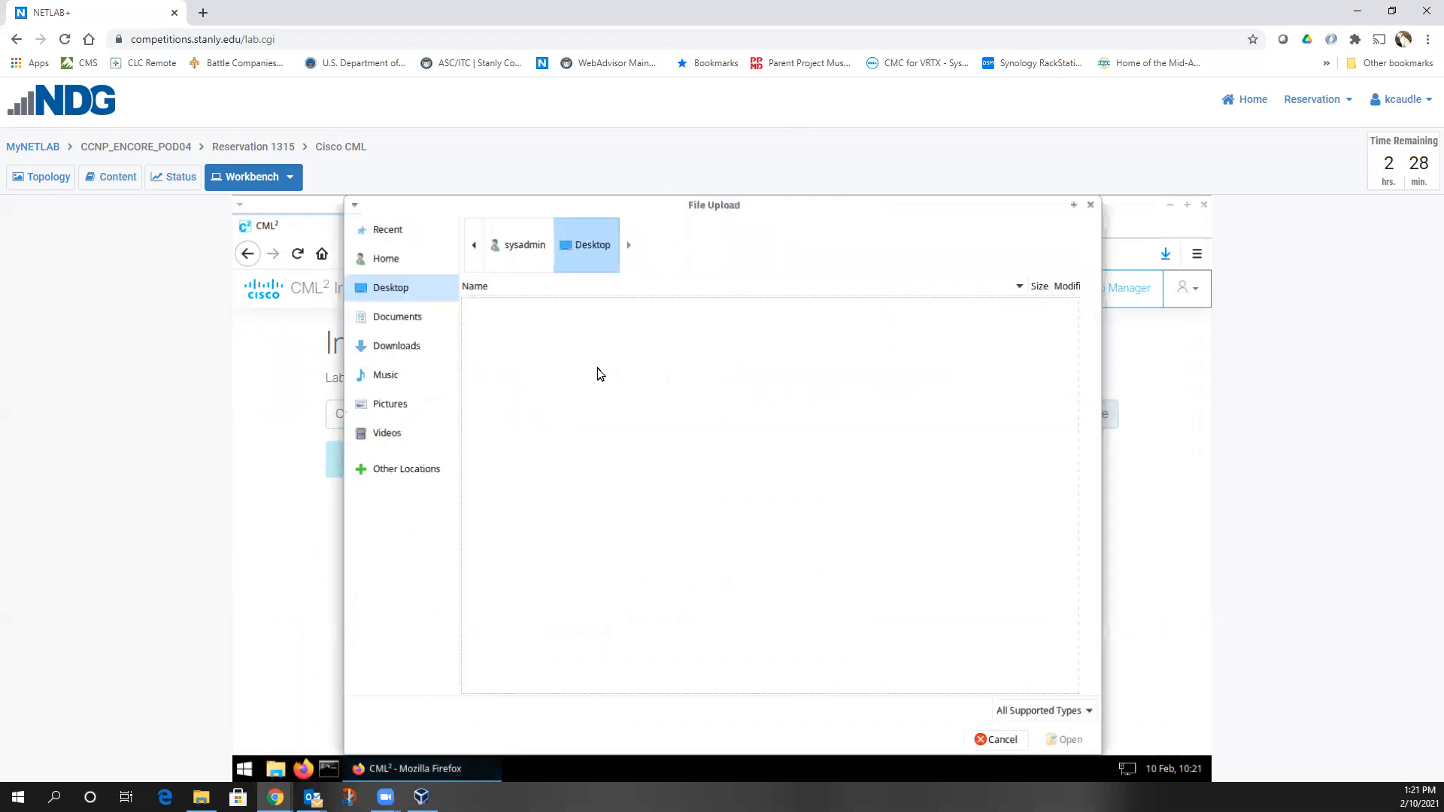
{"action": "left_click", "coordinate": [399, 346]}
{"action": "double_click", "coordinate": [521, 302]}
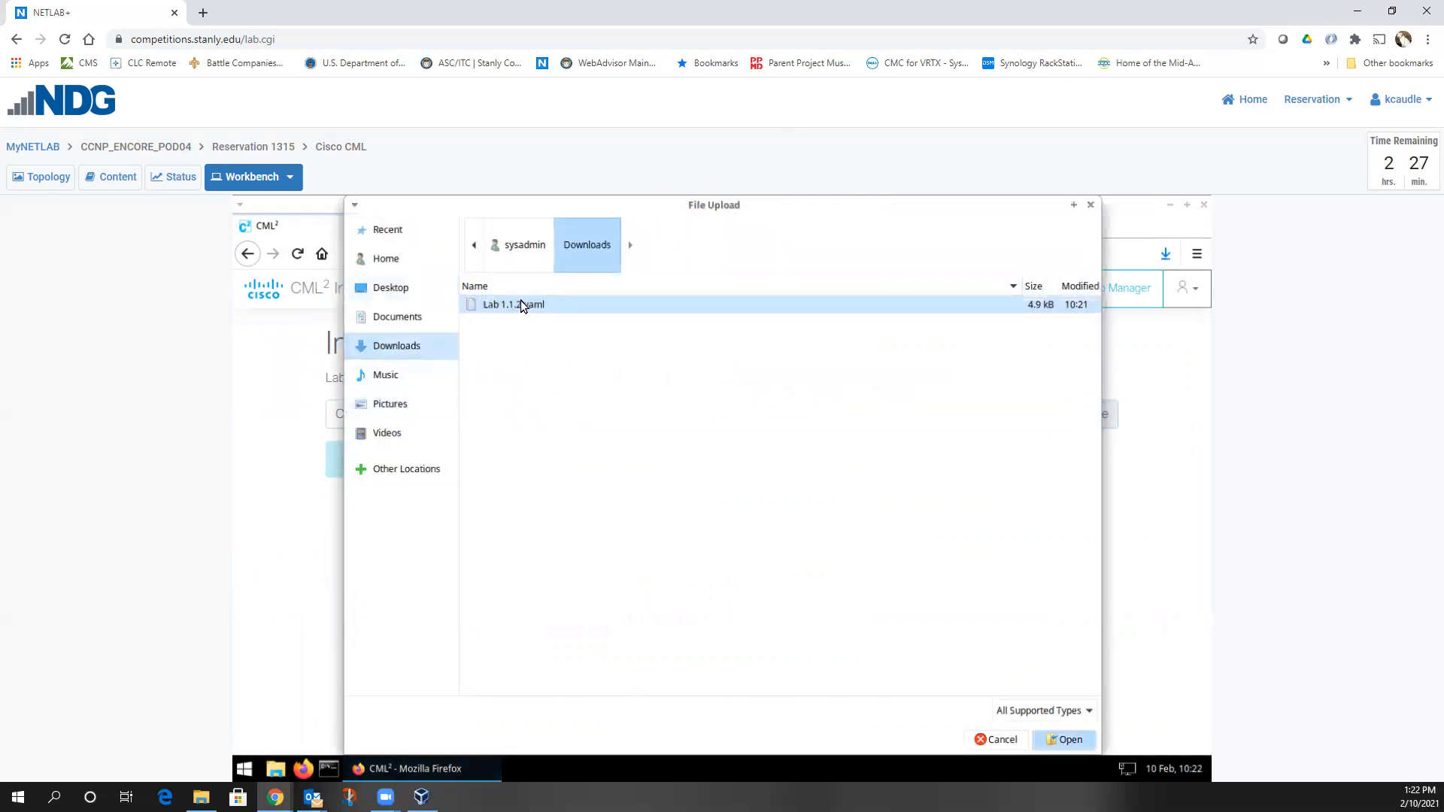
{"action": "left_click", "coordinate": [419, 460]}
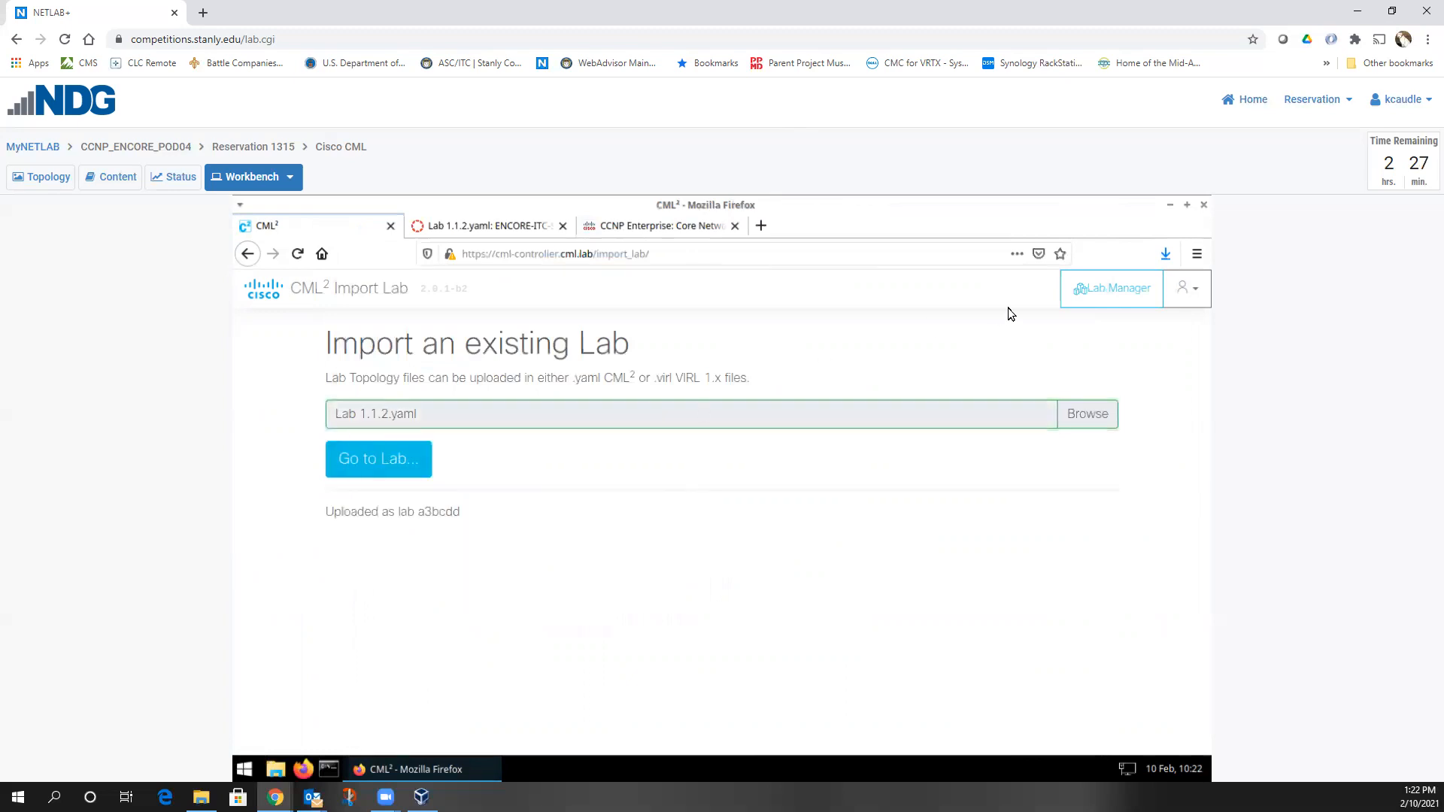
{"action": "left_click", "coordinate": [1111, 288]}
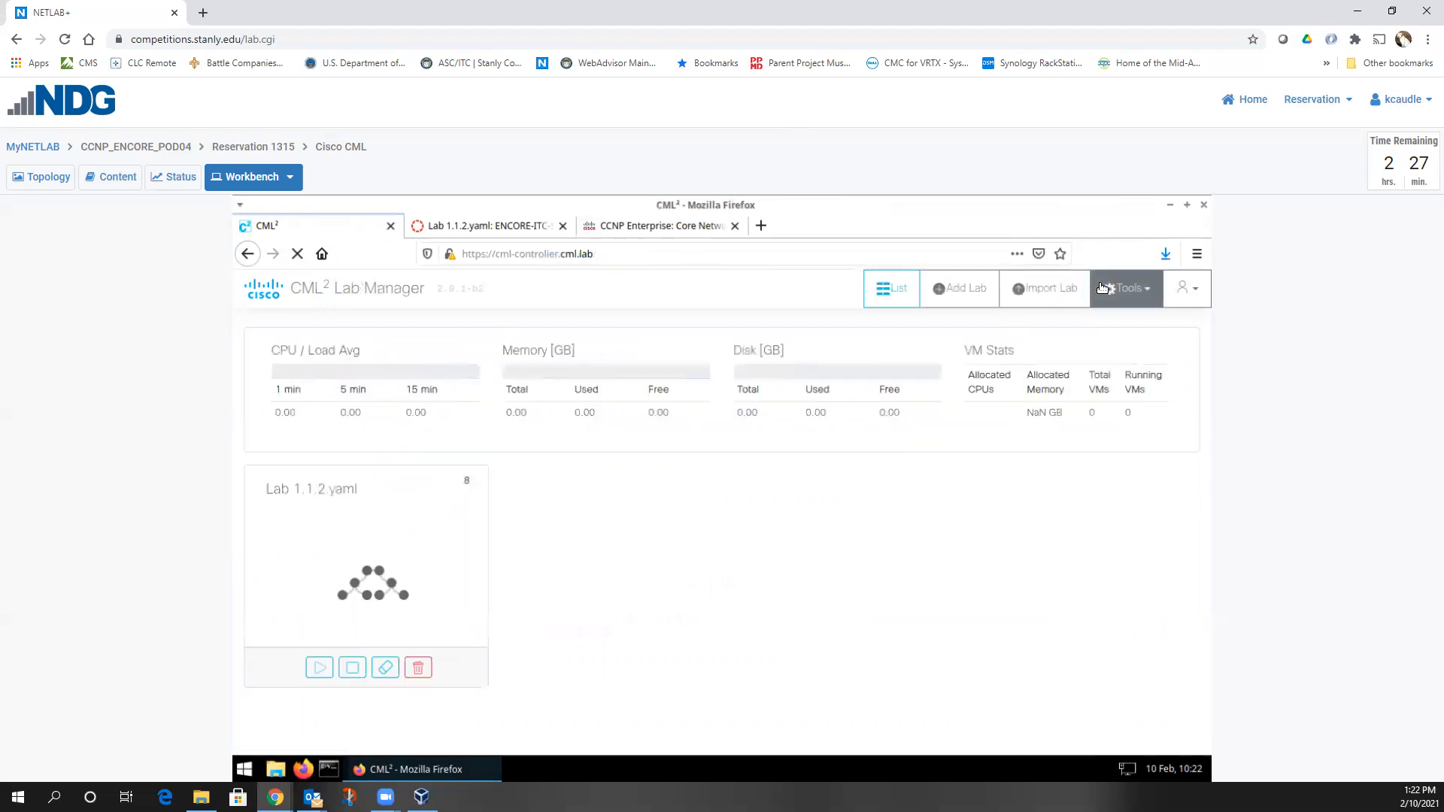
Open the Lab 1.1.2.yaml workbench and pan its eight-node topology toward the upper left
{"action": "left_click", "coordinate": [391, 531]}
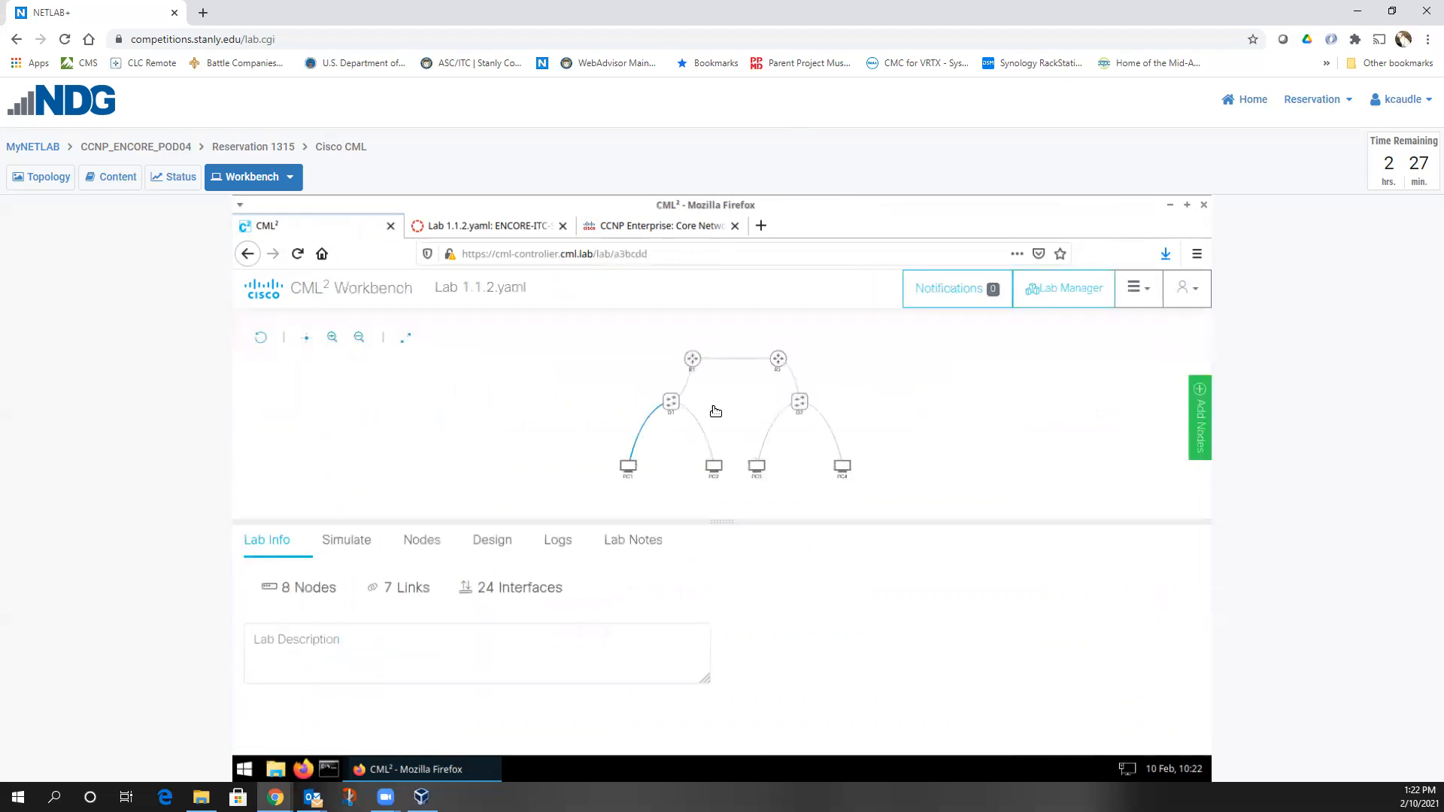
{"action": "left_click_drag", "start_coordinate": [754, 413], "coordinate": [535, 377]}
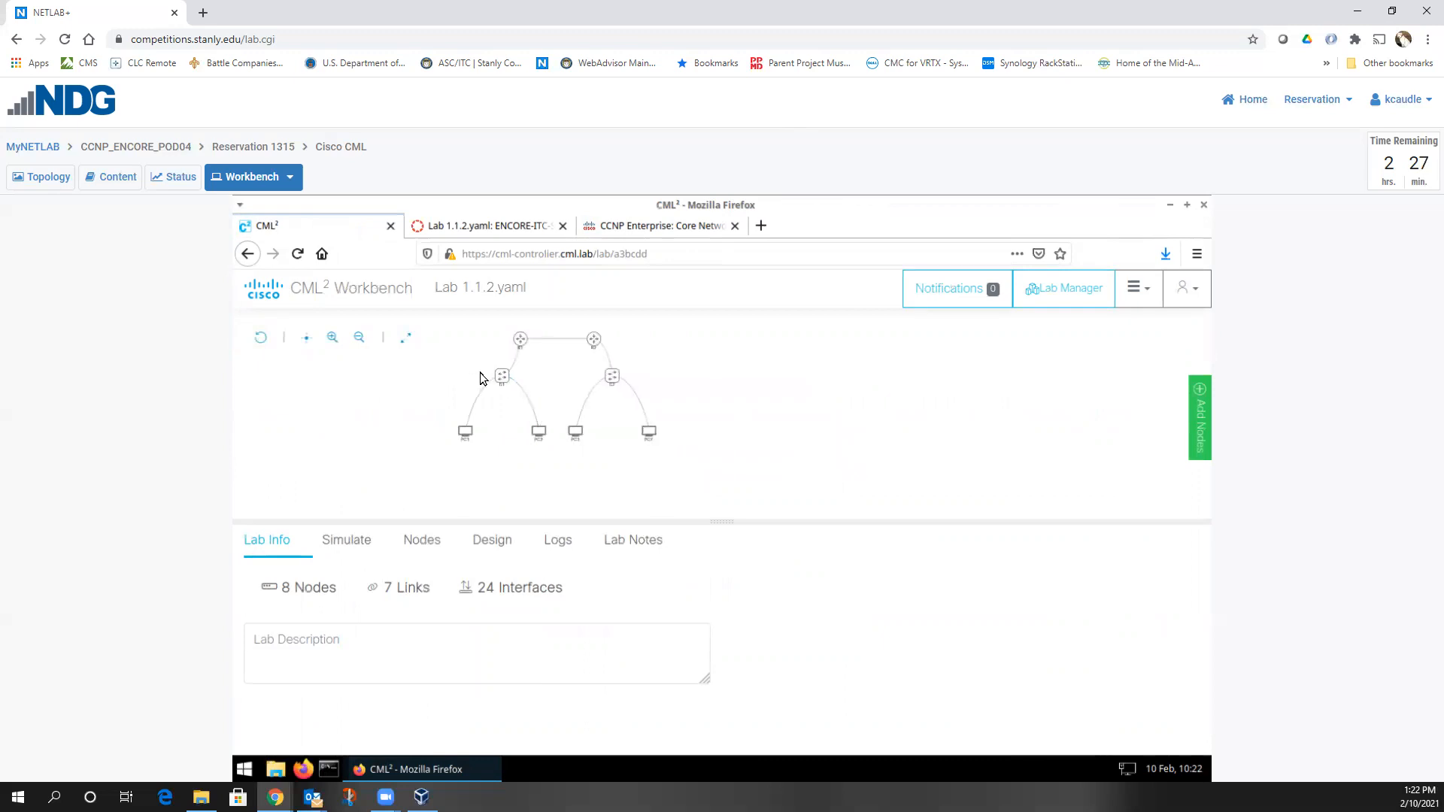
{"action": "mouse_move", "coordinate": [470, 429]}
Start the Lab 1.1.2.yaml lab from its Lab Manager card
{"action": "left_click", "coordinate": [1066, 290]}
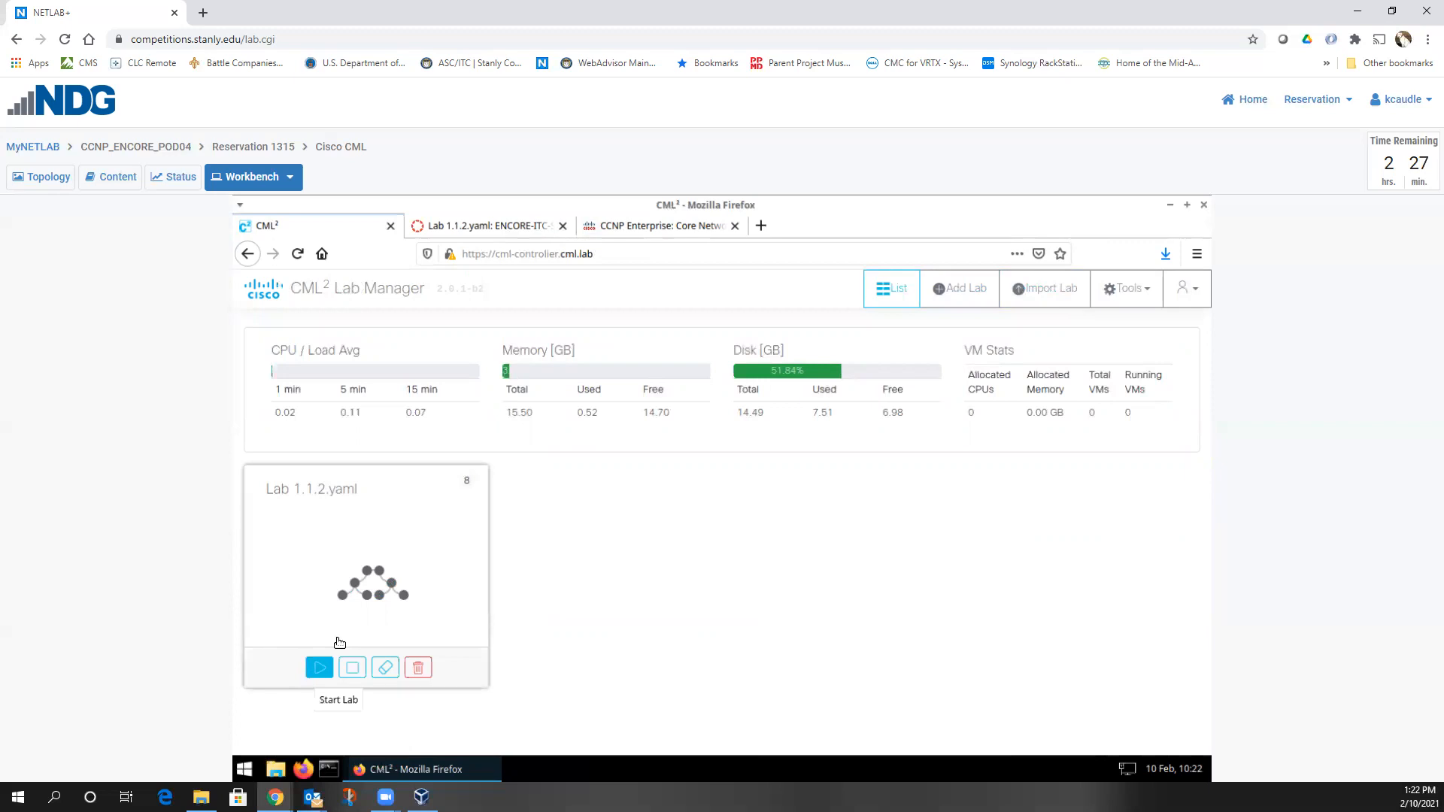
{"action": "left_click", "coordinate": [319, 668]}
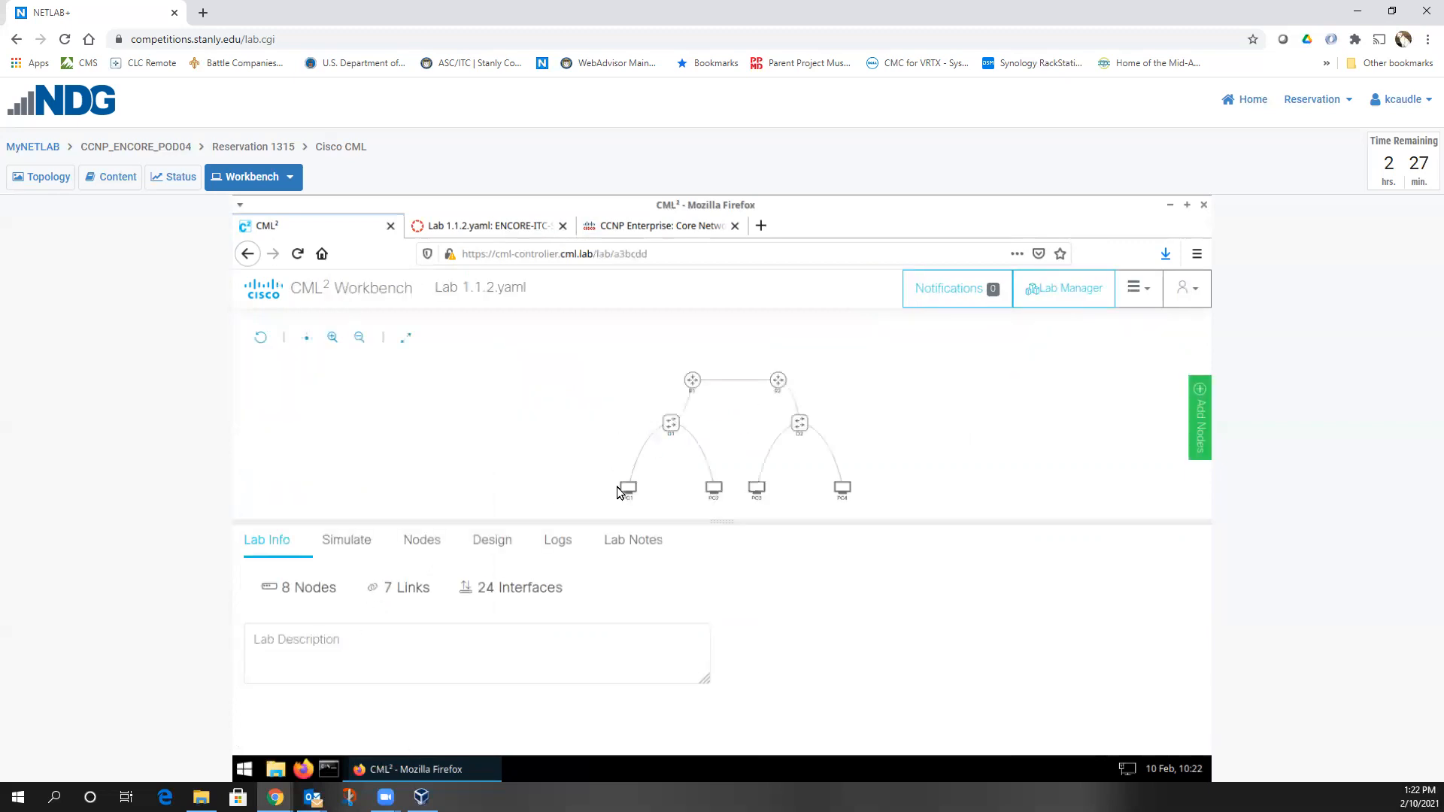
{"action": "mouse_move", "coordinate": [621, 483]}
Reopen the running lab's topology and enlarge the lower details panel
{"action": "left_click", "coordinate": [1063, 288]}
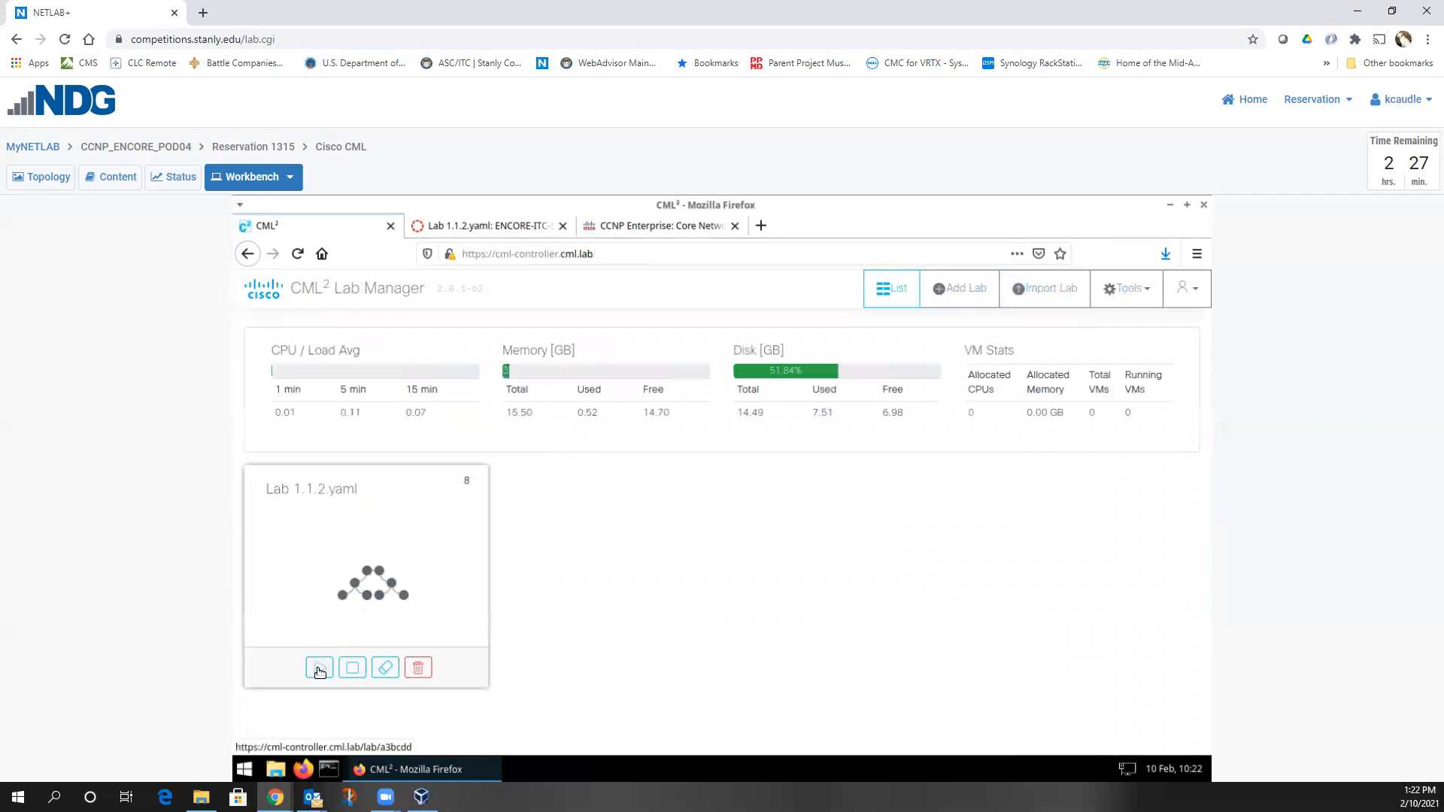
{"action": "left_click", "coordinate": [447, 543]}
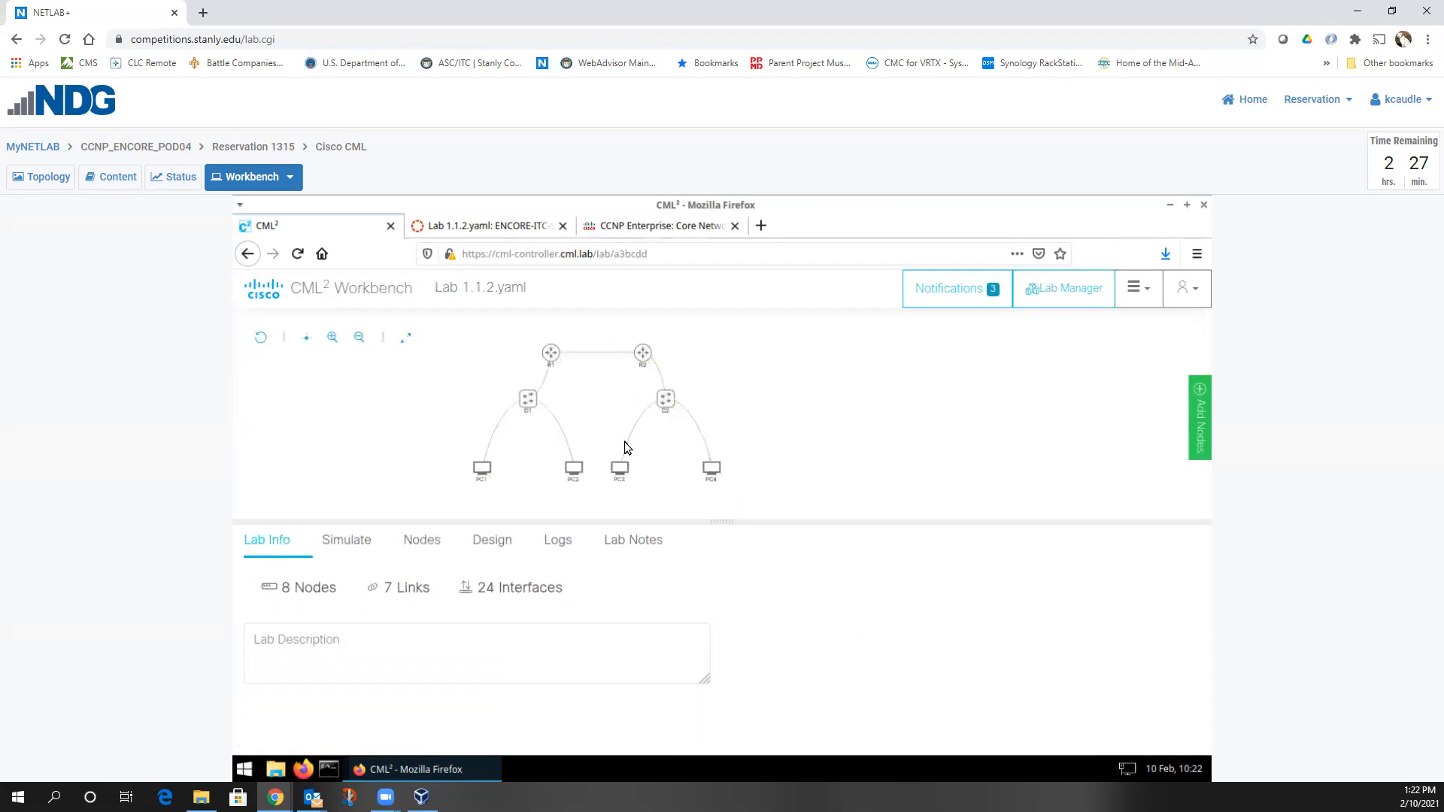
{"action": "mouse_move", "coordinate": [551, 354]}
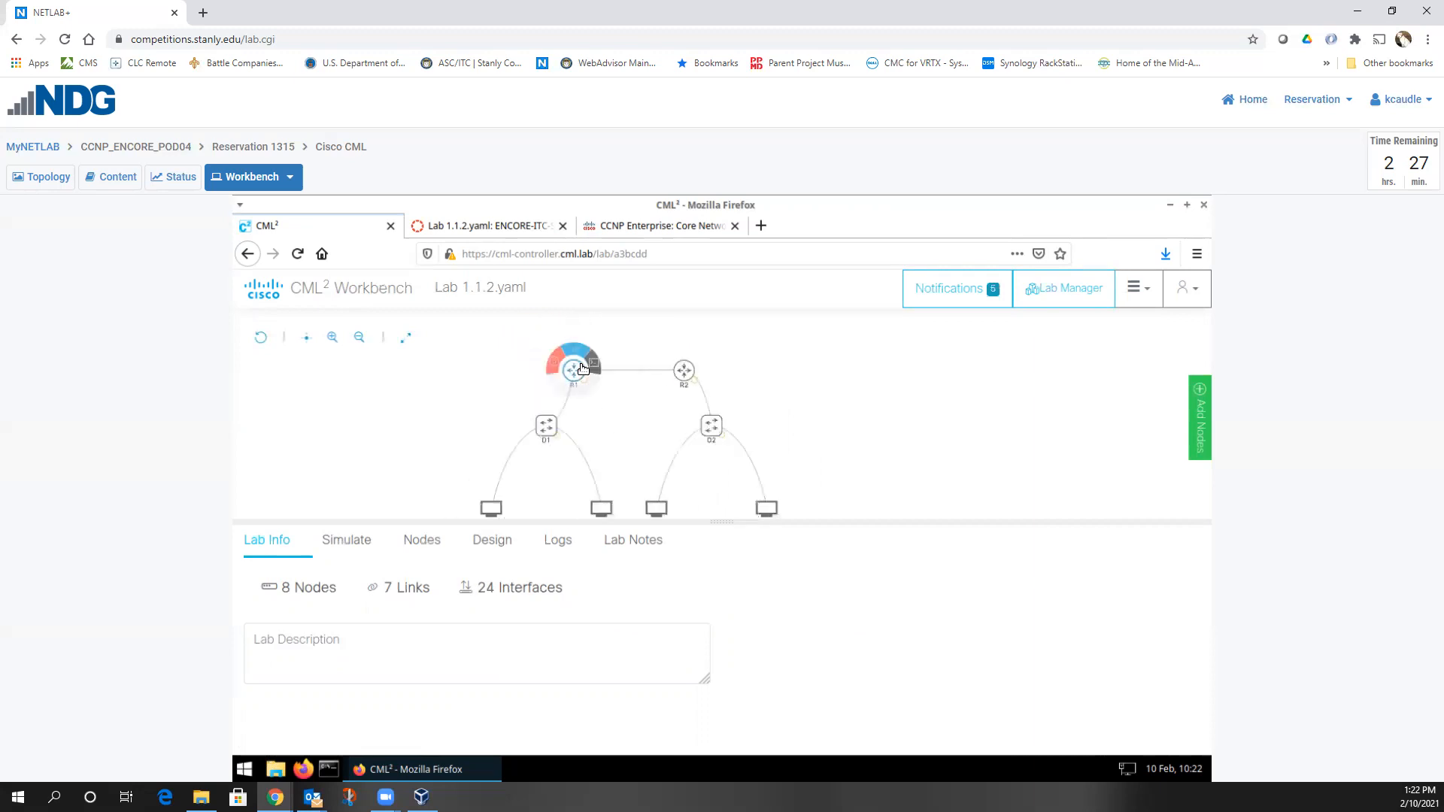
{"action": "scroll", "coordinate": [615, 438], "scroll_direction": "down", "scroll_amount": 2}
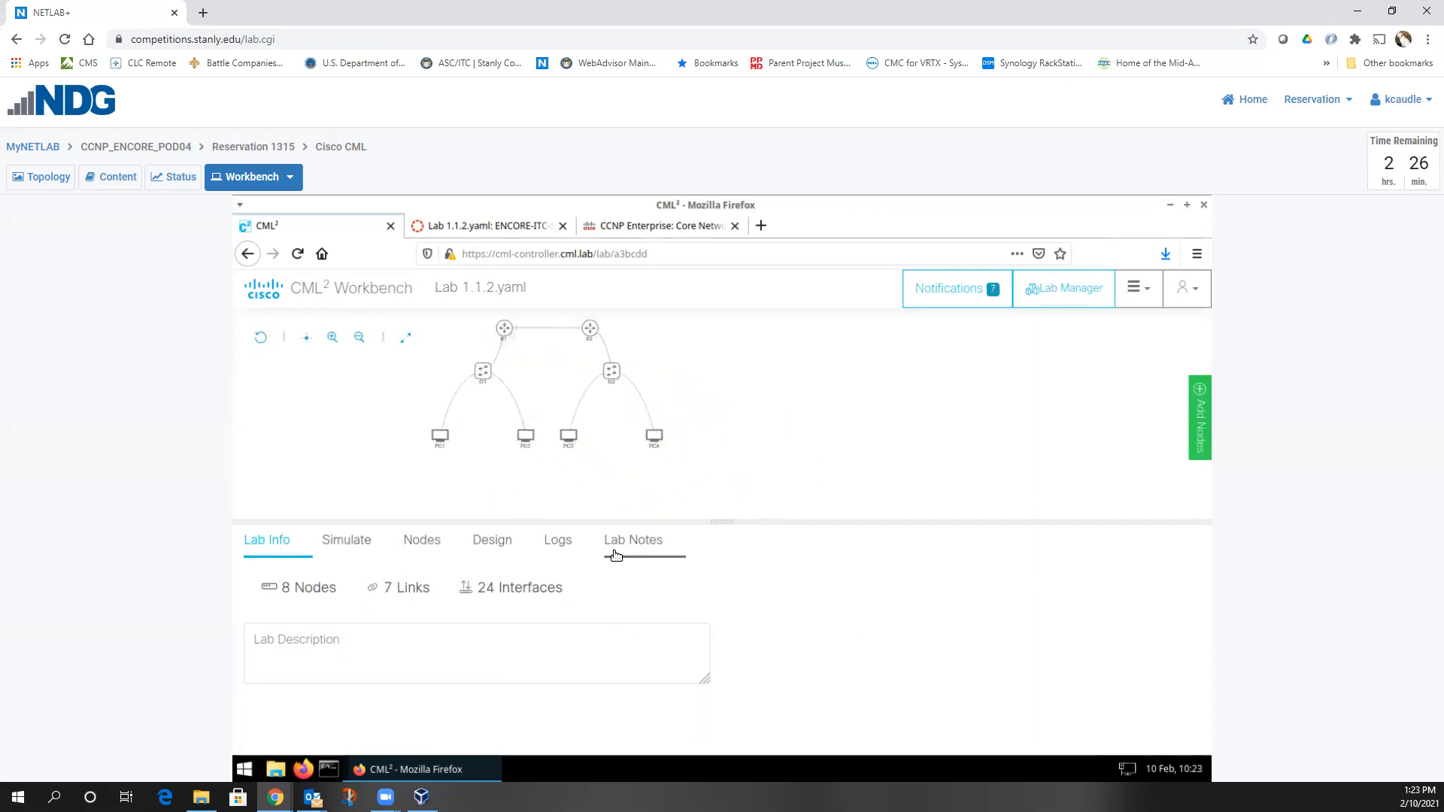
{"action": "left_click_drag", "start_coordinate": [614, 521], "coordinate": [614, 457]}
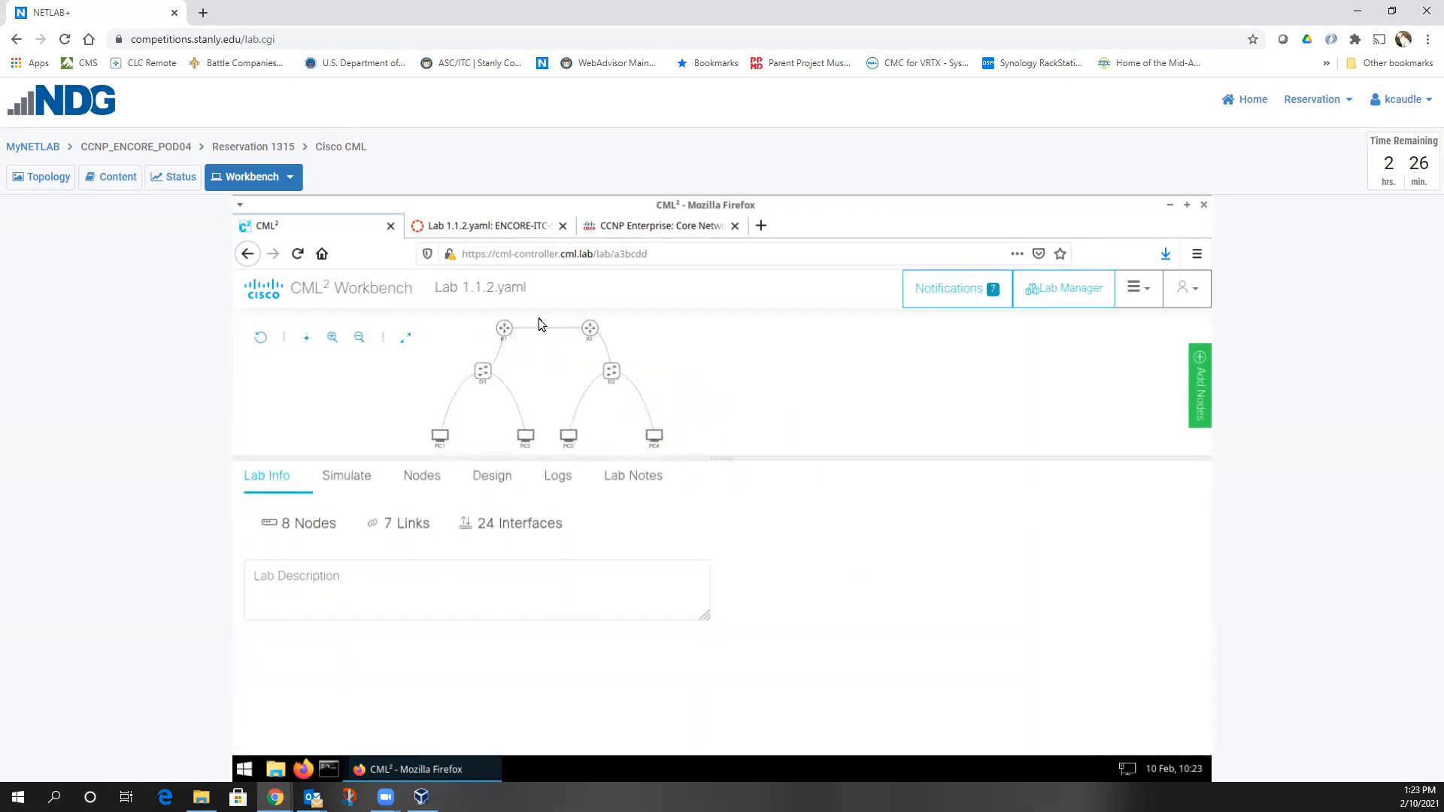
Open R1's console to confirm it booted, then view the D1–R1 GigabitEthernet0/1 link details
{"action": "left_click", "coordinate": [502, 333]}
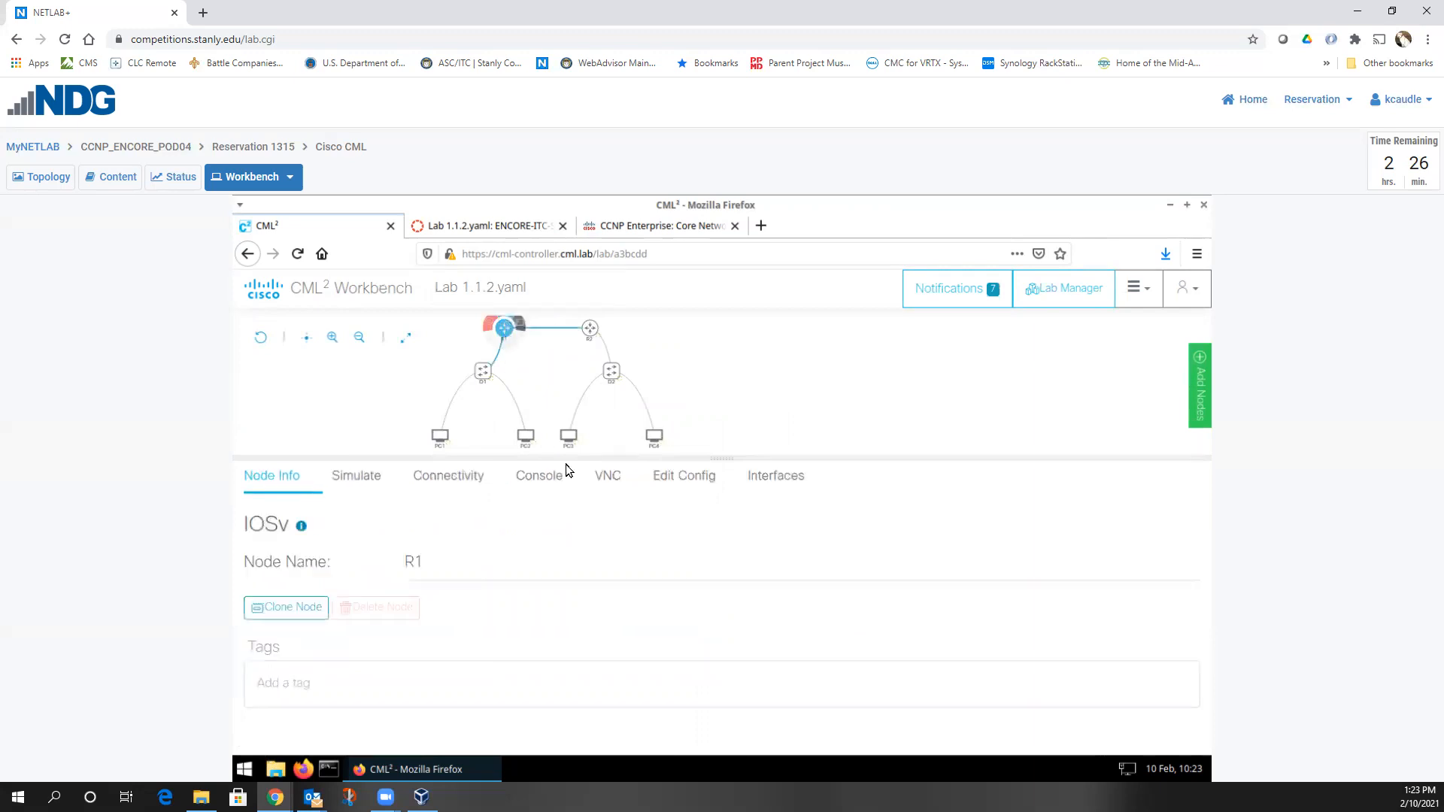
{"action": "left_click", "coordinate": [558, 487]}
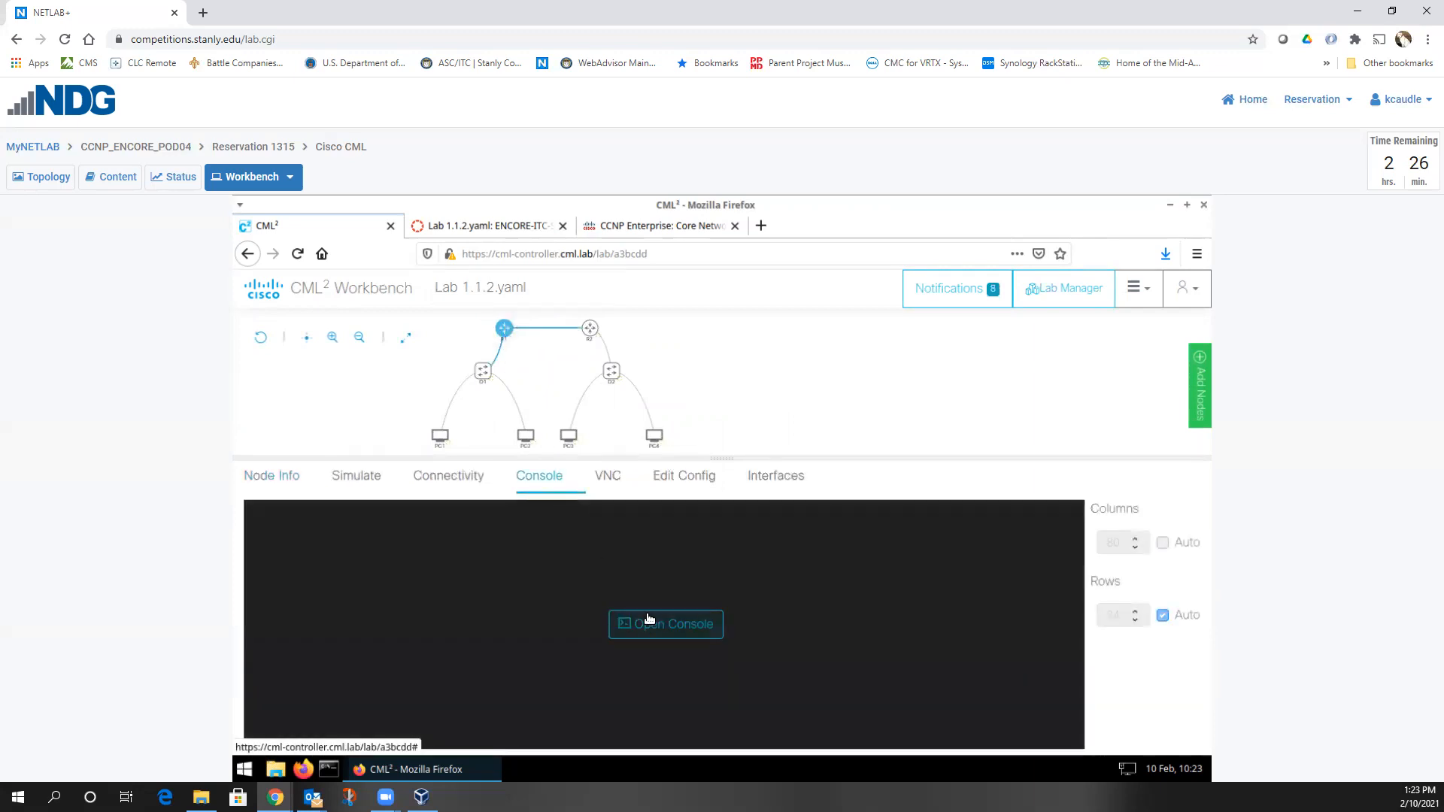
{"action": "left_click", "coordinate": [648, 622]}
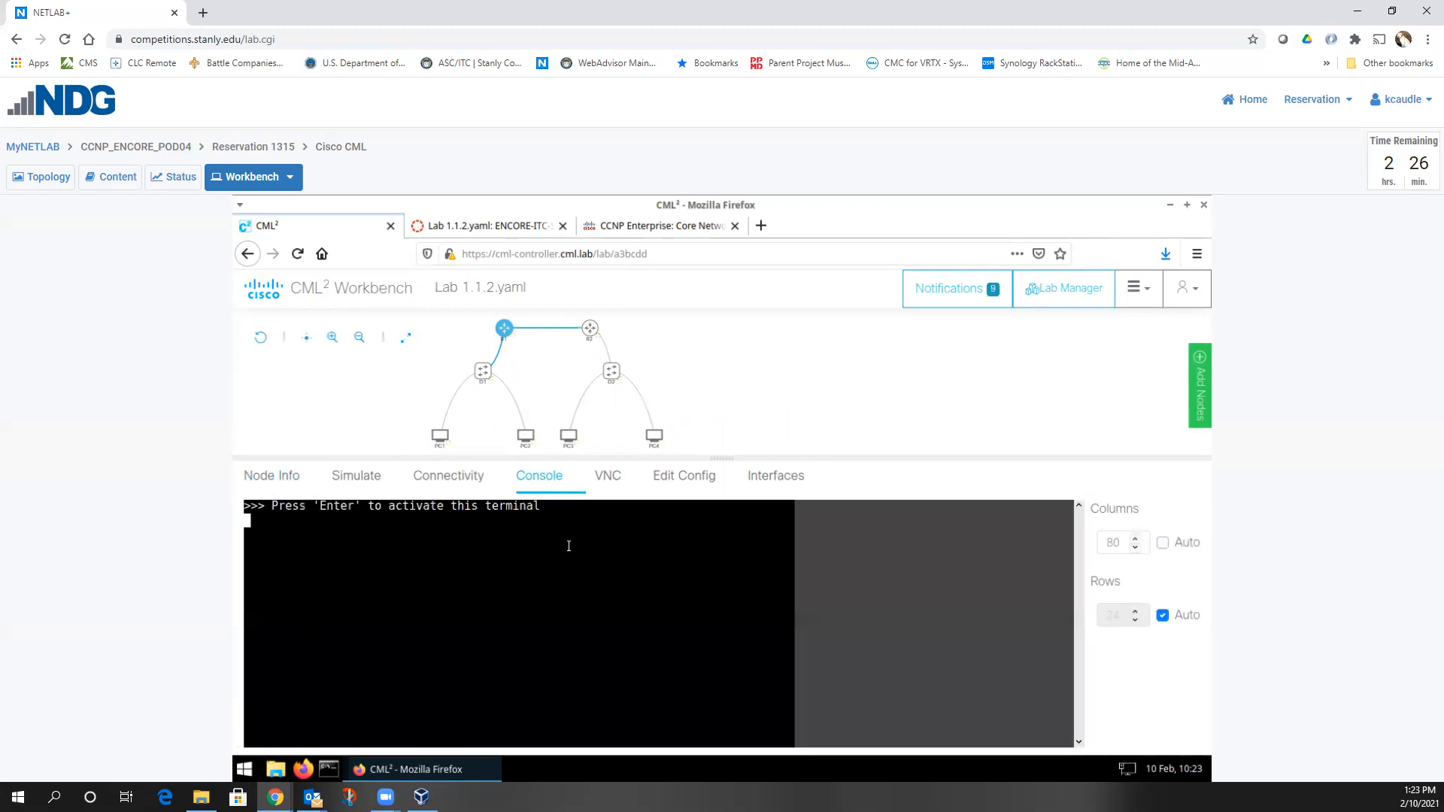
{"action": "key", "text": "Return"}
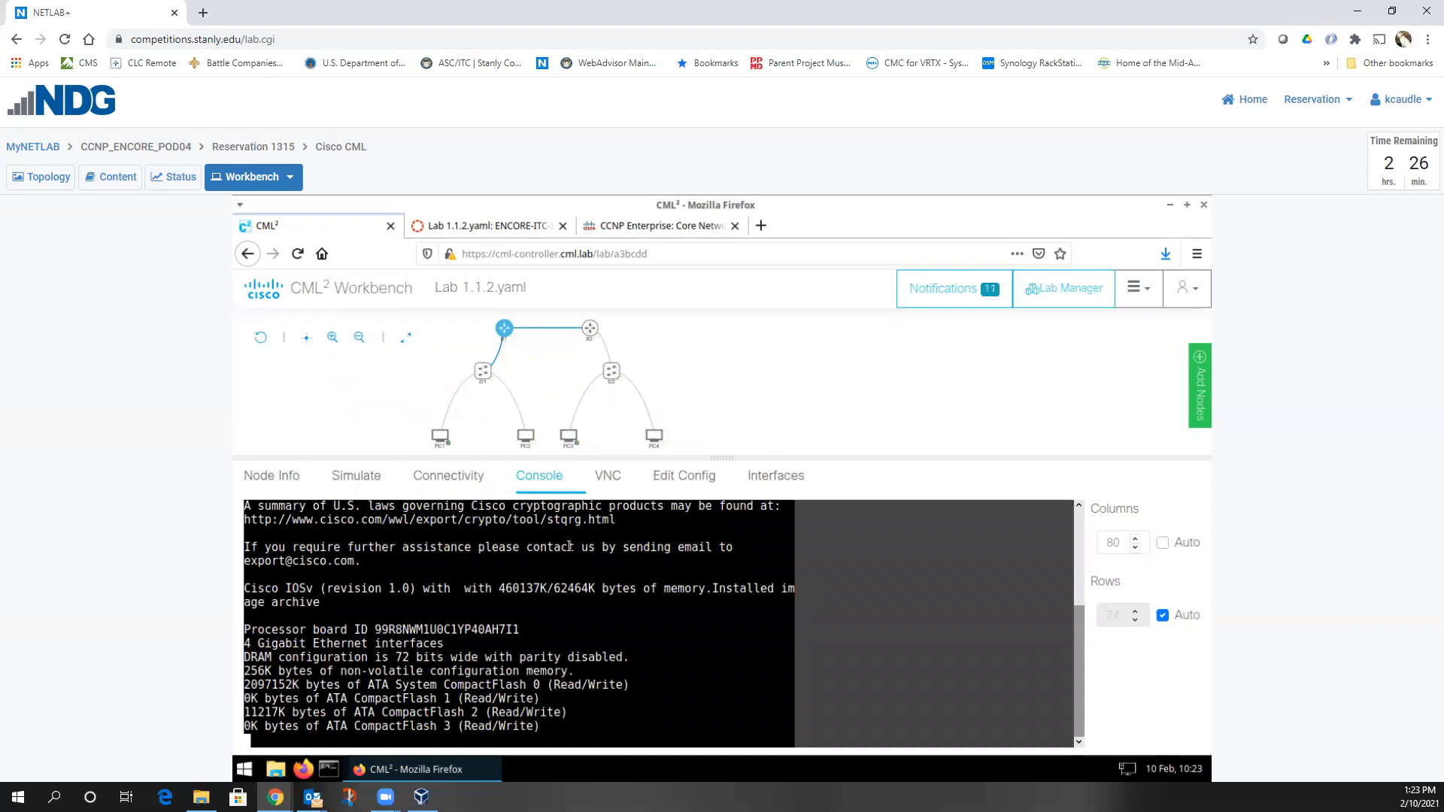
{"action": "left_click", "coordinate": [496, 353]}
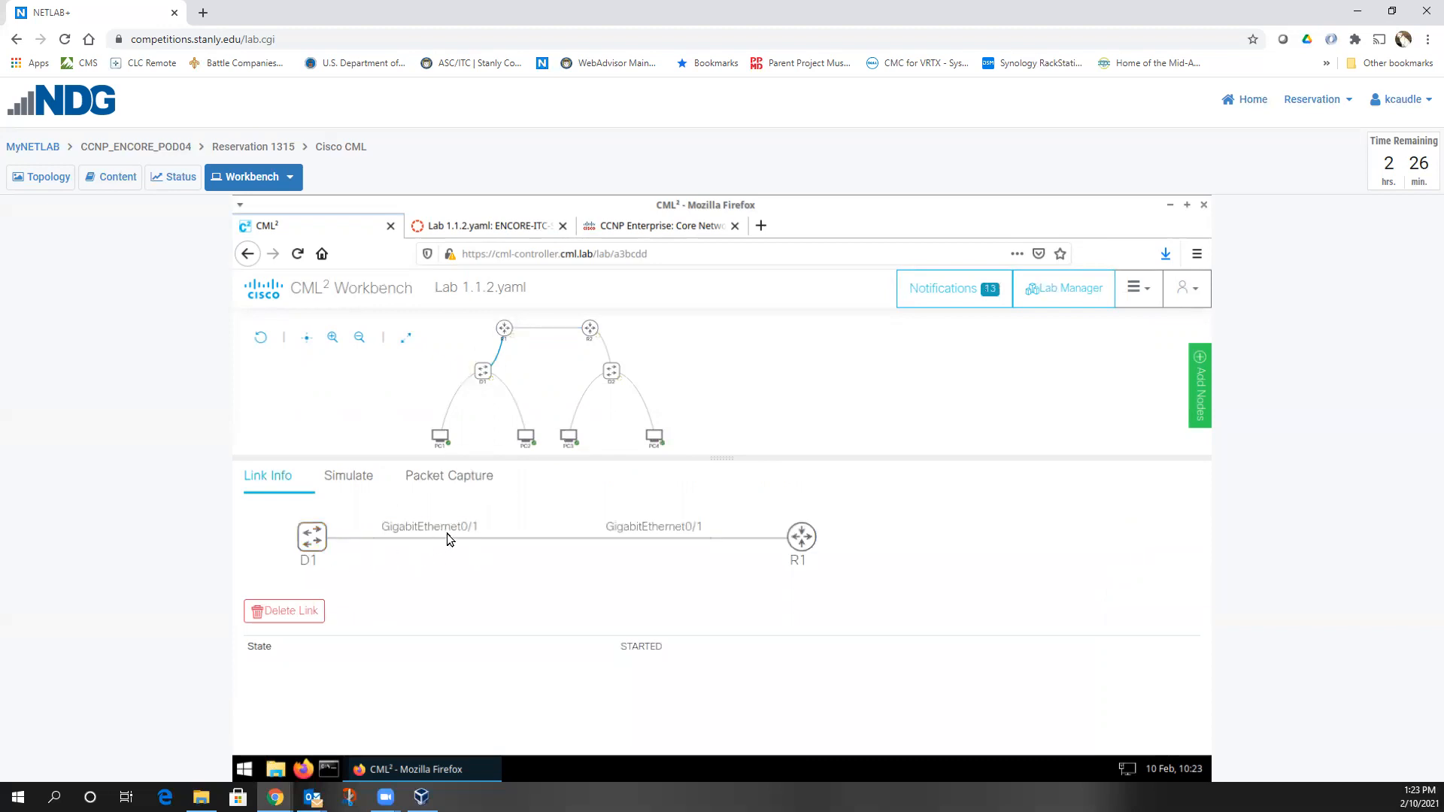
Inspect the R1–R2 and R2–D2 links, ending on R1–R2 GigabitEthernet0/2 in STARTED state
{"action": "left_click", "coordinate": [549, 334]}
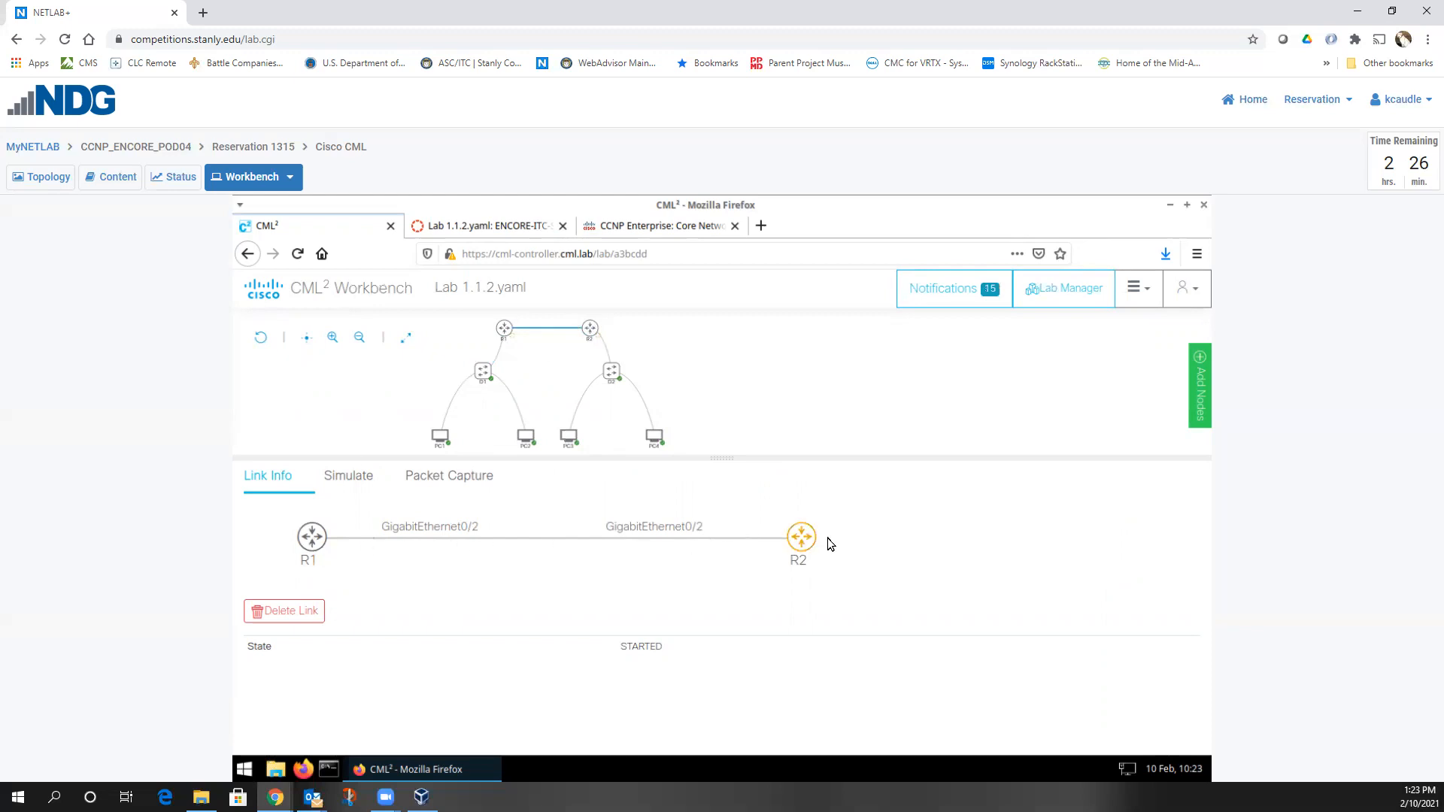
{"action": "left_click", "coordinate": [602, 350]}
{"action": "left_click", "coordinate": [549, 332]}
{"action": "mouse_move", "coordinate": [467, 383]}
Open switch D1's console, enter privileged mode with en, and run sh ver
{"action": "left_click", "coordinate": [483, 371]}
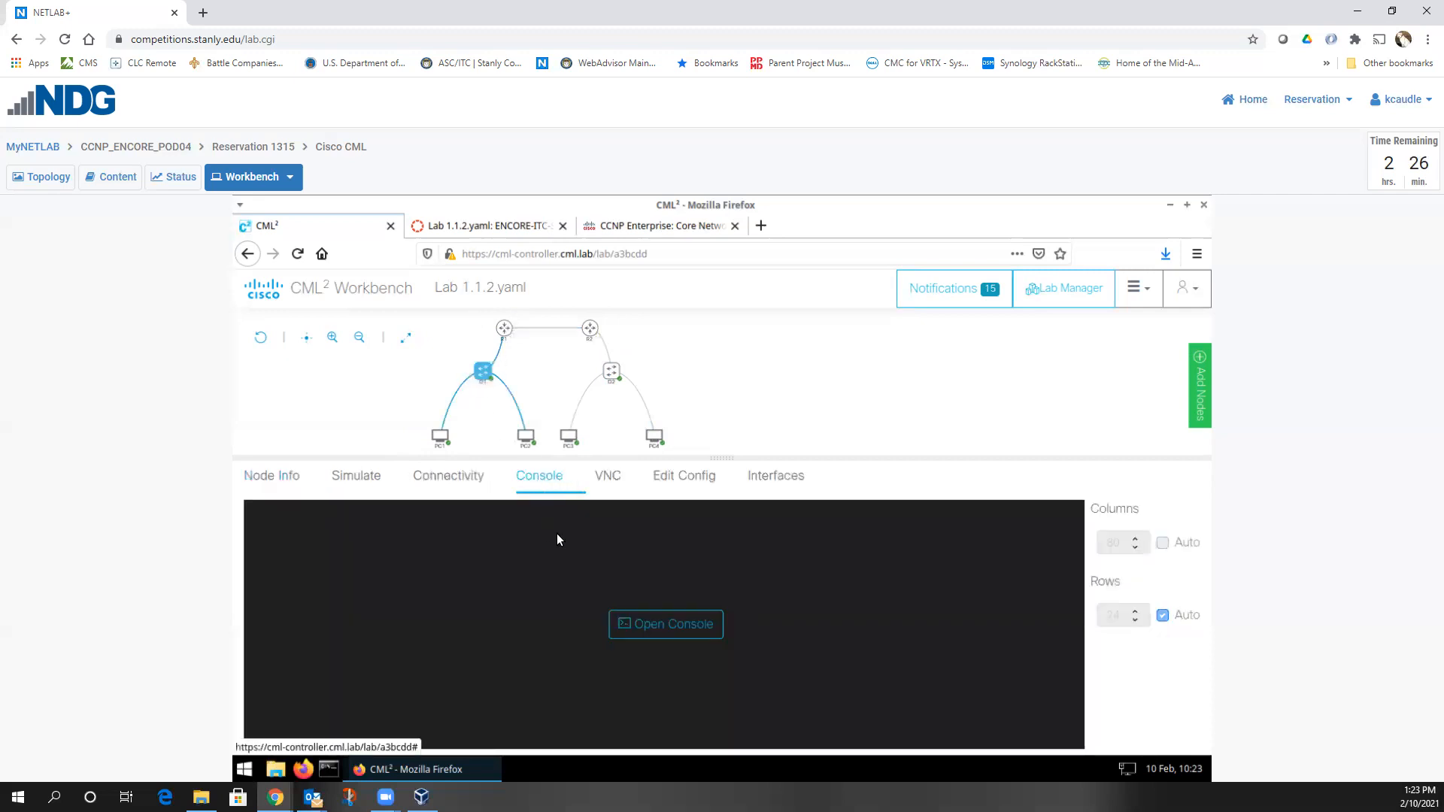
{"action": "left_click", "coordinate": [644, 636]}
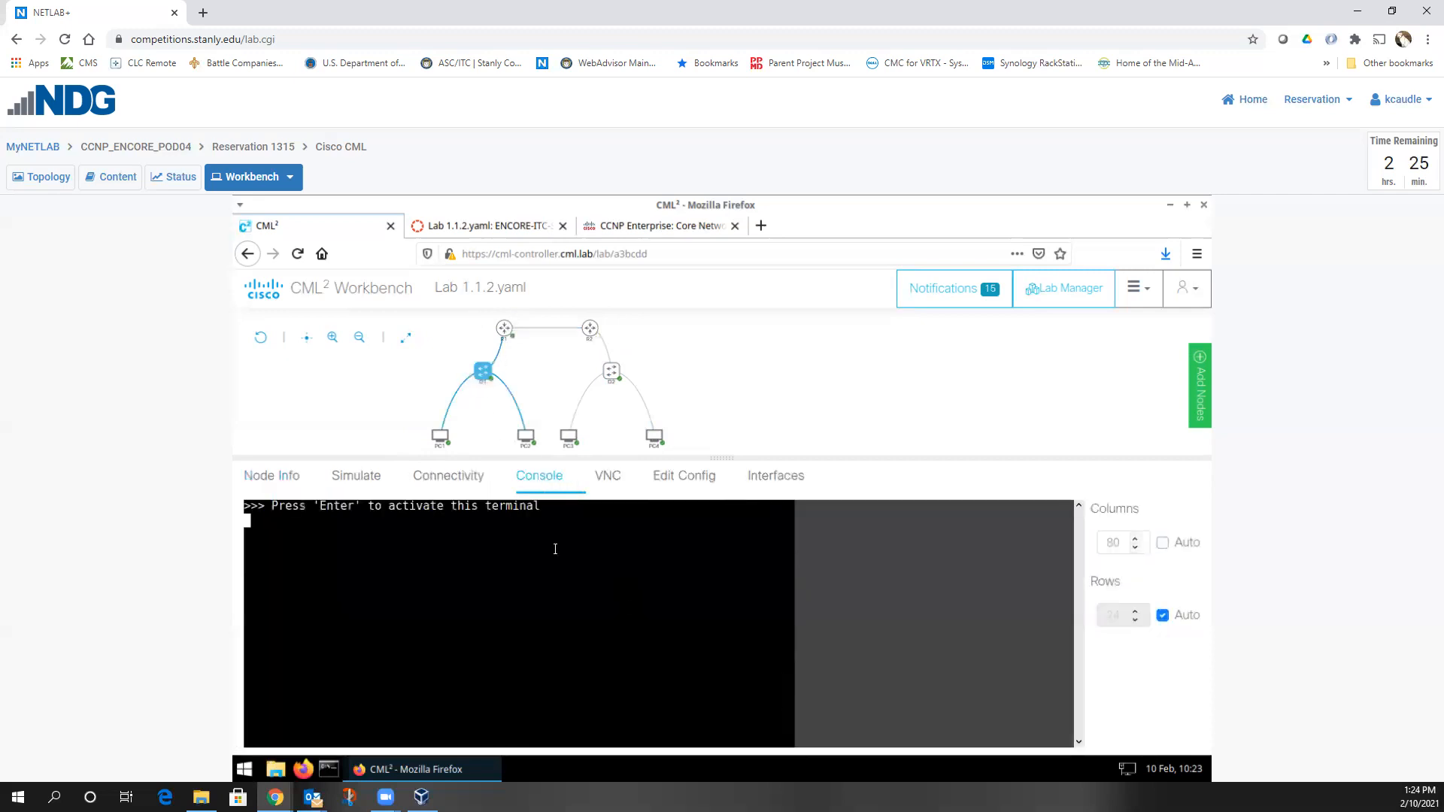
{"action": "key", "text": "Return"}
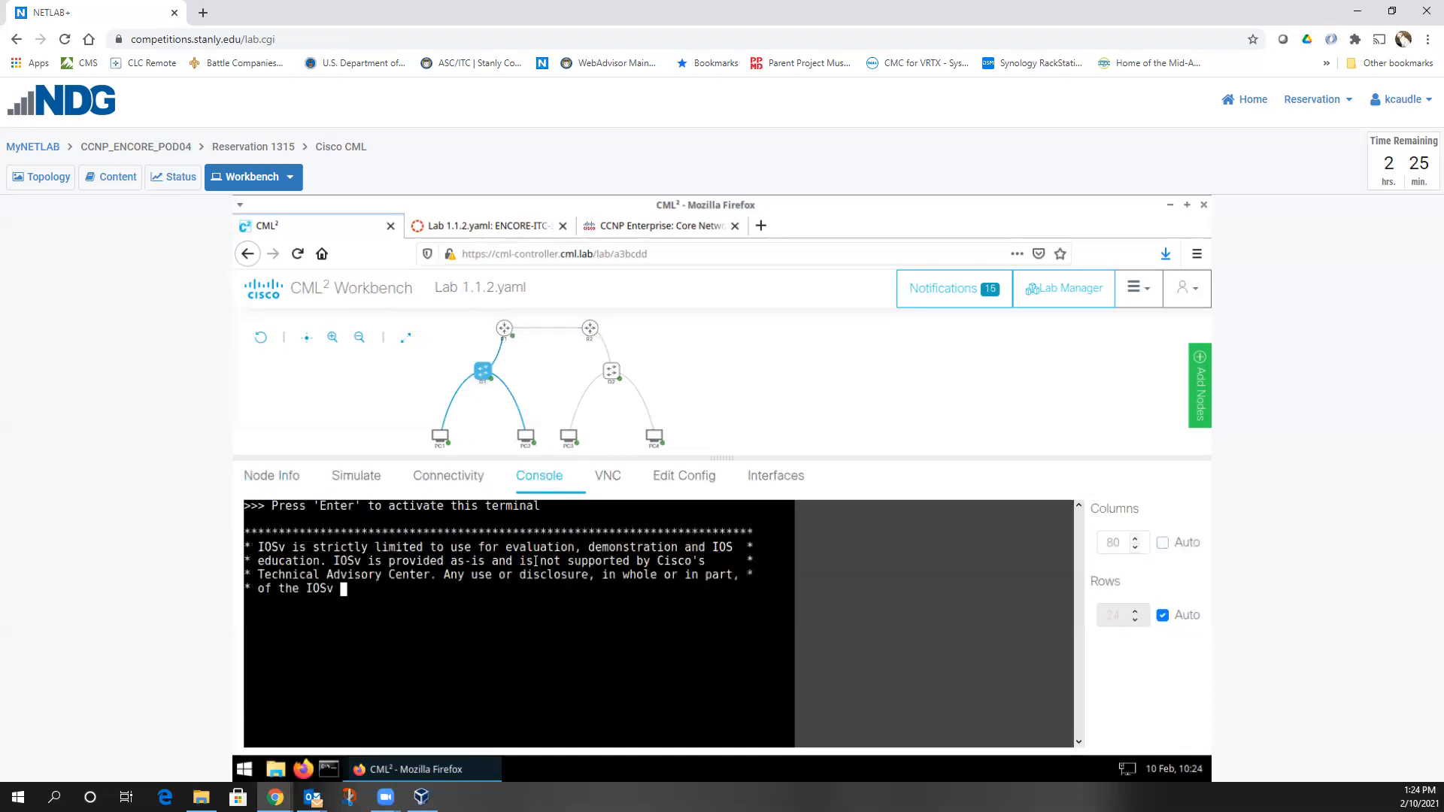
{"action": "key", "text": "Return"}
{"action": "key", "text": "Return"}
{"action": "key", "text": "Return"}
{"action": "type", "text": "en"}
{"action": "key", "text": "Return"}
{"action": "type", "text": "sh ver"}
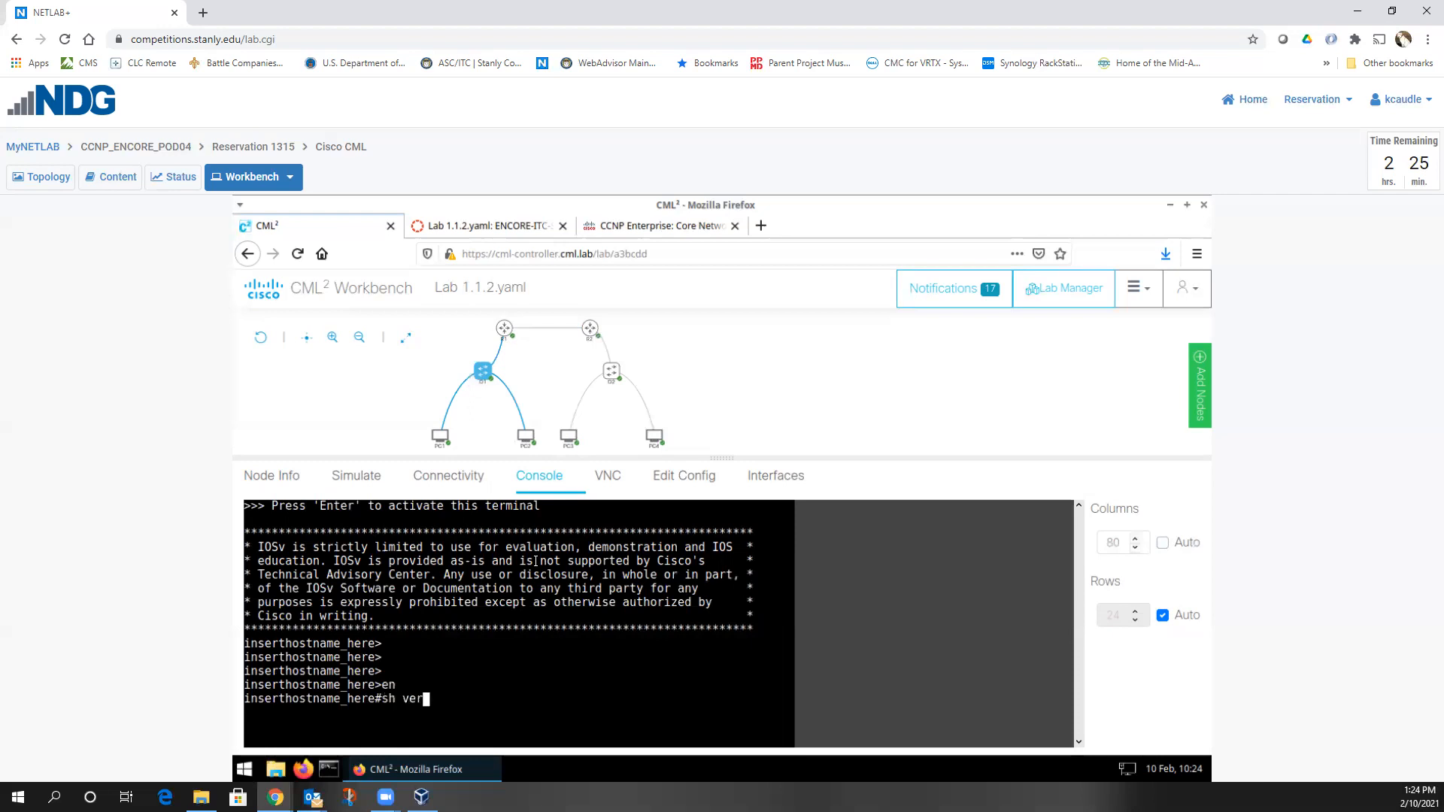
{"action": "key", "text": "Return"}
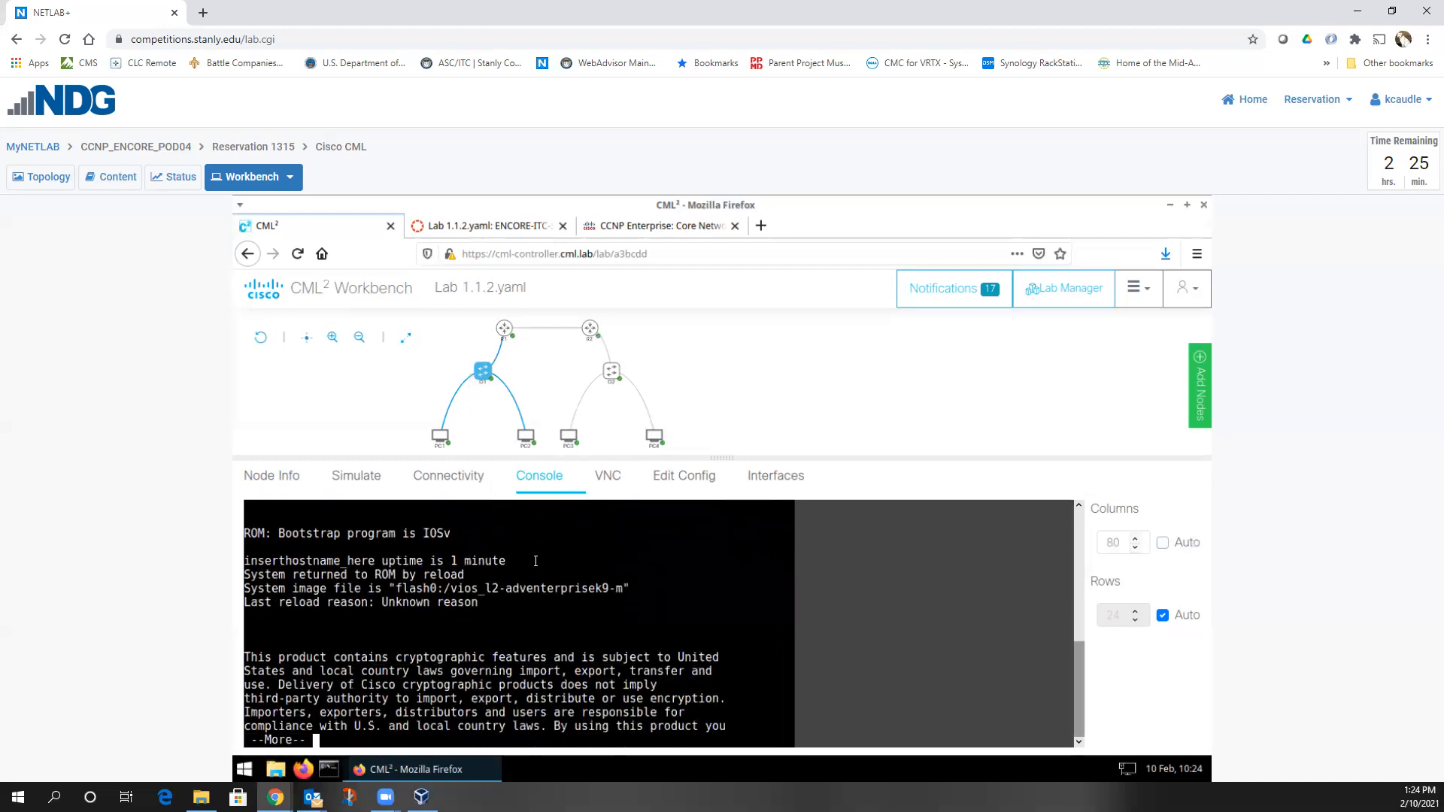
Review the IOSv L2 system image, then run sh ip int bri showing Gi0/0–0/3 up, unassigned
{"action": "scroll", "coordinate": [535, 560], "scroll_direction": "up", "scroll_amount": 1}
{"action": "left_click_drag", "start_coordinate": [464, 629], "coordinate": [662, 634]}
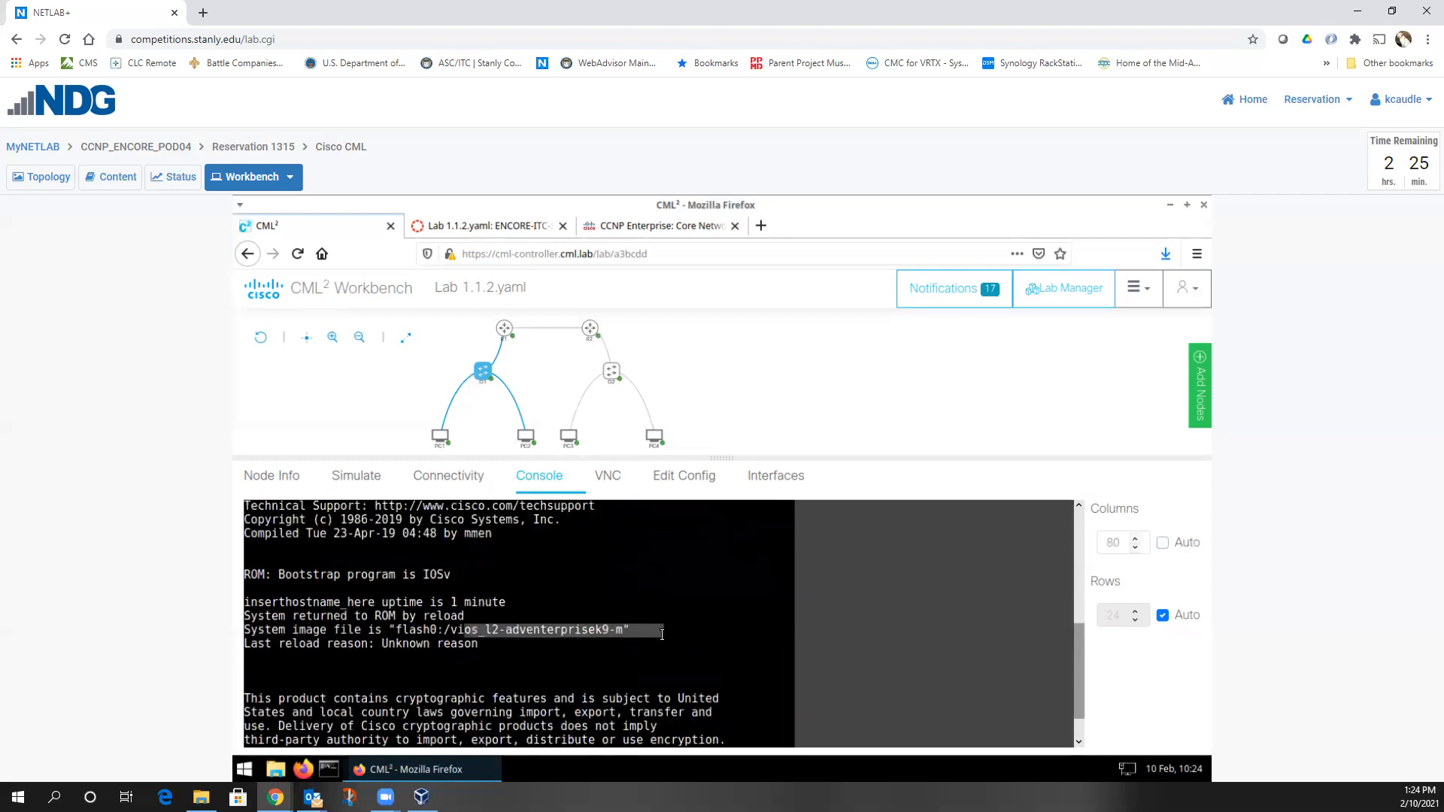
{"action": "key", "text": "space"}
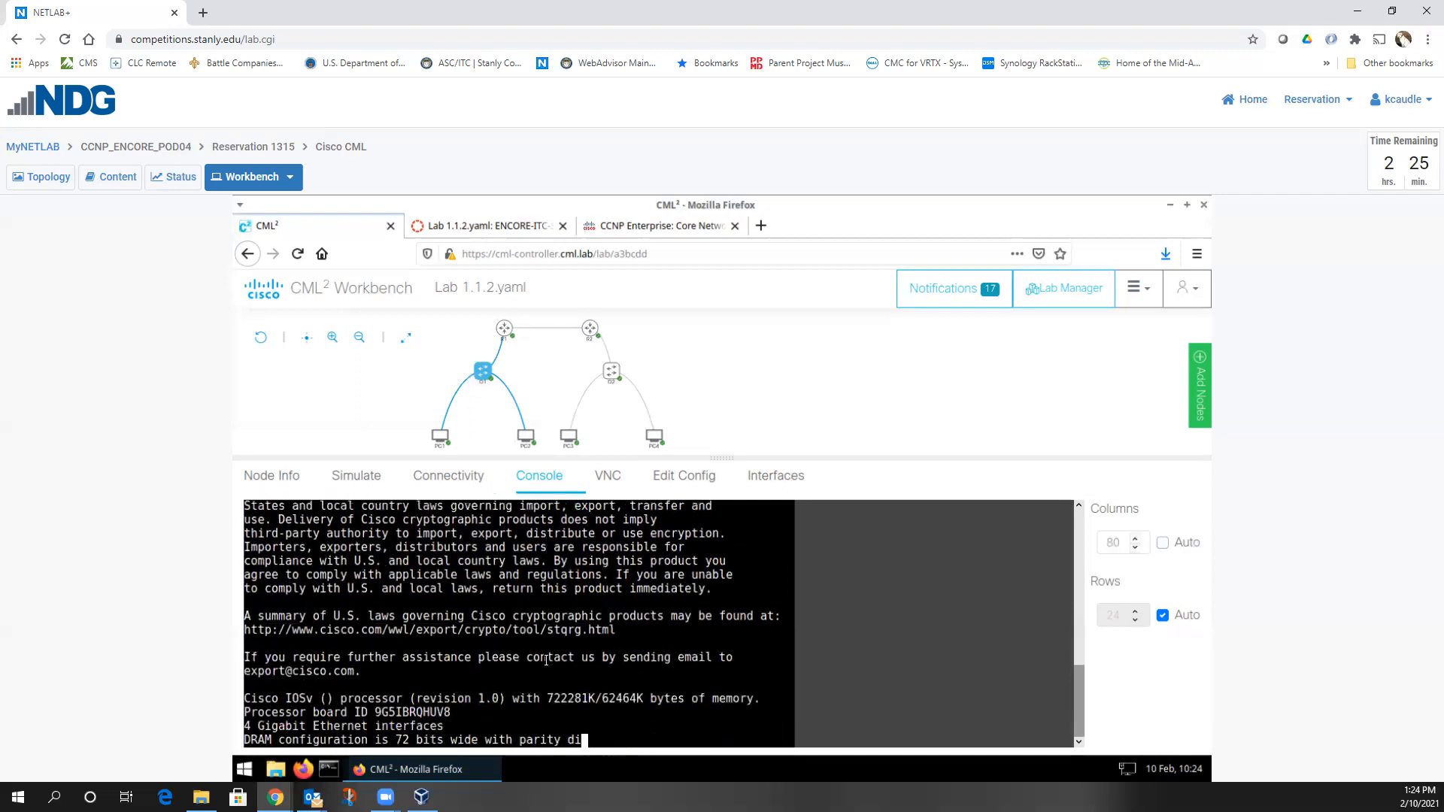
{"action": "type", "text": "sh "}
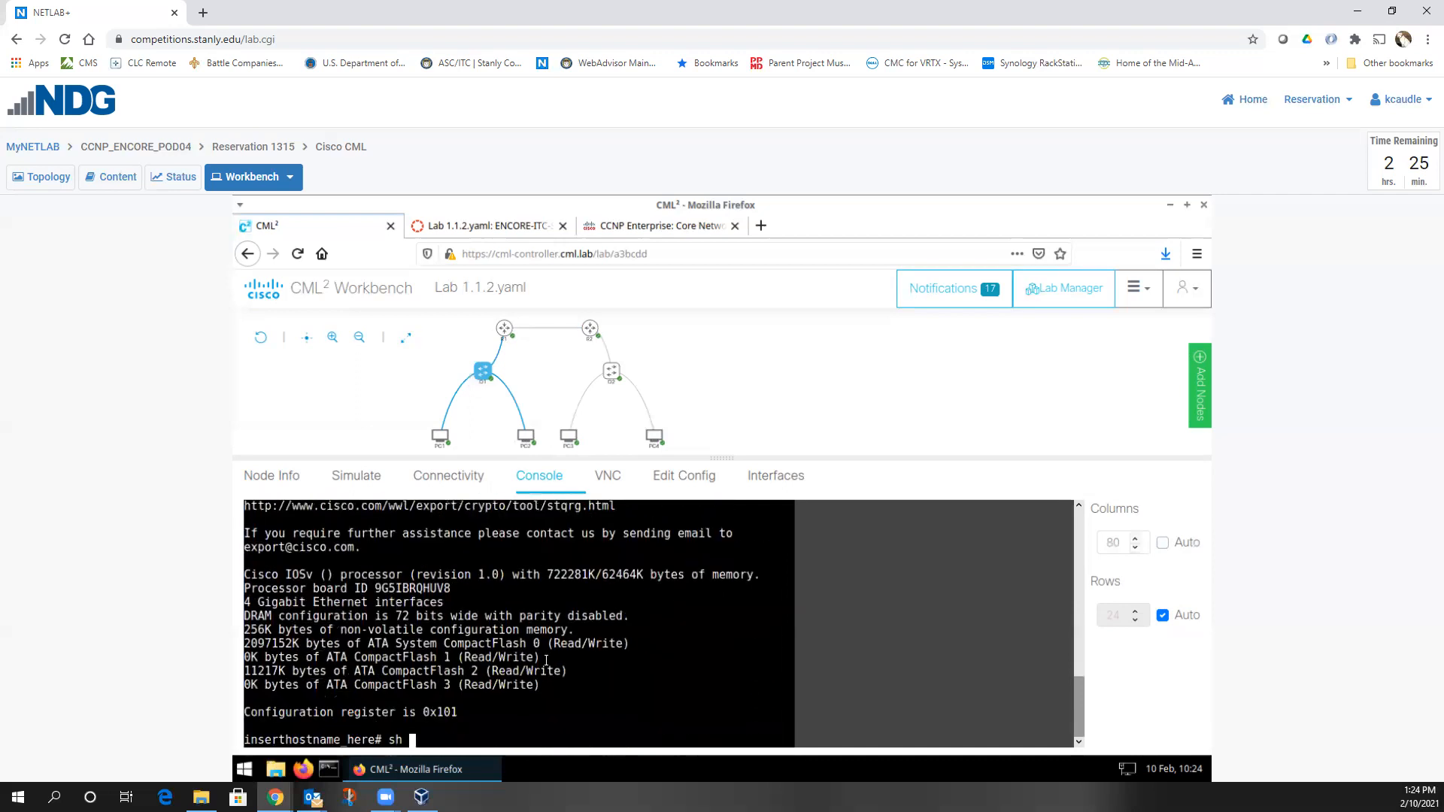
{"action": "type", "text": "ip int bri"}
{"action": "key", "text": "Return"}
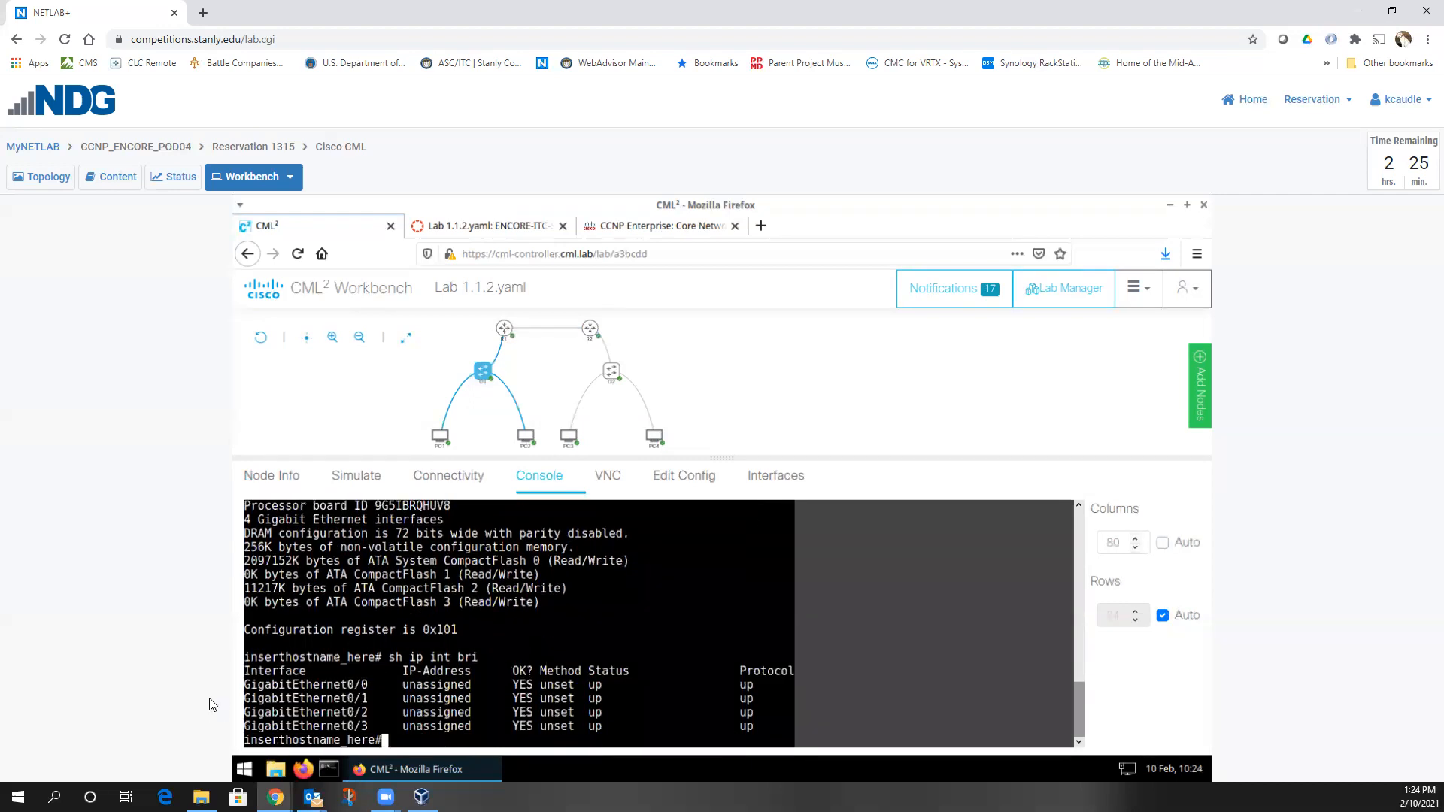
{"action": "left_click_drag", "start_coordinate": [286, 684], "coordinate": [454, 728]}
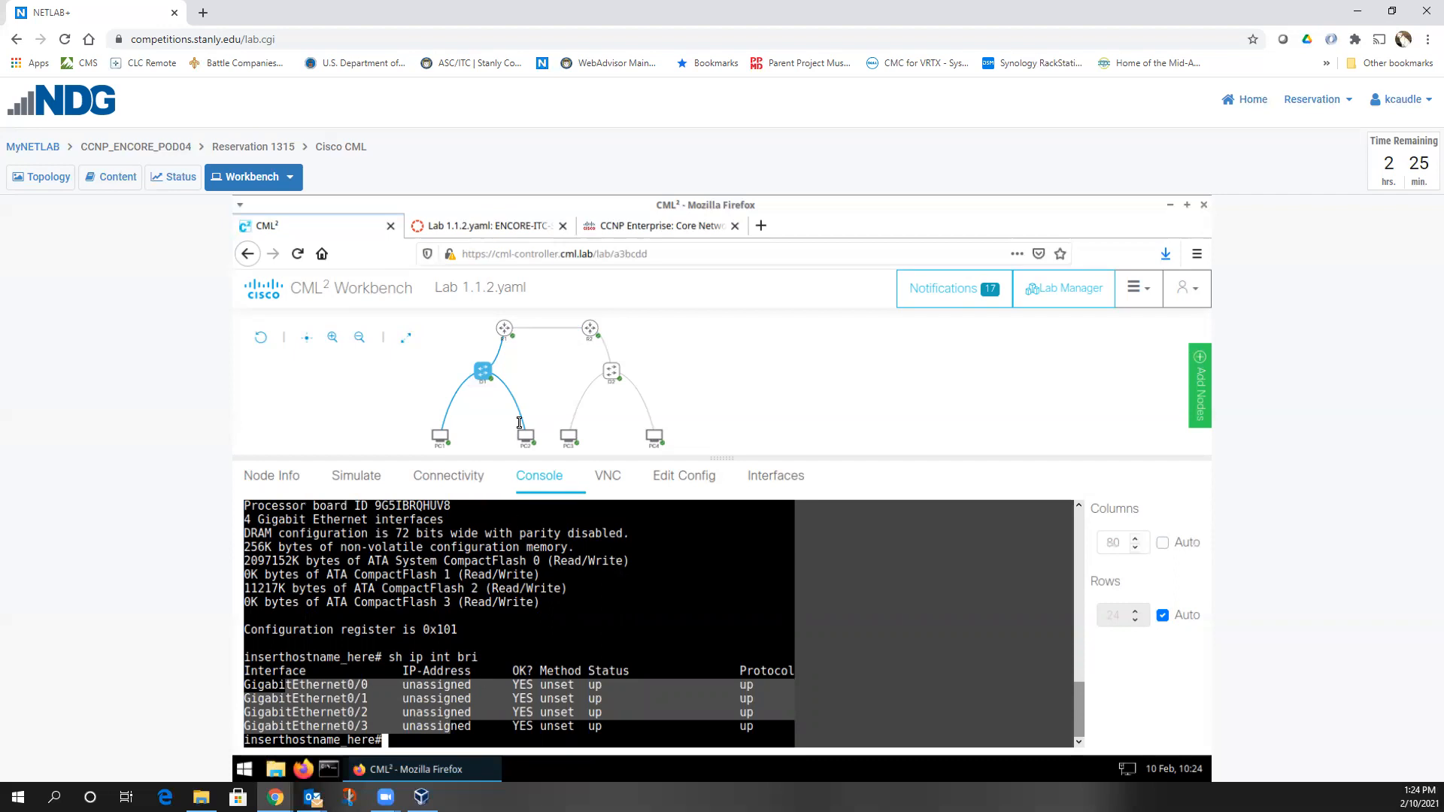
Glance at the Lab 1.1.2.yaml course page, then return to CML's list of labs
{"action": "left_click", "coordinate": [487, 225]}
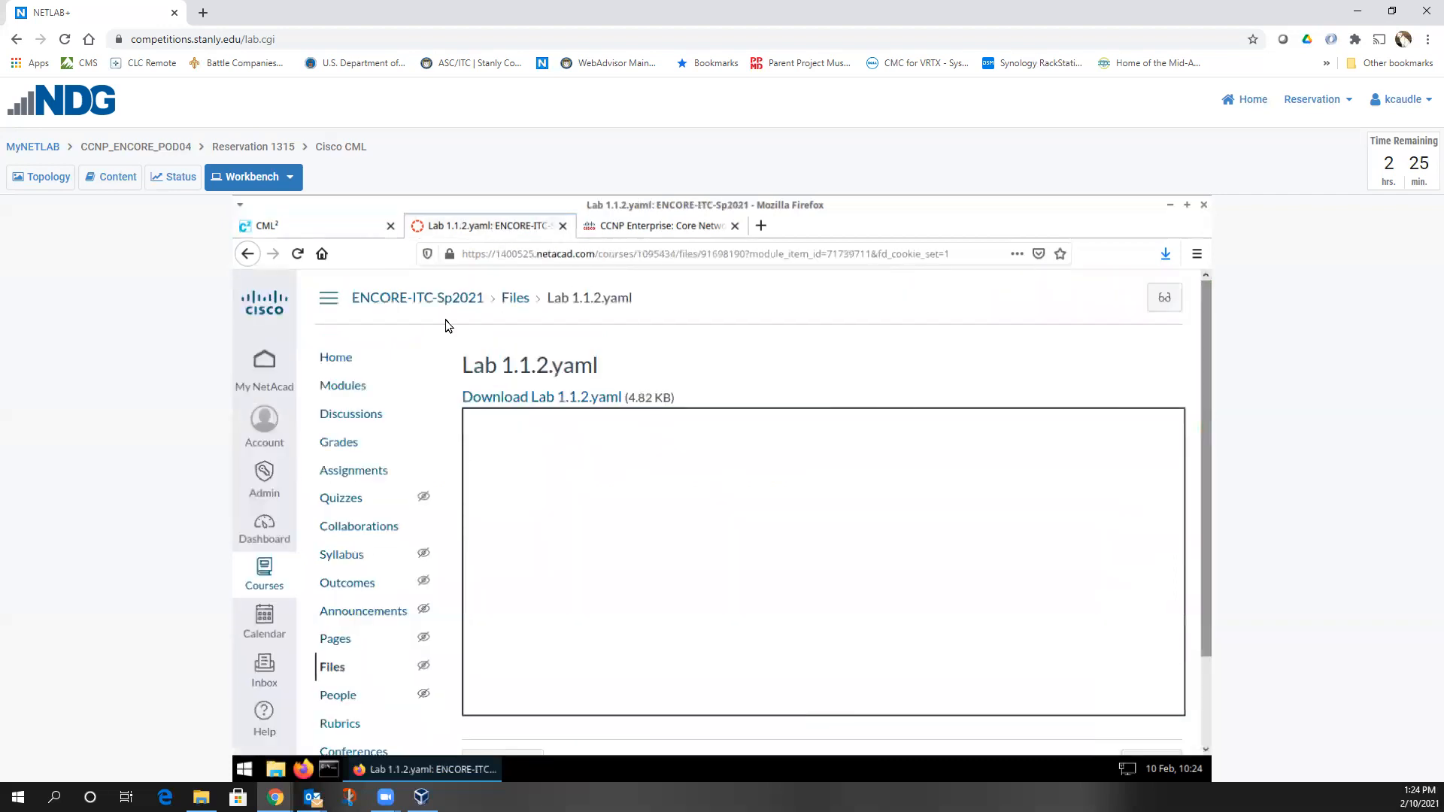
{"action": "left_click", "coordinate": [343, 227]}
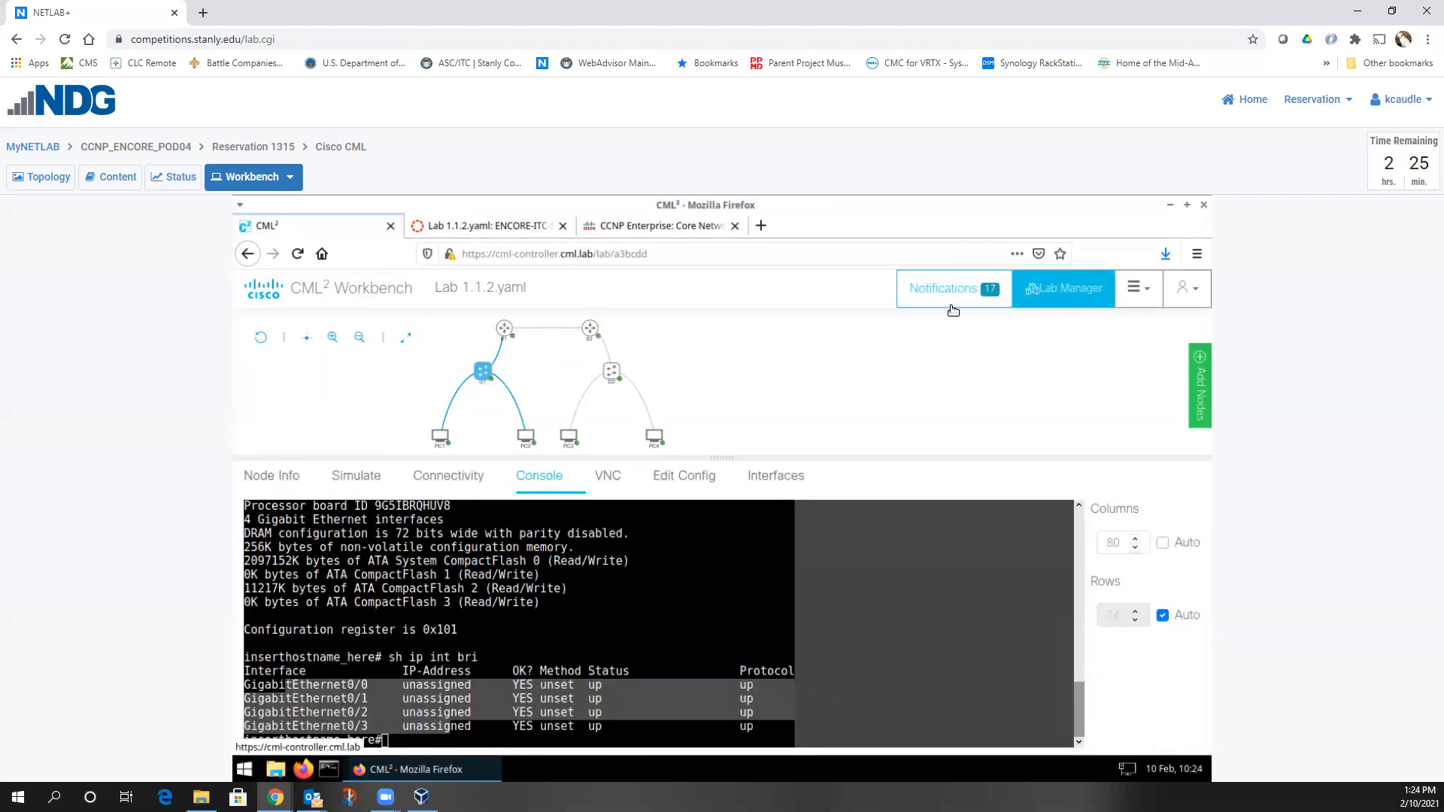
{"action": "left_click", "coordinate": [1063, 288]}
Create a new empty lab in CML and open its workbench
{"action": "left_click", "coordinate": [400, 526]}
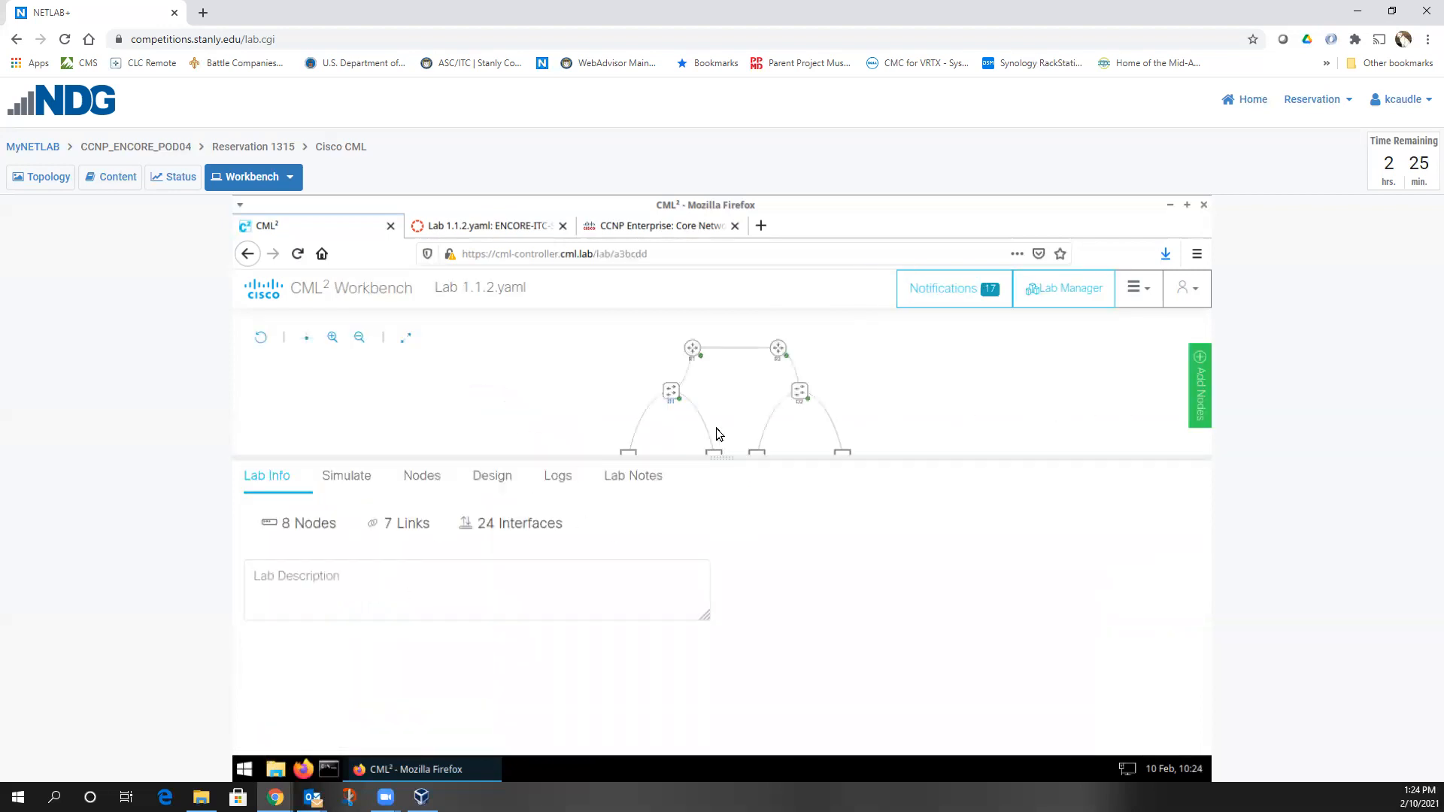
{"action": "left_click", "coordinate": [1080, 299]}
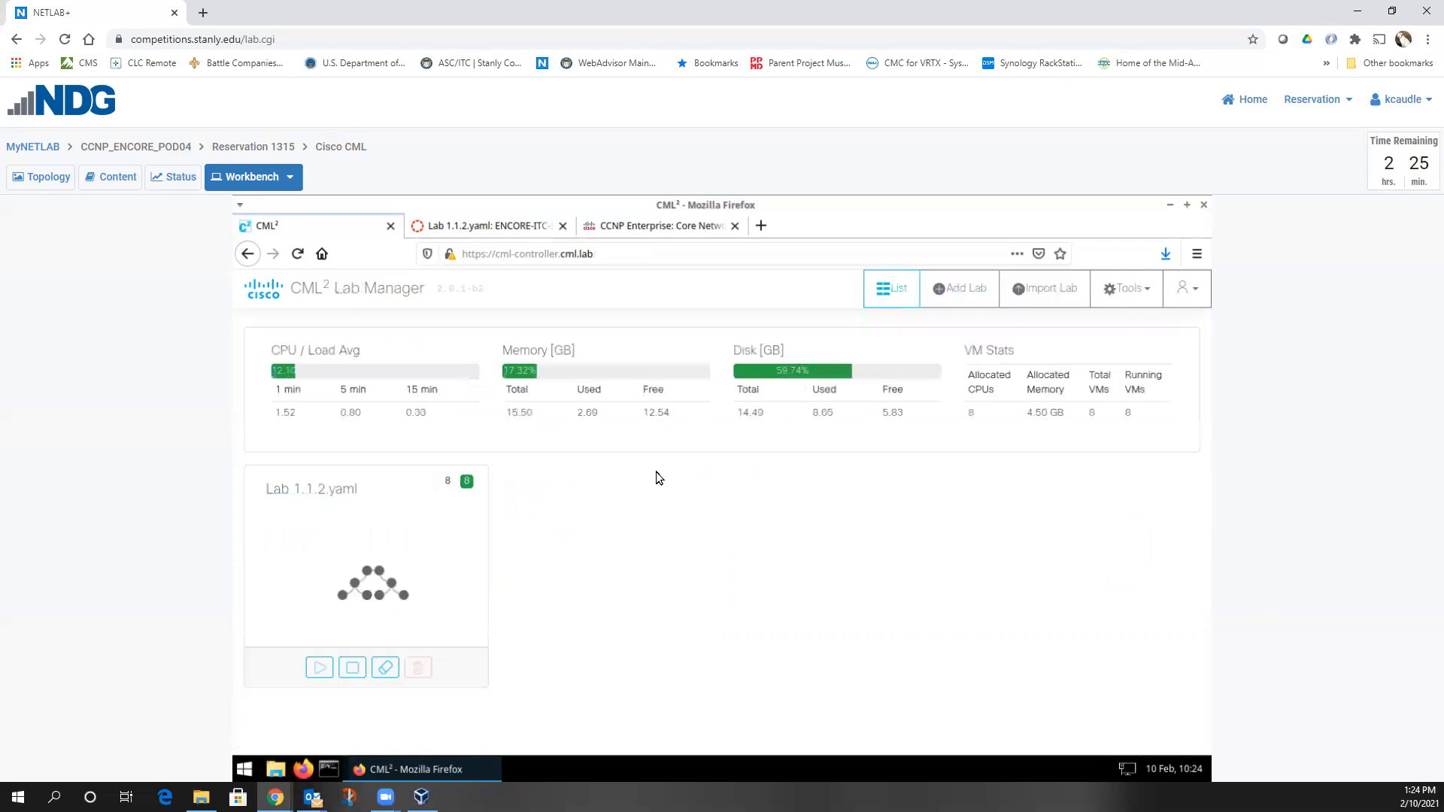
{"action": "left_click", "coordinate": [988, 294]}
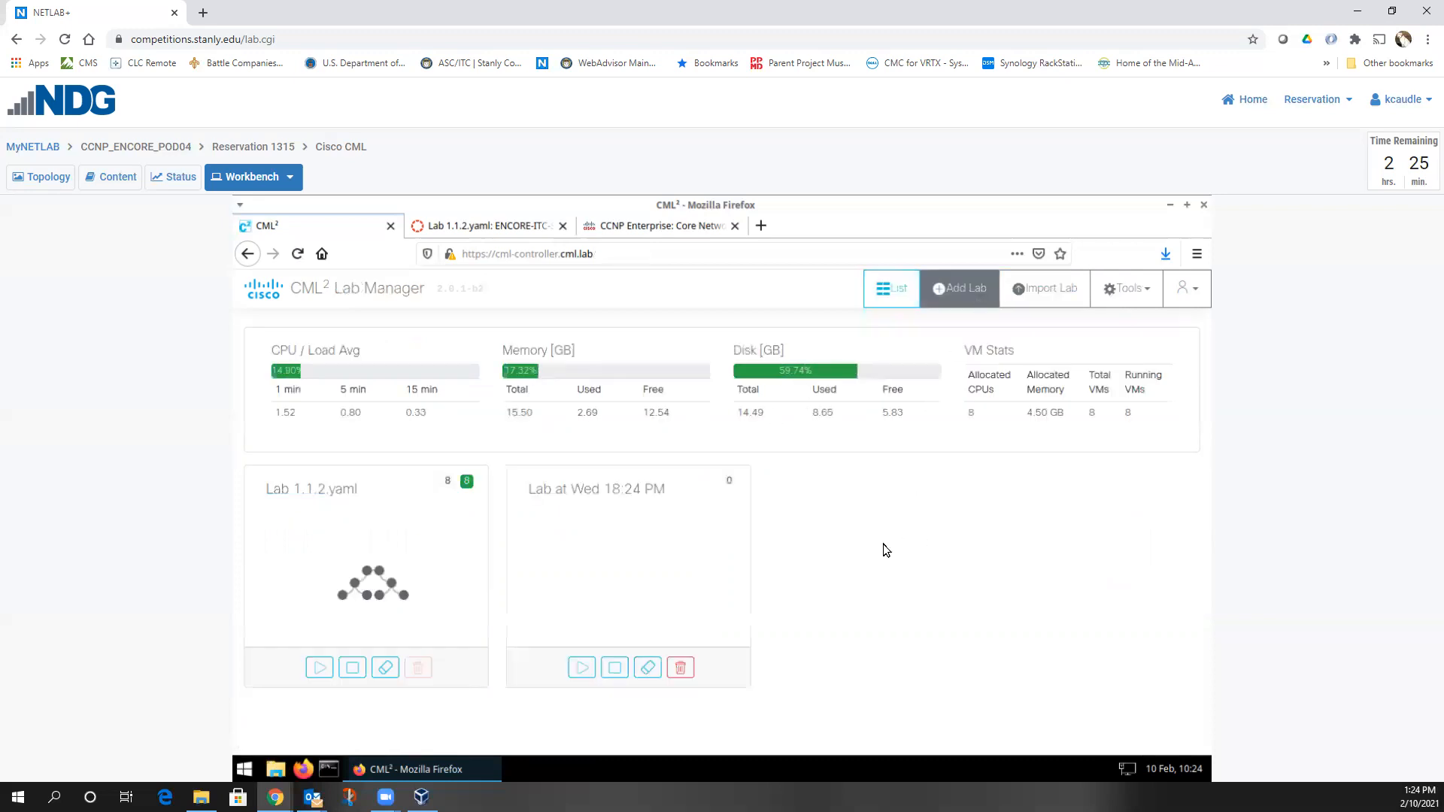
{"action": "left_click", "coordinate": [684, 558]}
{"action": "scroll", "coordinate": [1015, 418], "scroll_direction": "down", "scroll_amount": 2}
Place a Desktop, an IOSvL2 switch and two IOSv routers on the canvas
{"action": "left_click_drag", "start_coordinate": [982, 413], "coordinate": [492, 408]}
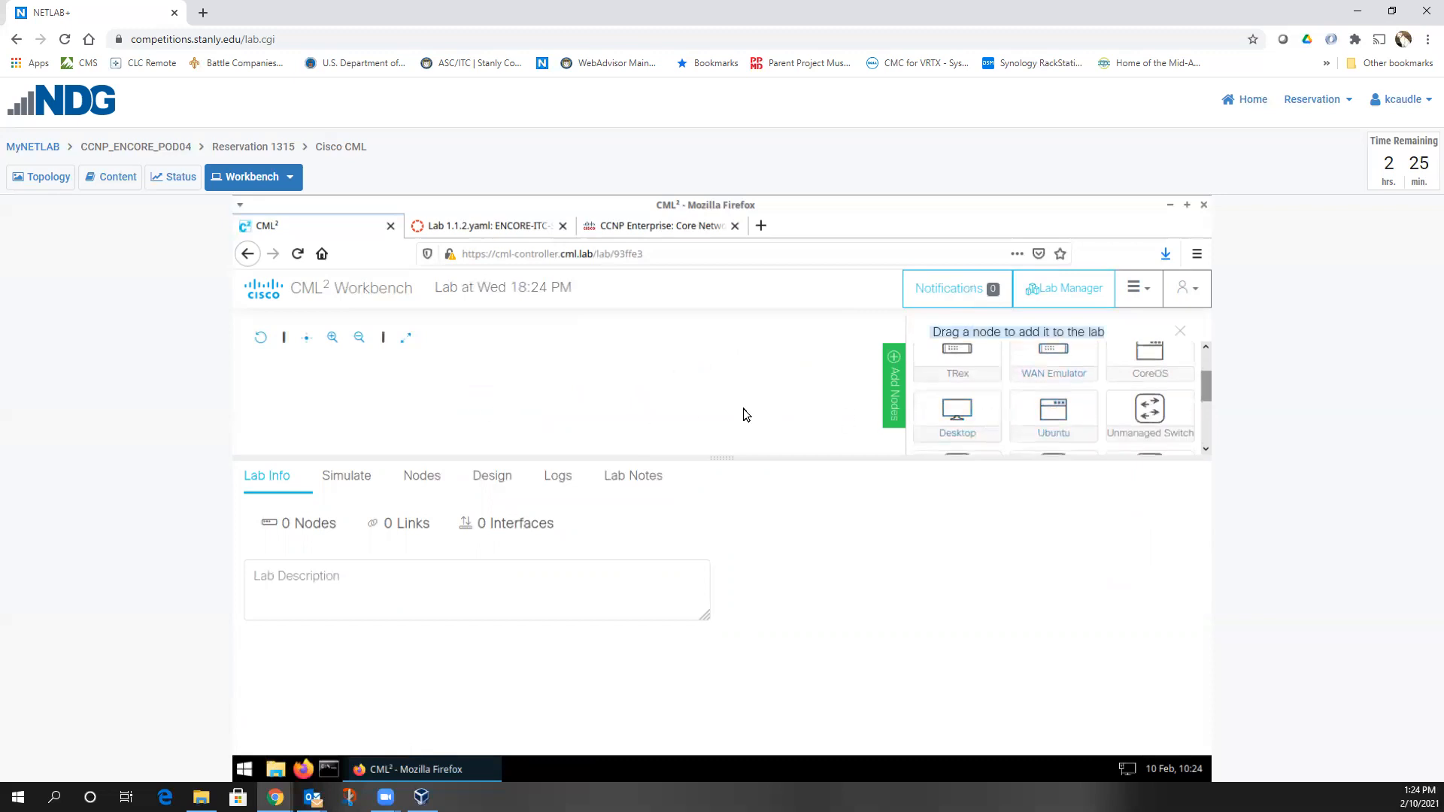
{"action": "left_click_drag", "start_coordinate": [956, 412], "coordinate": [429, 406]}
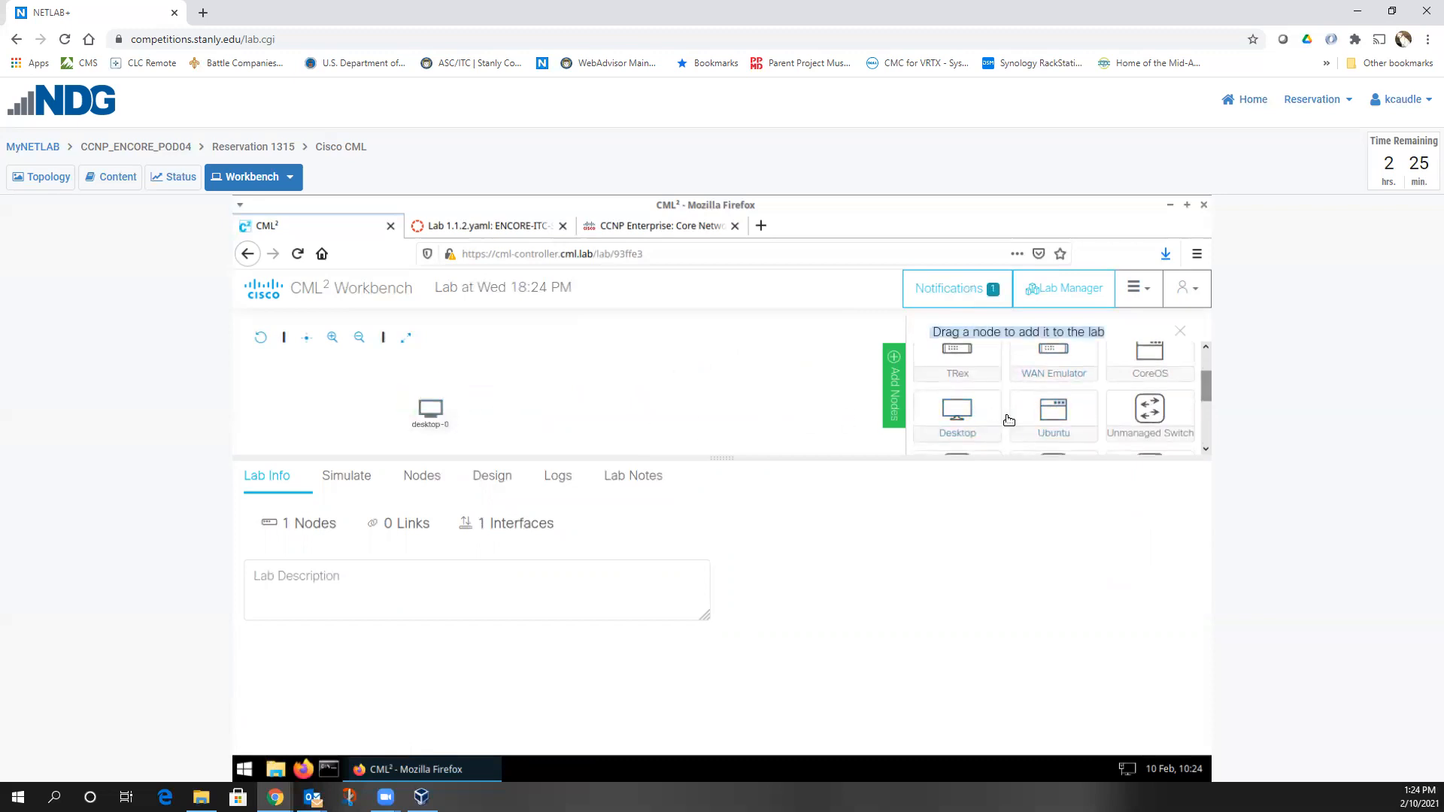
{"action": "scroll", "coordinate": [1035, 413], "scroll_direction": "down", "scroll_amount": 1}
{"action": "left_click_drag", "start_coordinate": [957, 397], "coordinate": [524, 395]}
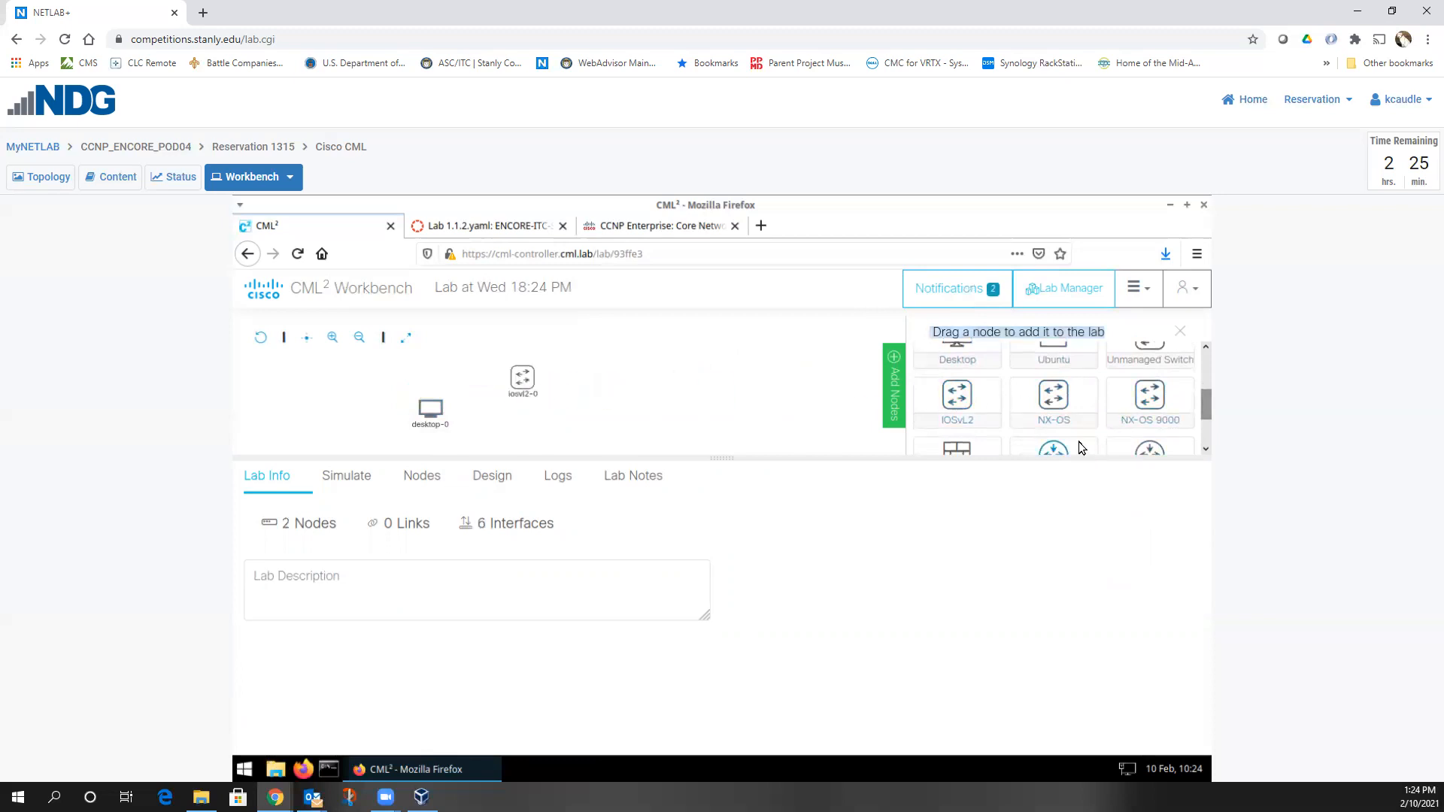
{"action": "scroll", "coordinate": [1128, 419], "scroll_direction": "down", "scroll_amount": 1}
{"action": "left_click_drag", "start_coordinate": [1157, 393], "coordinate": [615, 387]}
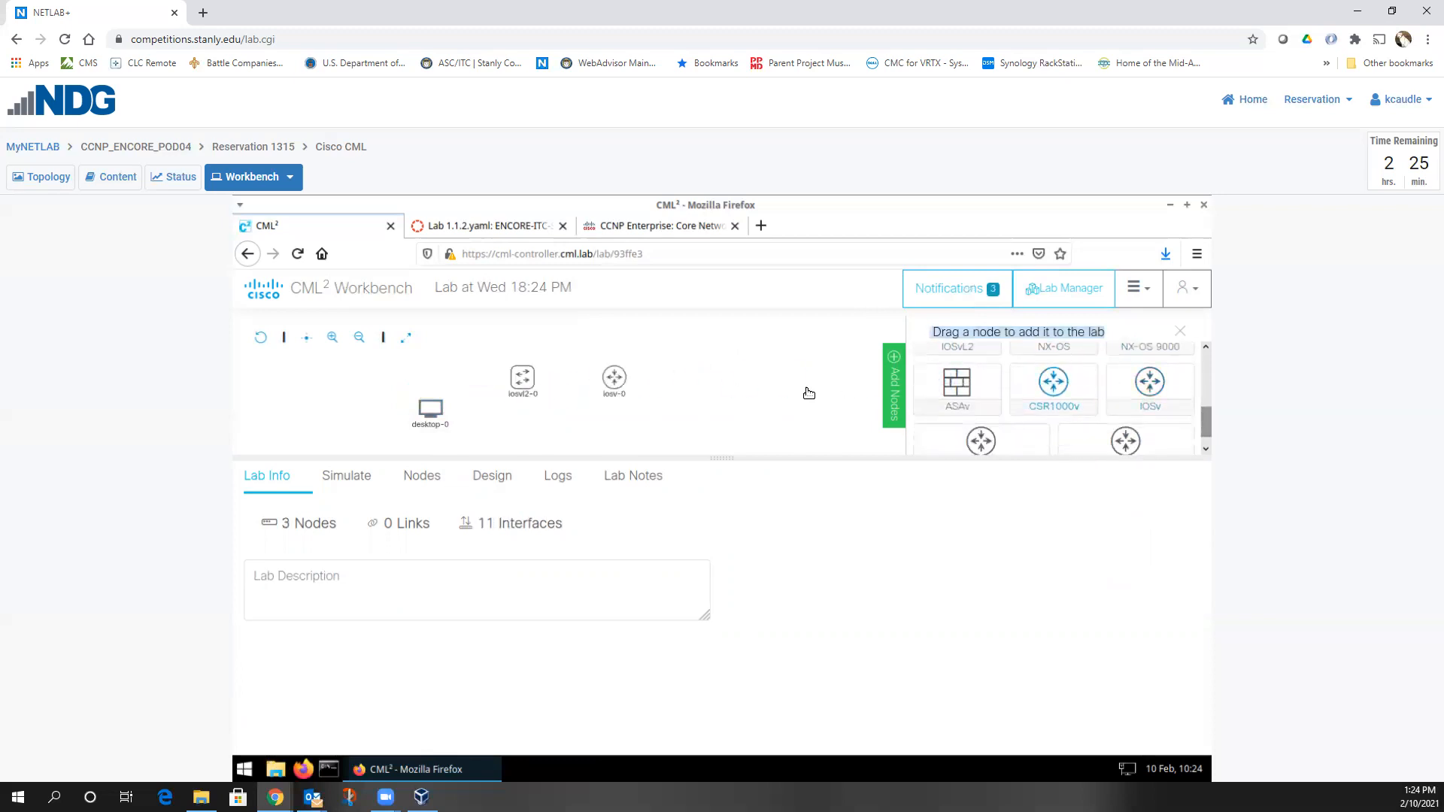
{"action": "left_click_drag", "start_coordinate": [1159, 387], "coordinate": [737, 381]}
{"action": "mouse_move", "coordinate": [620, 370]}
Link iosv-0 GigabitEthernet0/1 to iosv-1 GigabitEthernet0/1, then return to Lab Manager
{"action": "left_click_drag", "start_coordinate": [613, 361], "coordinate": [733, 385]}
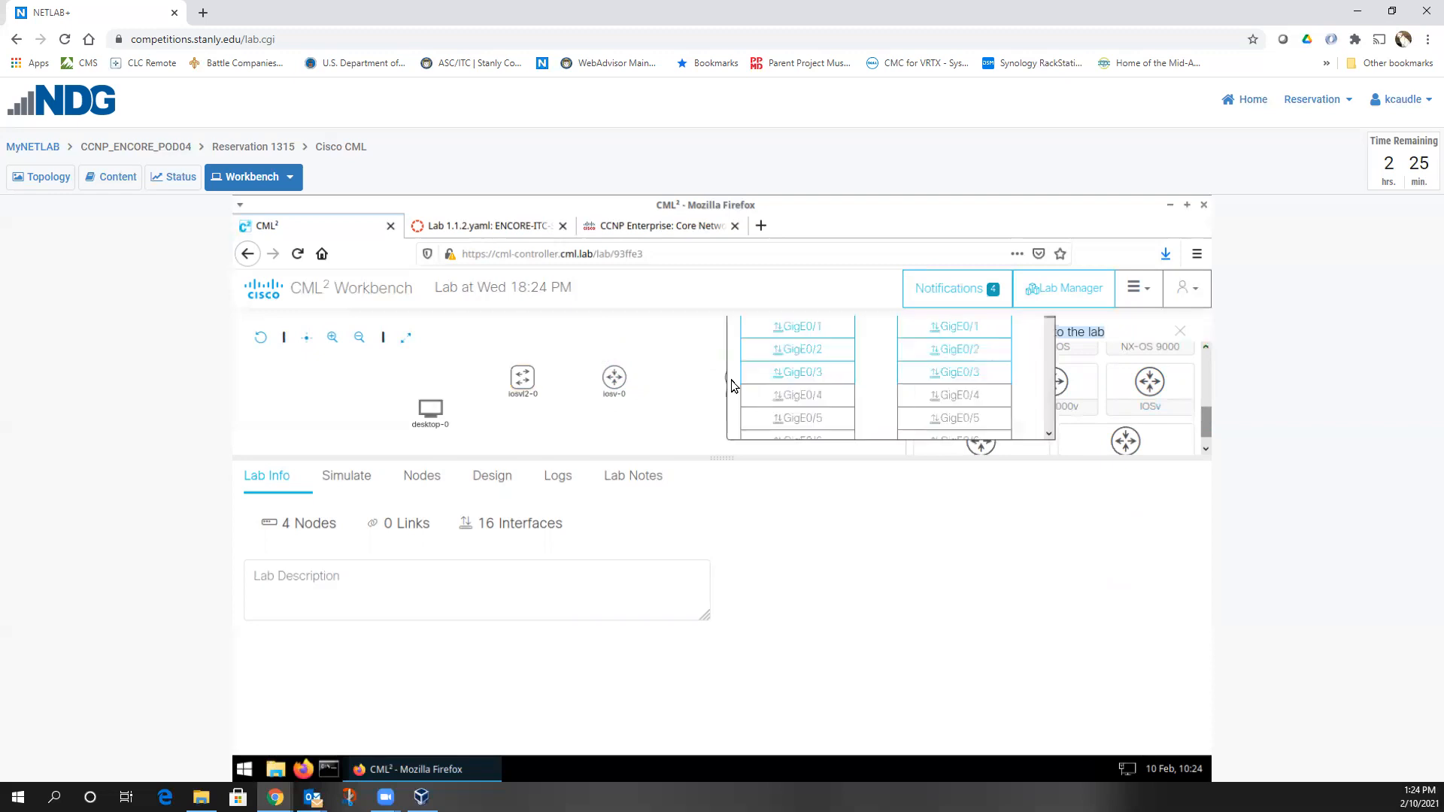
{"action": "left_click", "coordinate": [826, 349]}
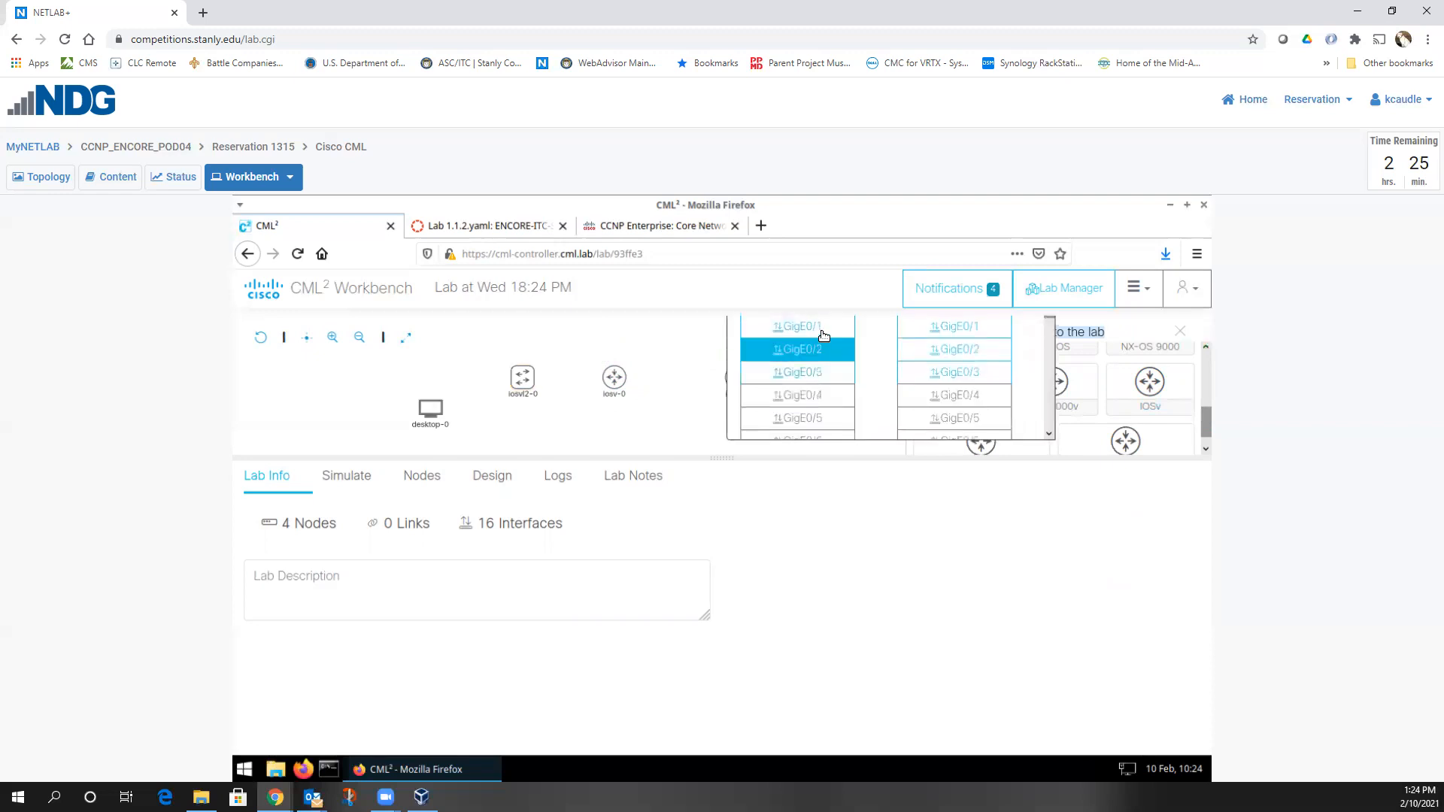
{"action": "left_click", "coordinate": [821, 333]}
{"action": "left_click", "coordinate": [937, 331]}
{"action": "mouse_move", "coordinate": [525, 380]}
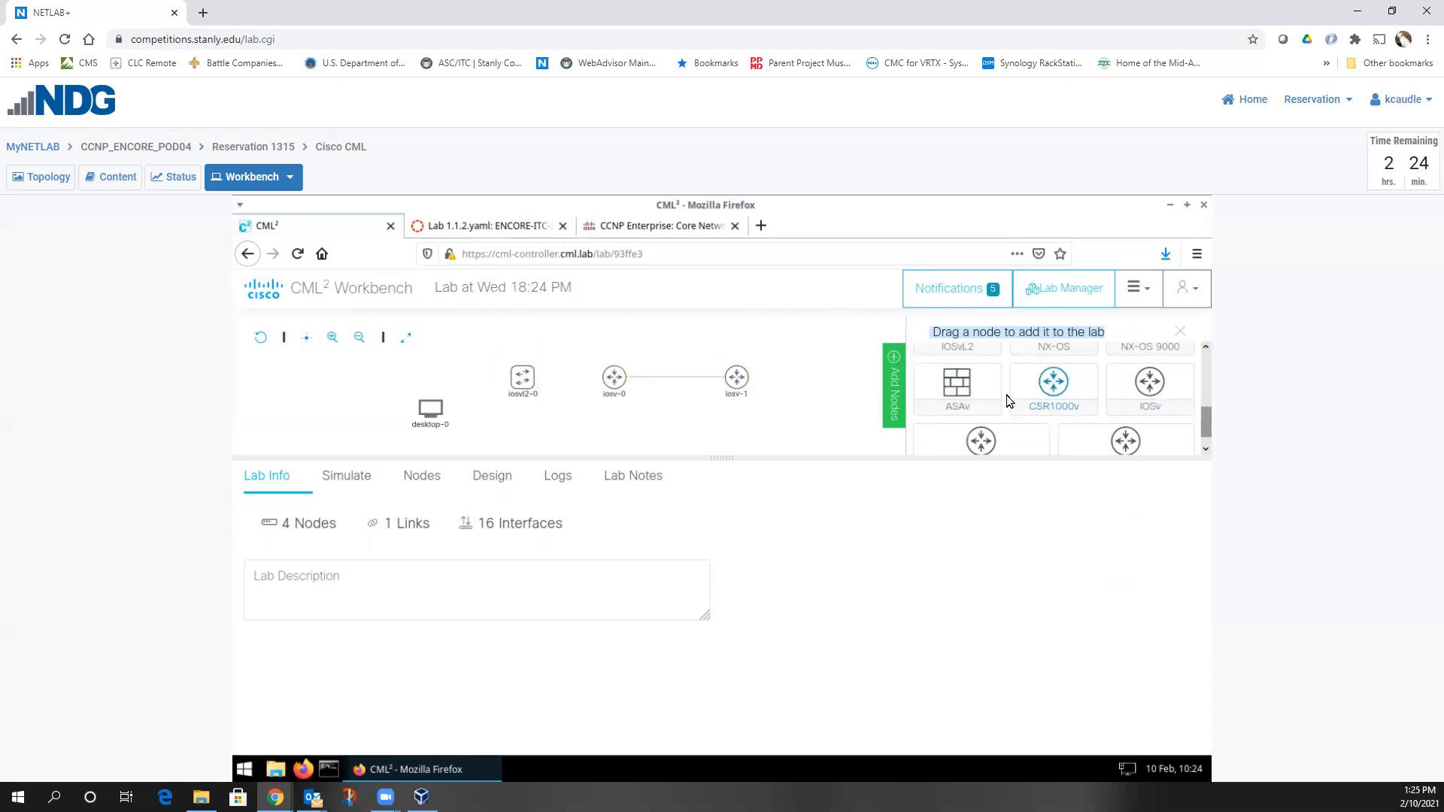
{"action": "left_click", "coordinate": [1053, 289]}
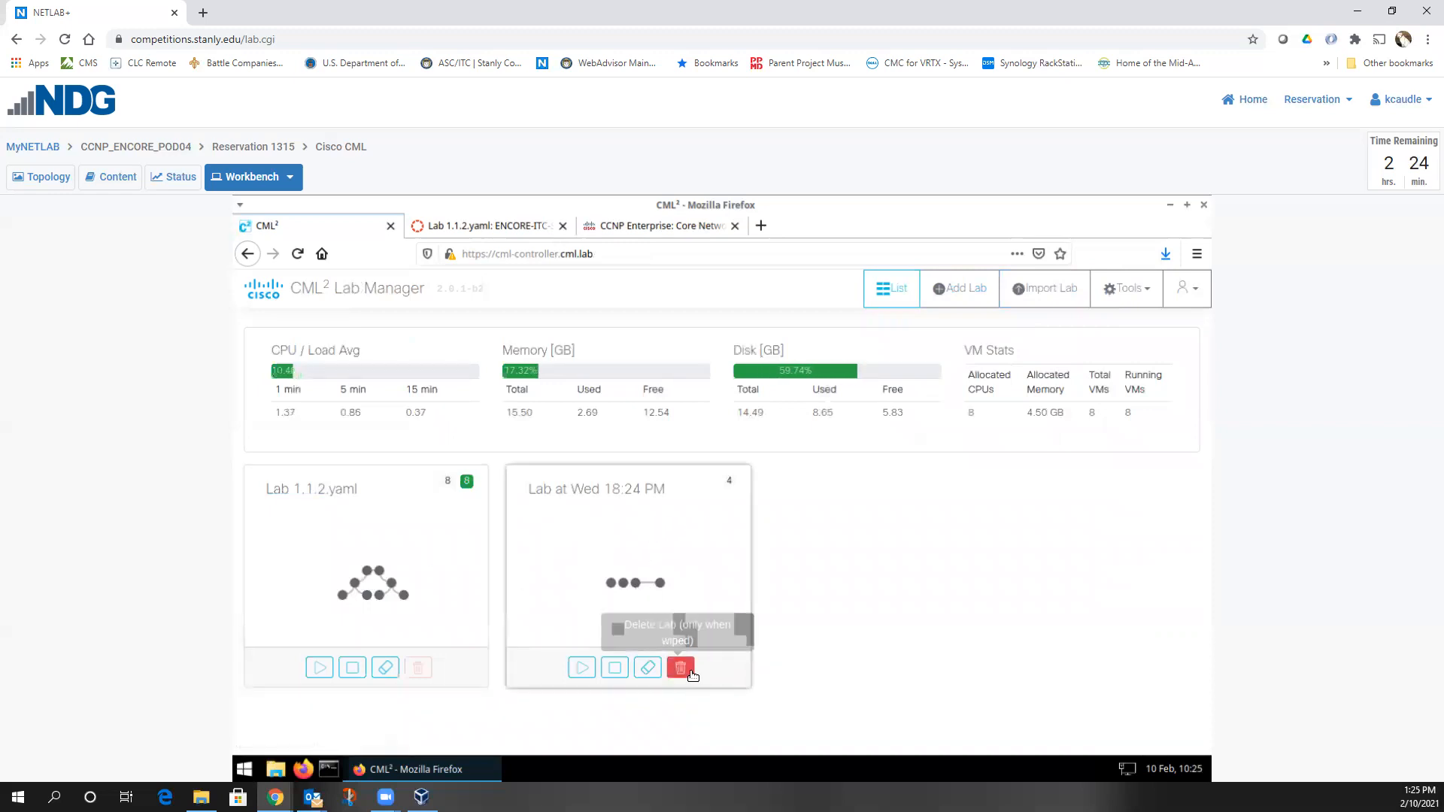
Delete 'Lab at Wed 18:24 PM', then reopen Lab 1.1.2.yaml and enlarge the topology area
{"action": "left_click", "coordinate": [689, 672]}
{"action": "left_click", "coordinate": [768, 437]}
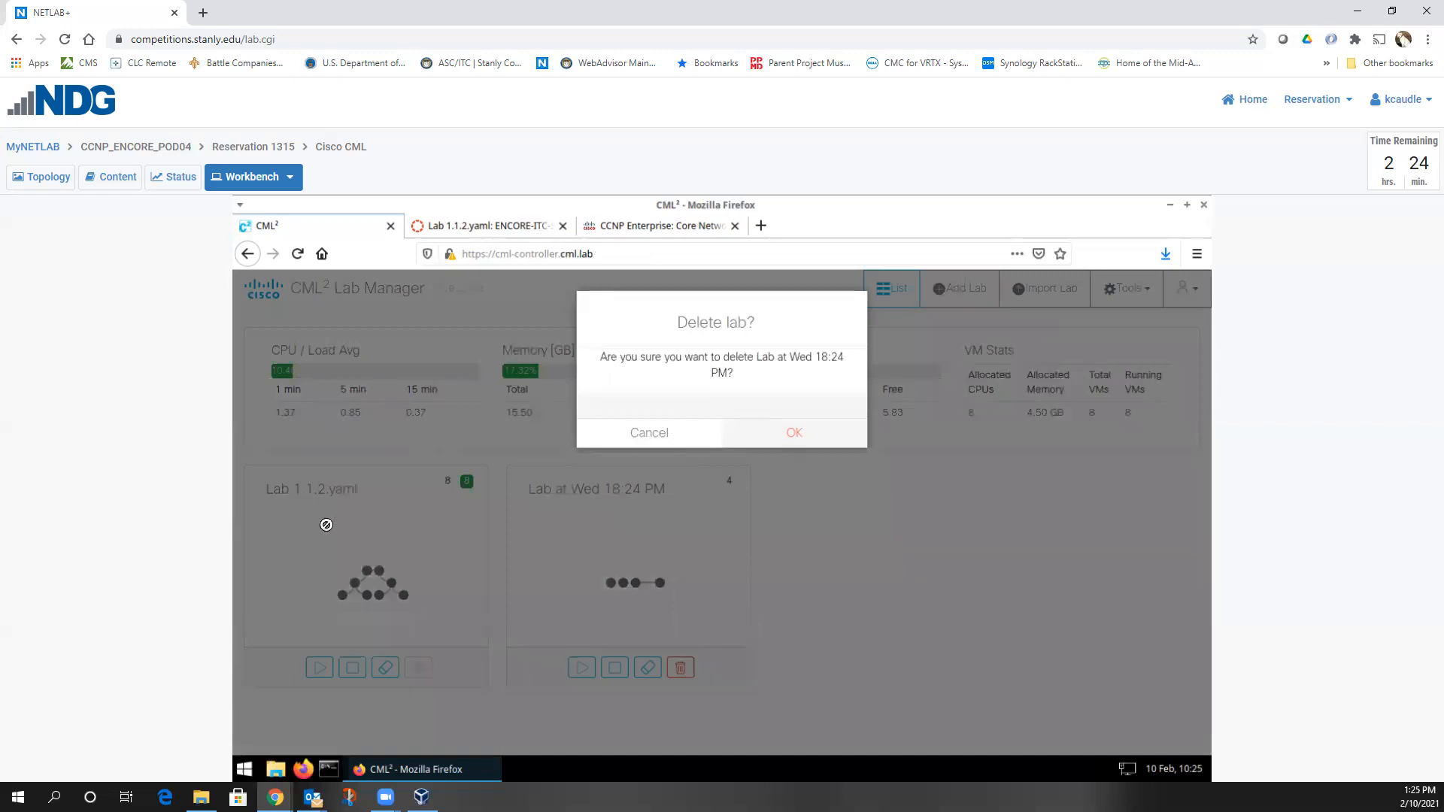
{"action": "left_click", "coordinate": [388, 538]}
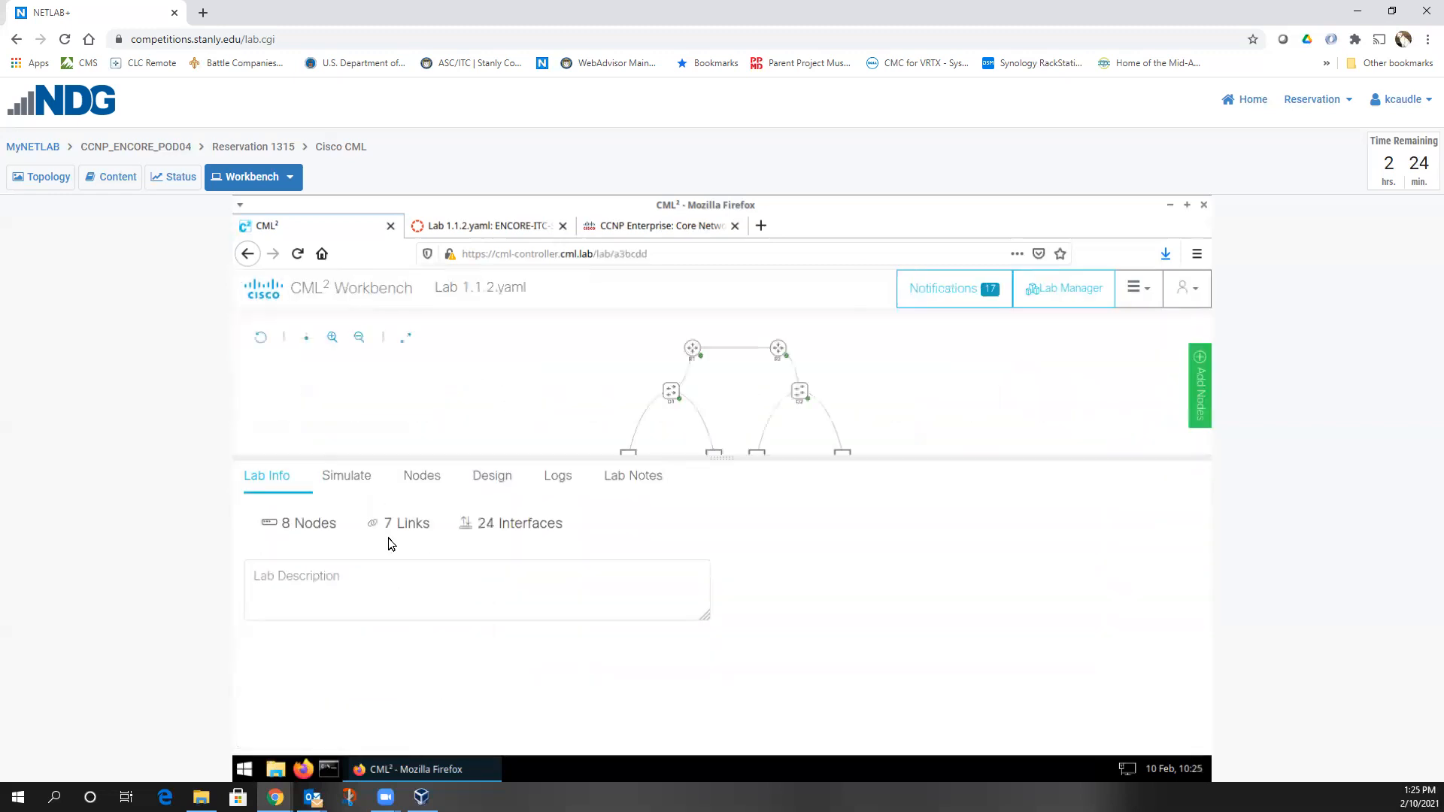
{"action": "left_click_drag", "start_coordinate": [718, 457], "coordinate": [712, 496]}
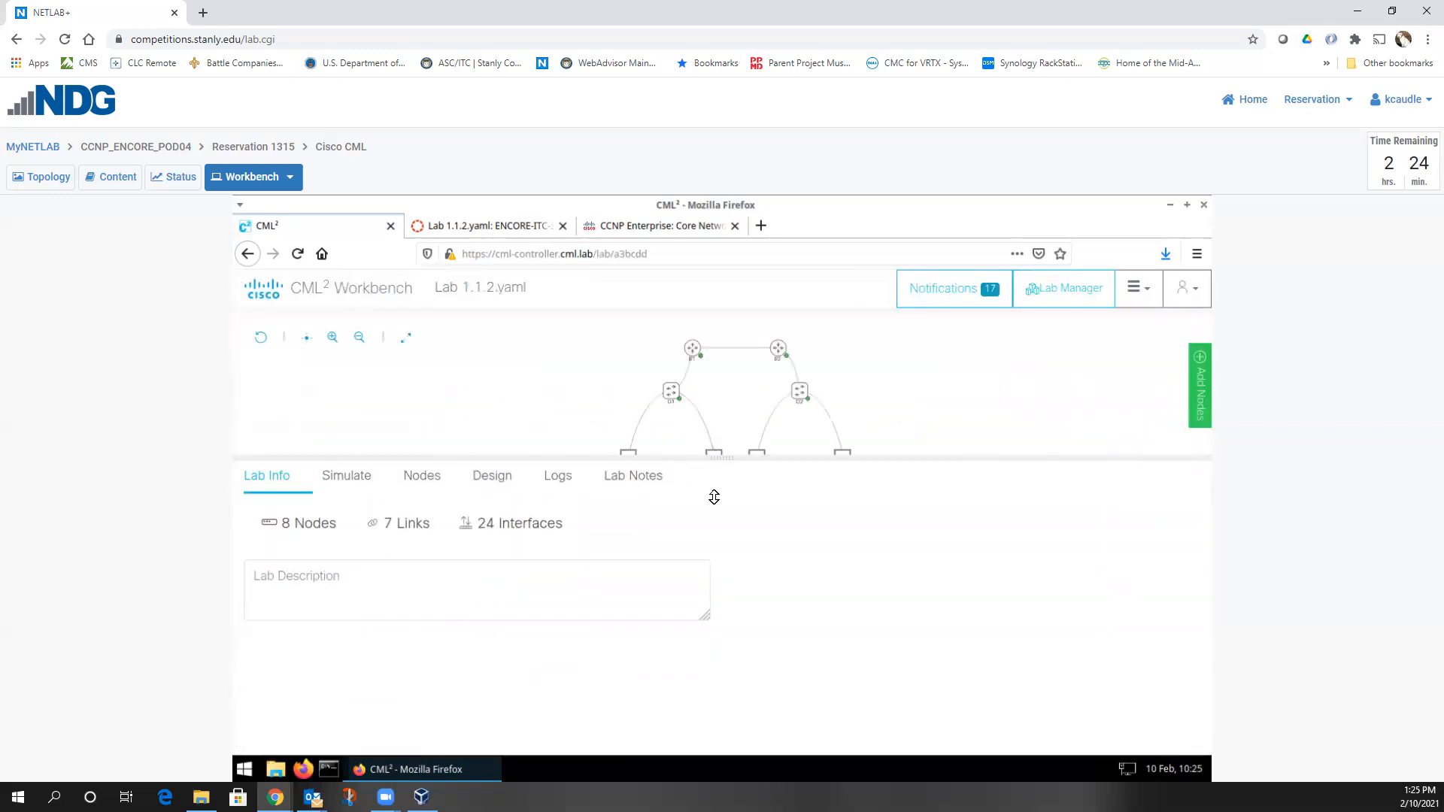